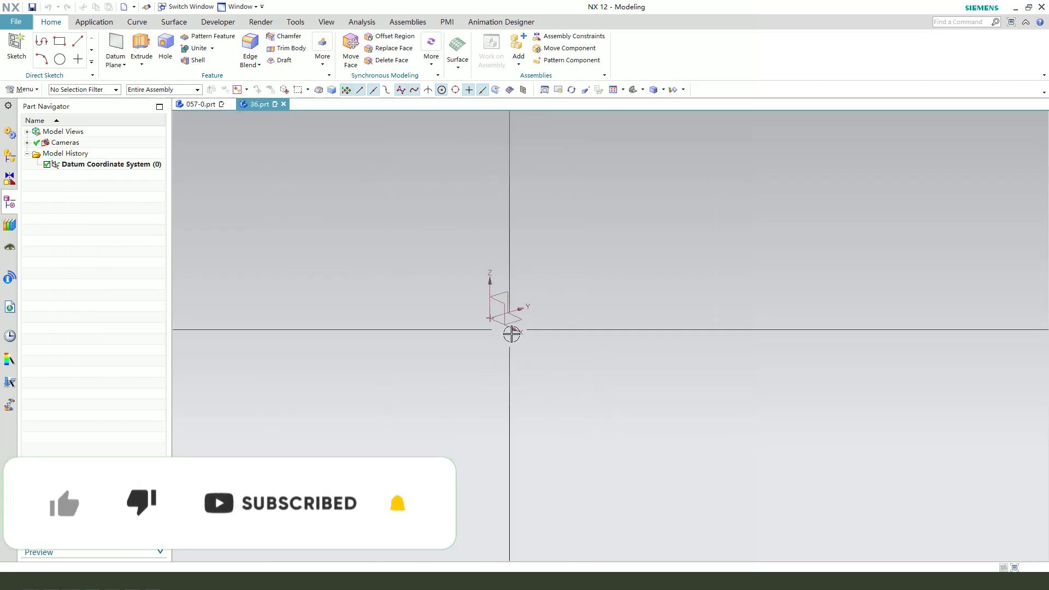
# Start an extrusion and open a new sketch on the XY datum plane.
pyautogui.moveTo(508, 330); pyautogui.dragTo(539, 330, button='middle')
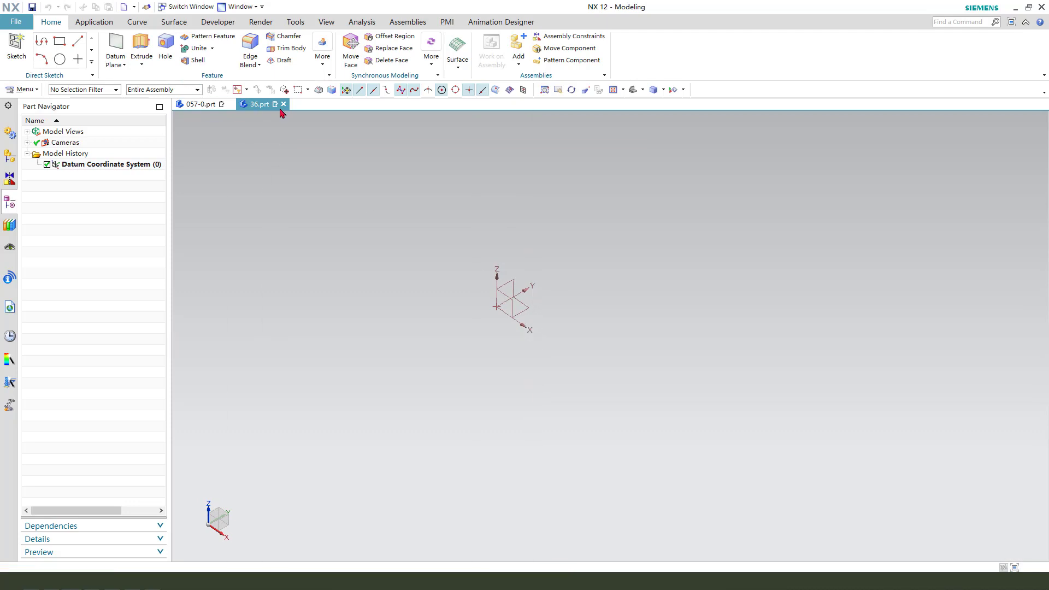
pyautogui.click(143, 48)
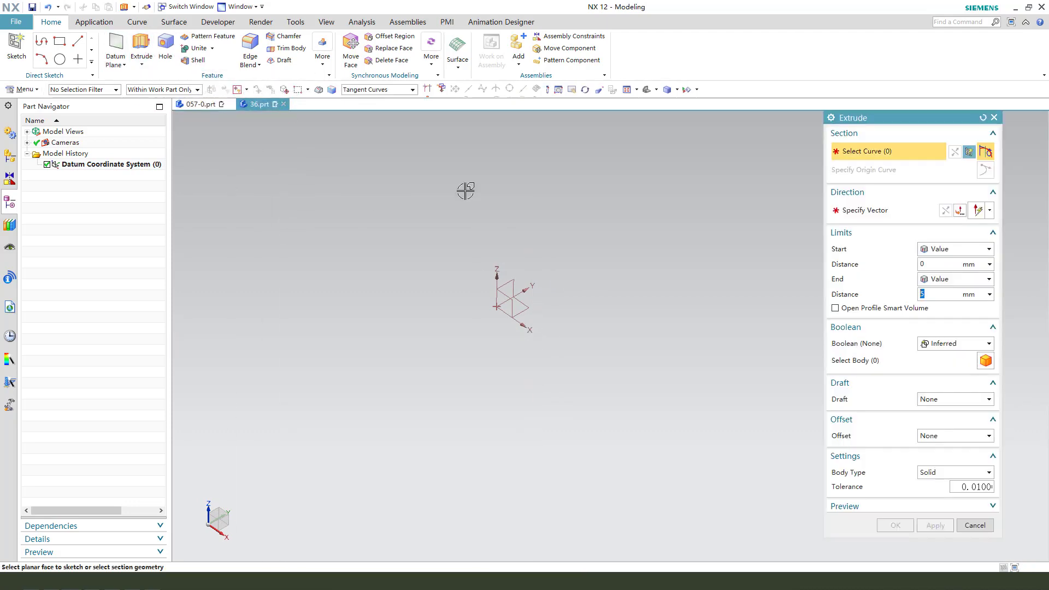
pyautogui.click(532, 308)
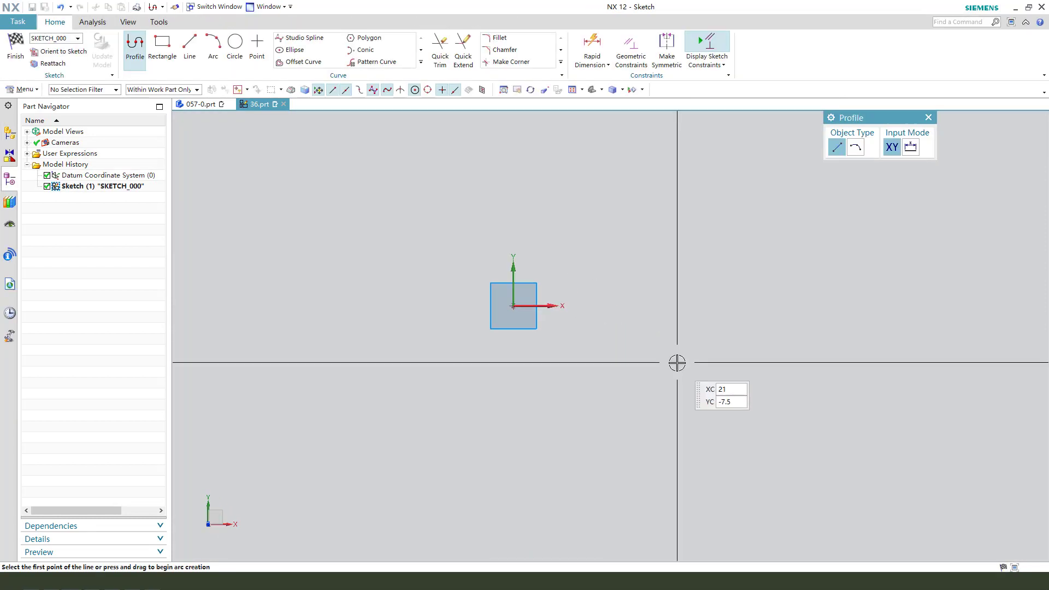
# Draw a five-sided polygon centred at the sketch origin with a horizontal bottom edge.
pyautogui.click(369, 39)
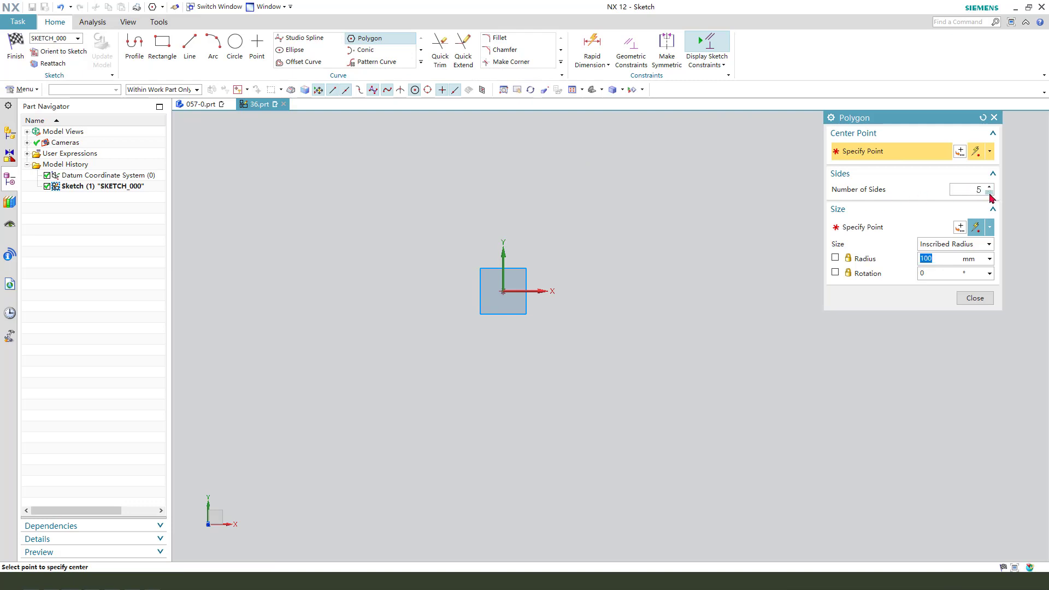
pyautogui.click(502, 291)
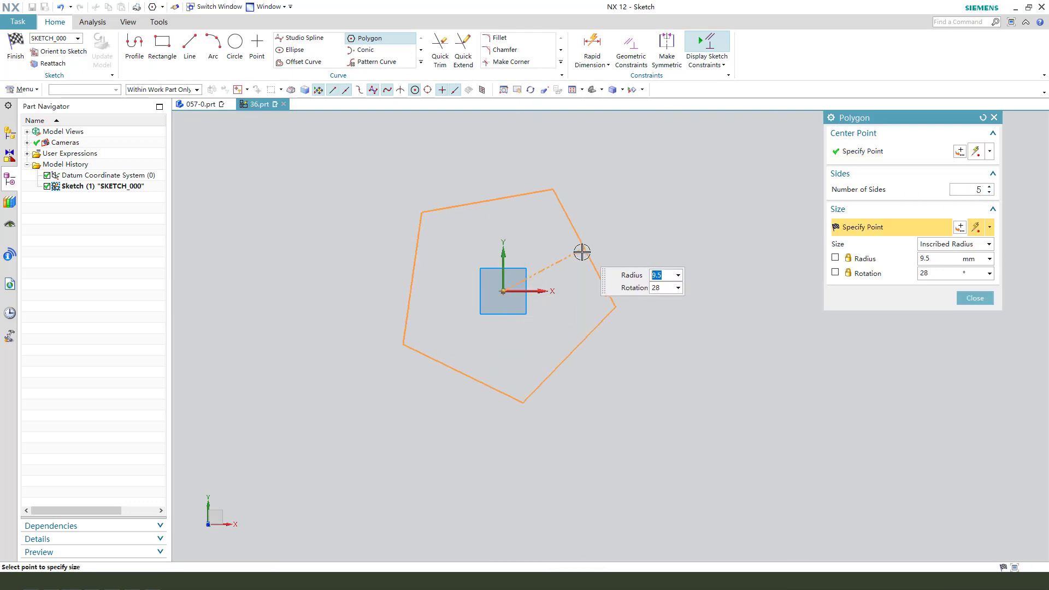
pyautogui.click(502, 367)
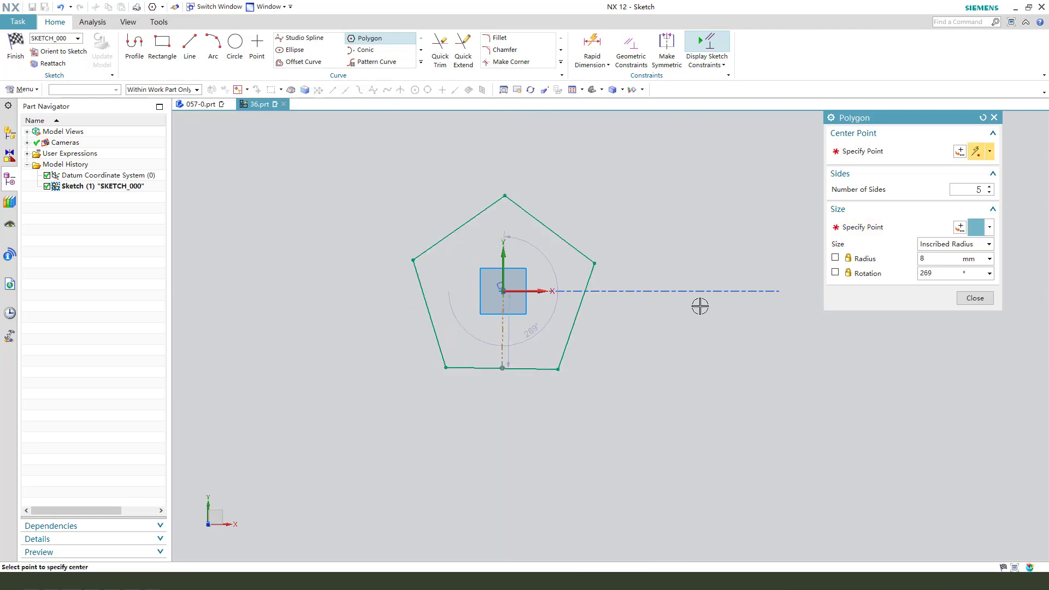
pyautogui.click(963, 298)
# Constrain the midpoint of the pentagon's bottom edge to lie on the vertical sketch axis.
pyautogui.scroll(2, 524, 342)
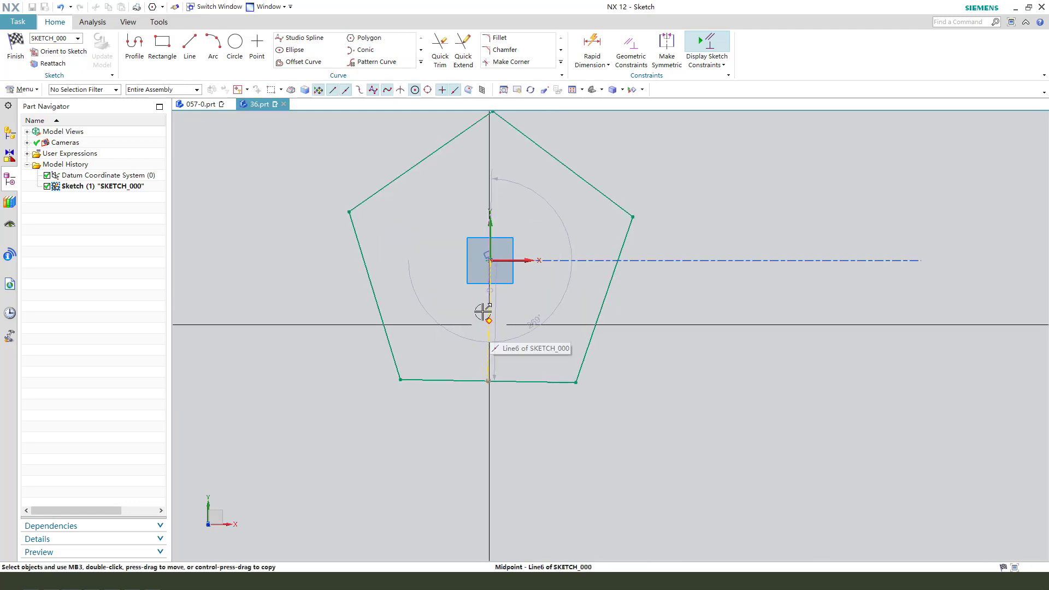
pyautogui.click(483, 309)
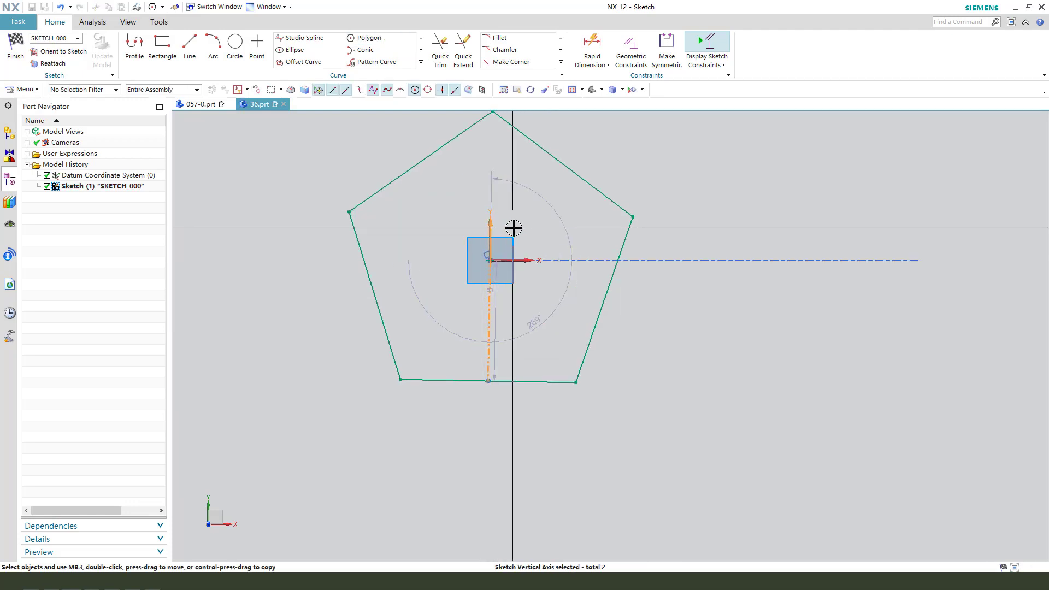
pyautogui.click(491, 228)
pyautogui.click(584, 212)
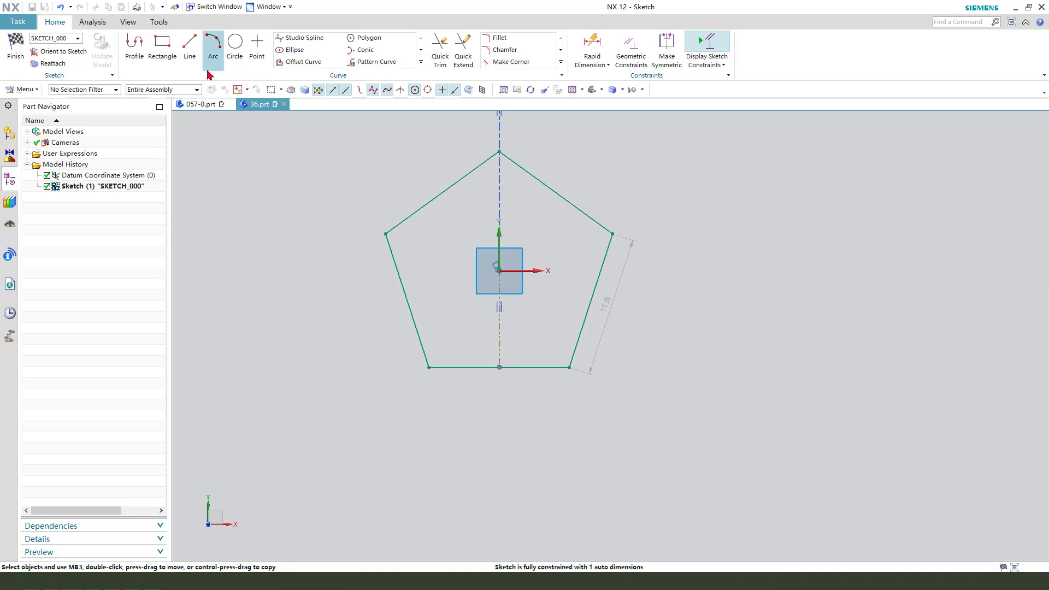
# Draw a circle centred at the origin passing through the pentagon's vertices.
pyautogui.click(240, 47)
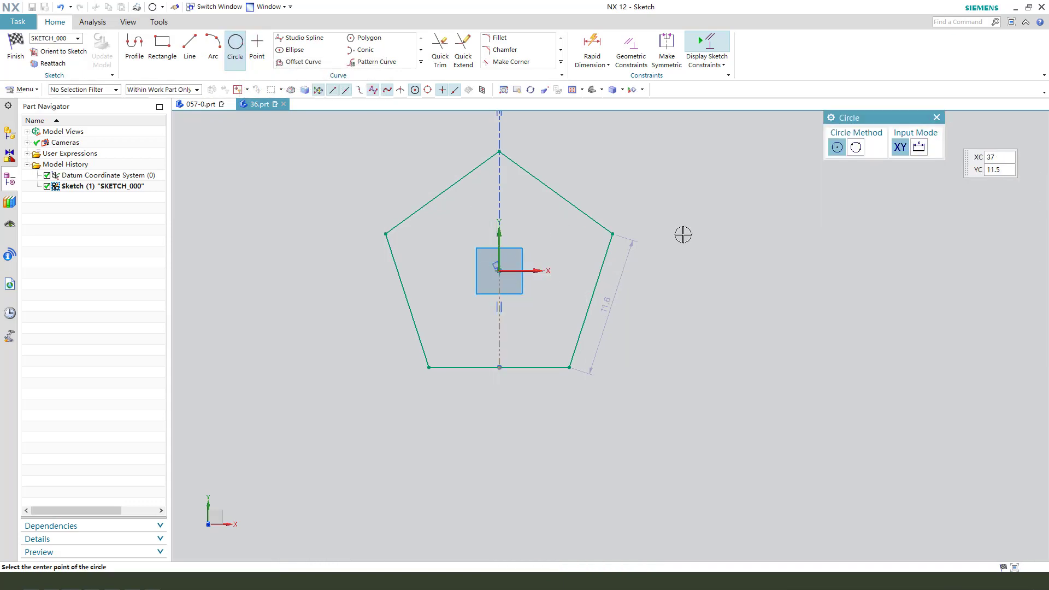
pyautogui.click(501, 269)
pyautogui.click(612, 233)
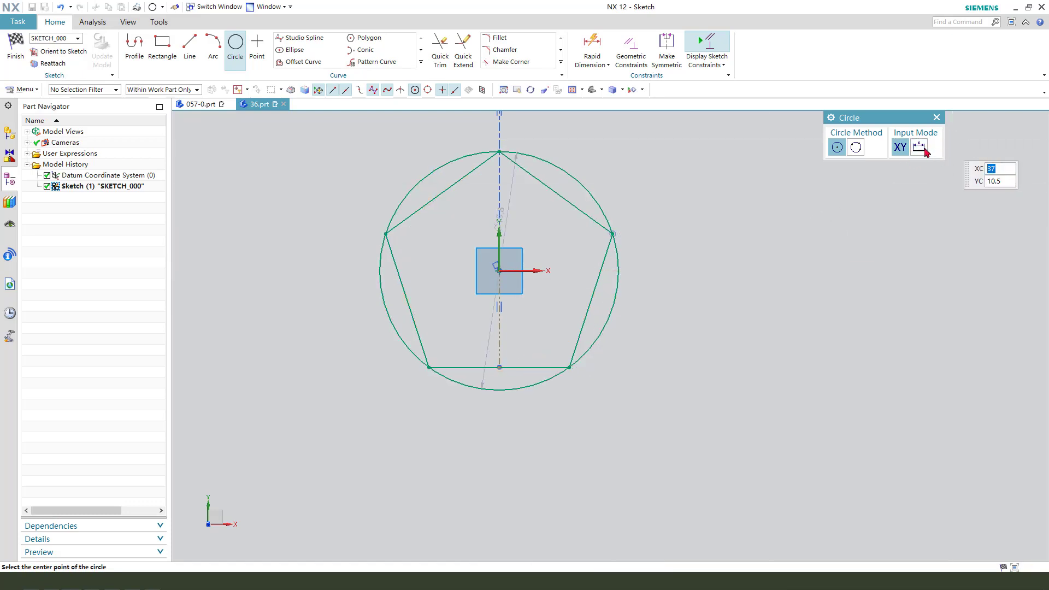
pyautogui.click(936, 120)
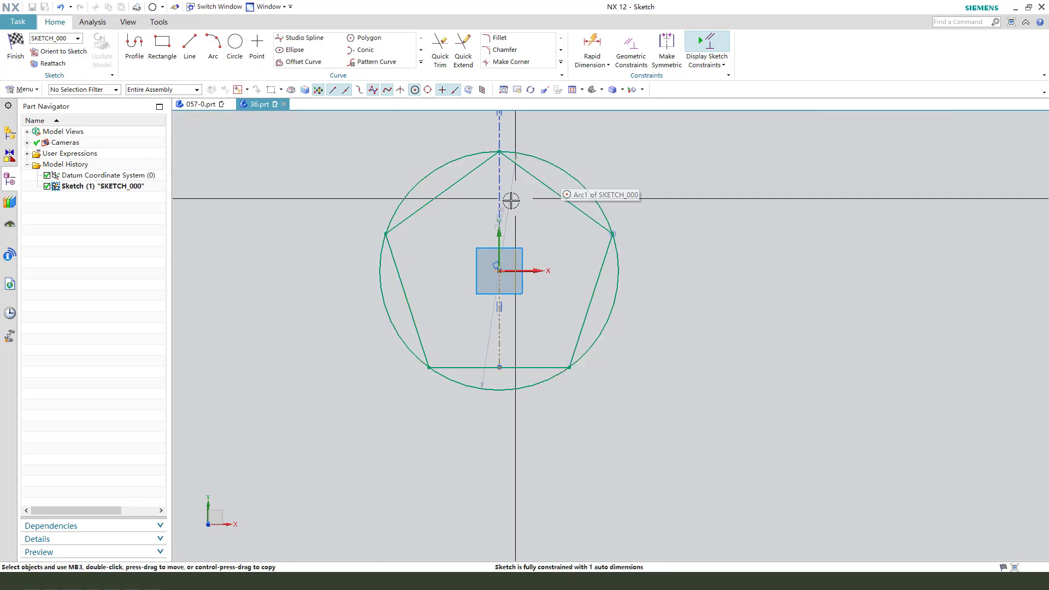
# Set the circle's diameter to 40 mm.
pyautogui.click(609, 171)
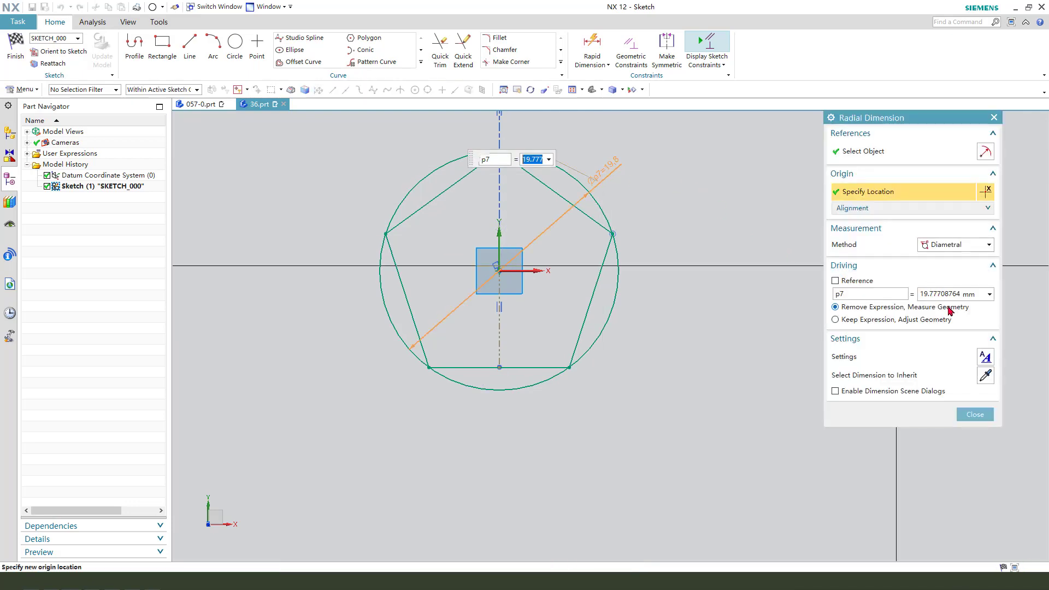
pyautogui.write('40')
pyautogui.press('Return')
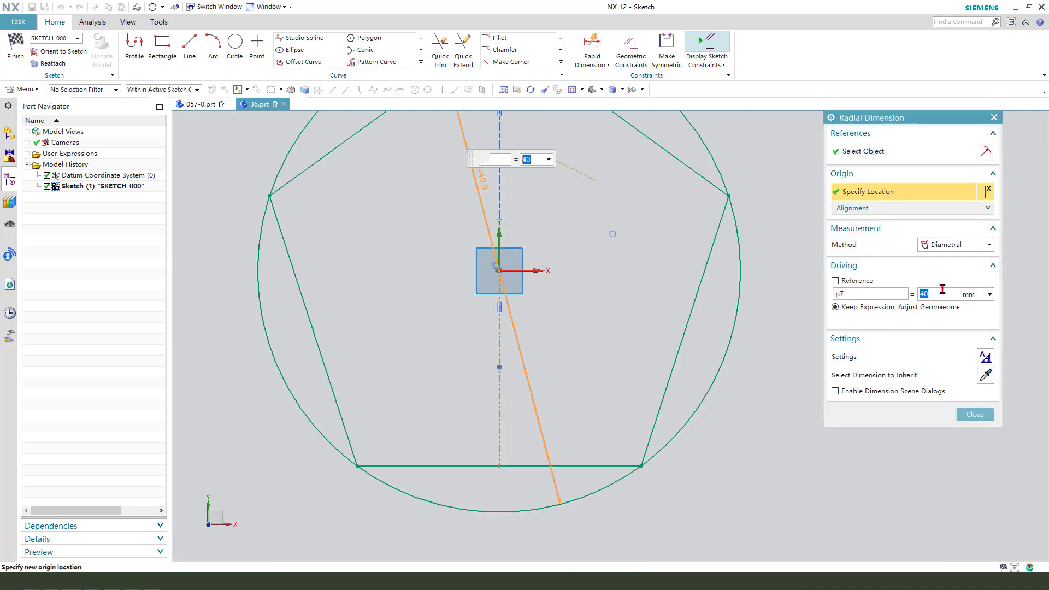
pyautogui.scroll(-1, 574, 405)
pyautogui.middleClick(574, 310)
pyautogui.scroll(-2, 499, 244)
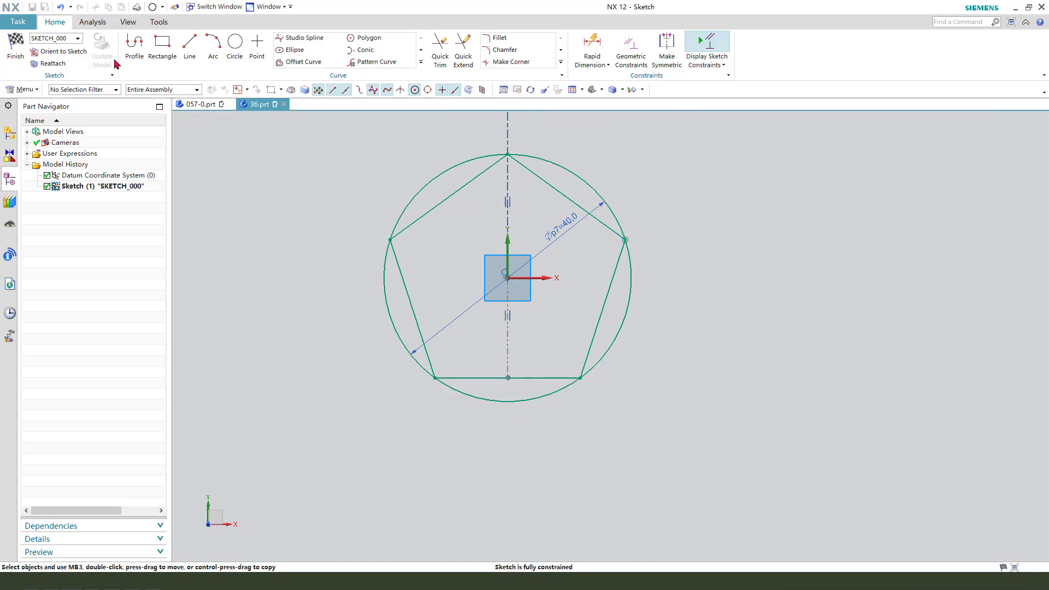
# Convert the circumscribed circle to reference geometry.
pyautogui.click(560, 163)
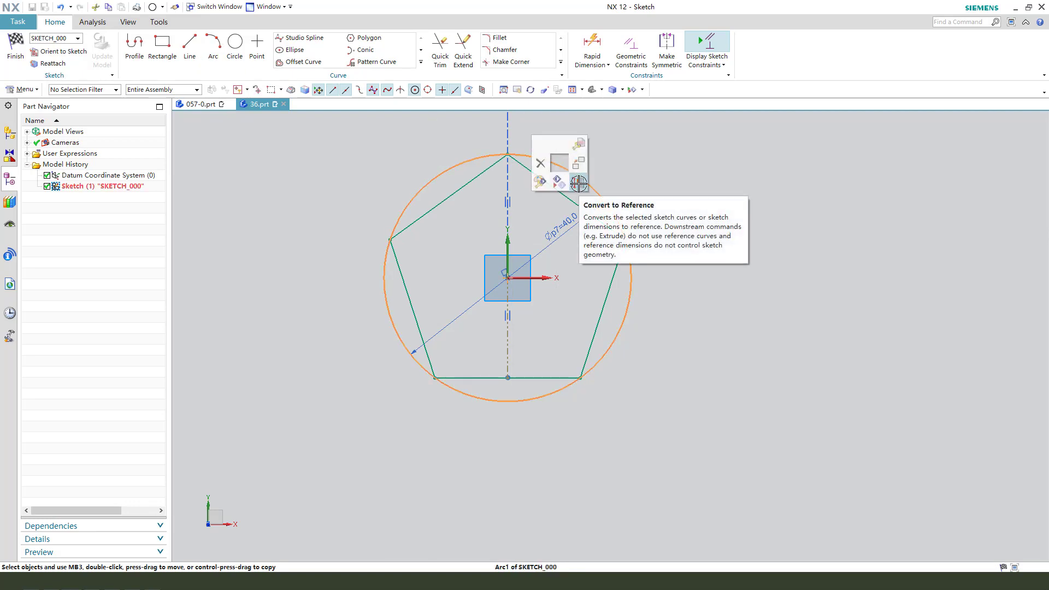
pyautogui.click(578, 183)
pyautogui.scroll(2, 538, 189)
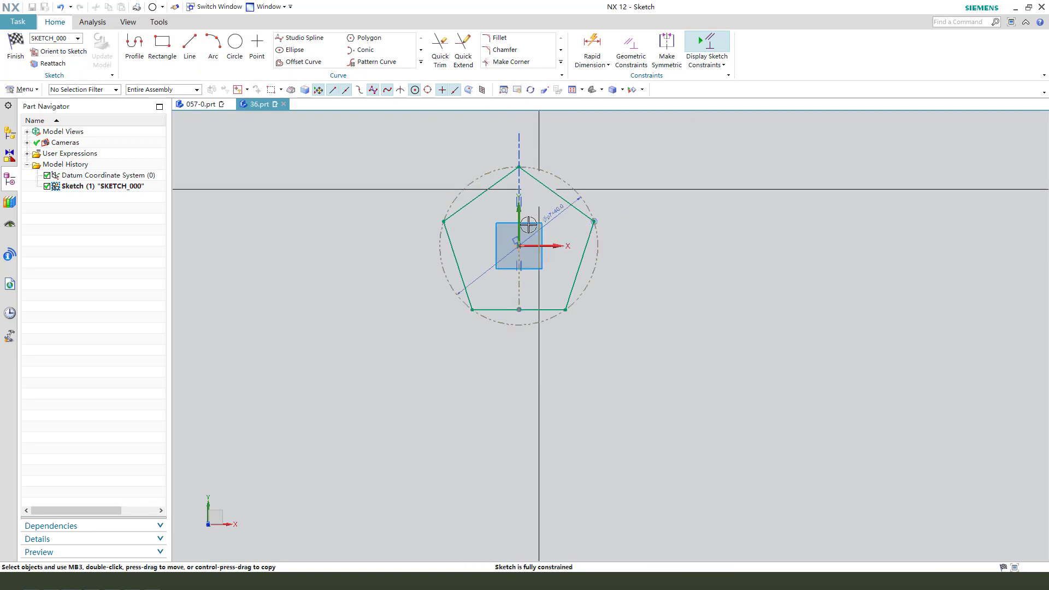
pyautogui.scroll(-1, 474, 342)
# Draw two lines outward from the pentagon's lower-left vertex, about 42 mm and 36 mm long.
pyautogui.click(190, 54)
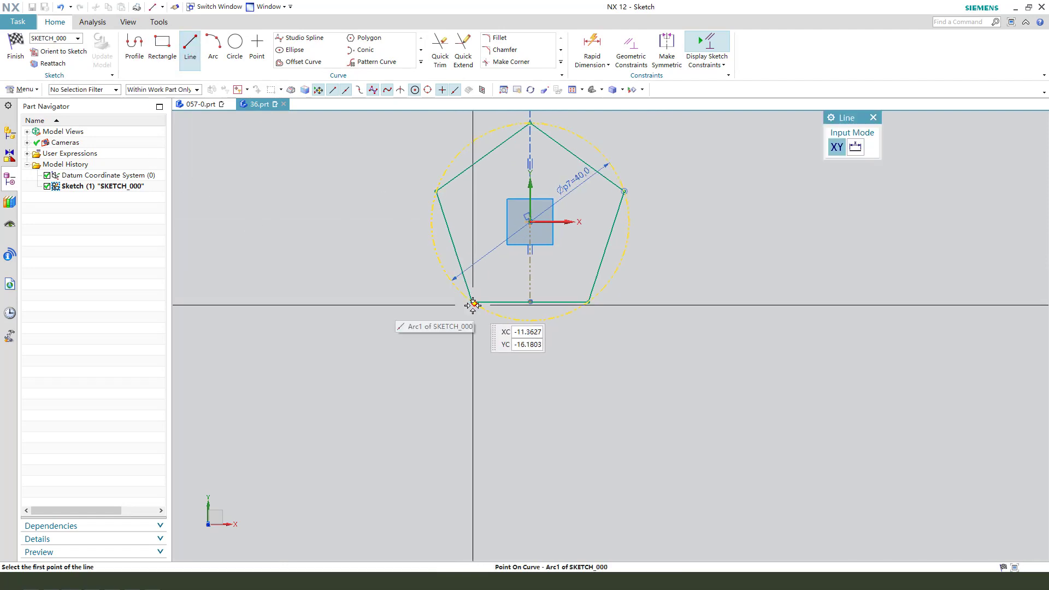
pyautogui.click(473, 302)
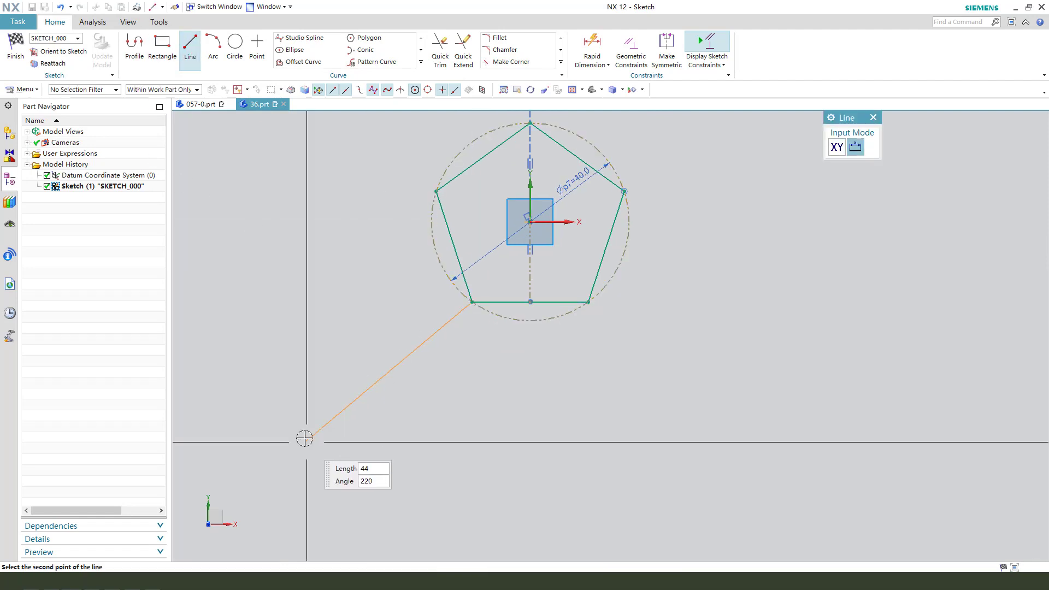
pyautogui.click(306, 427)
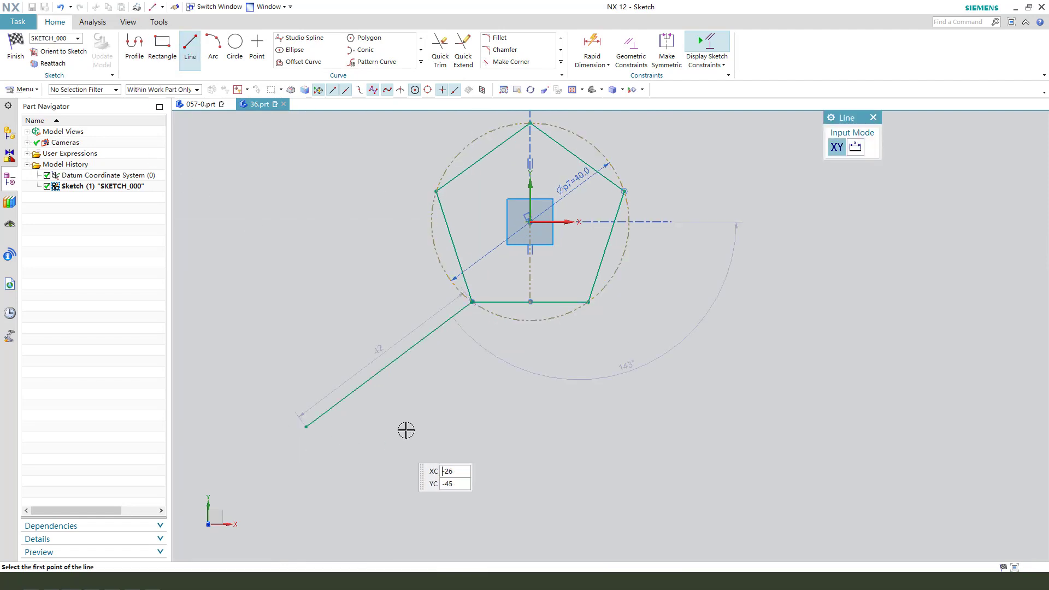
pyautogui.click(472, 302)
pyautogui.click(413, 483)
pyautogui.press('Escape')
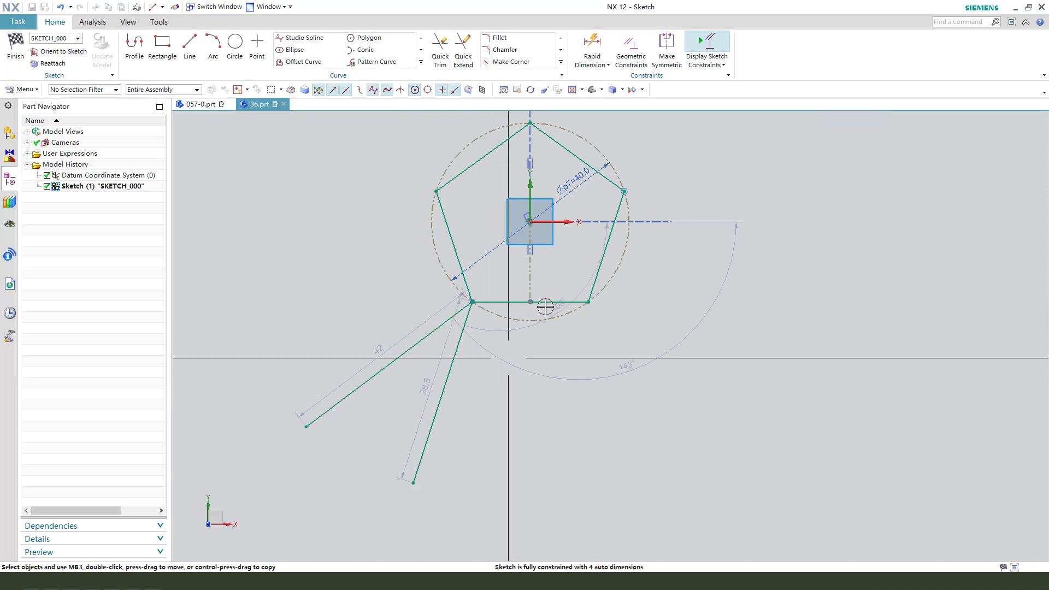
# Make the two new lines equal in length.
pyautogui.click(459, 355)
pyautogui.click(434, 332)
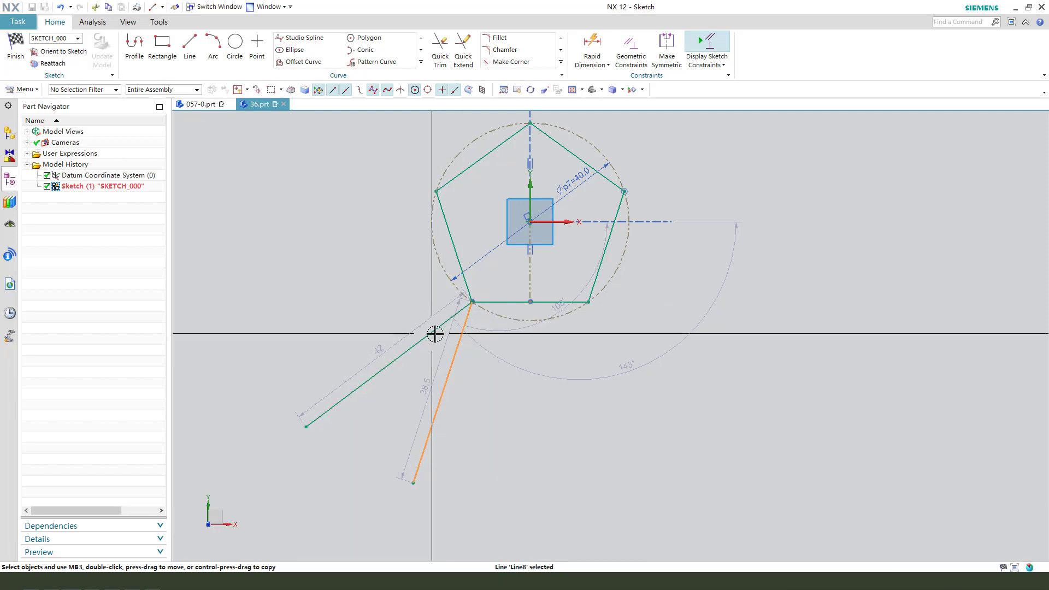
pyautogui.click(624, 299)
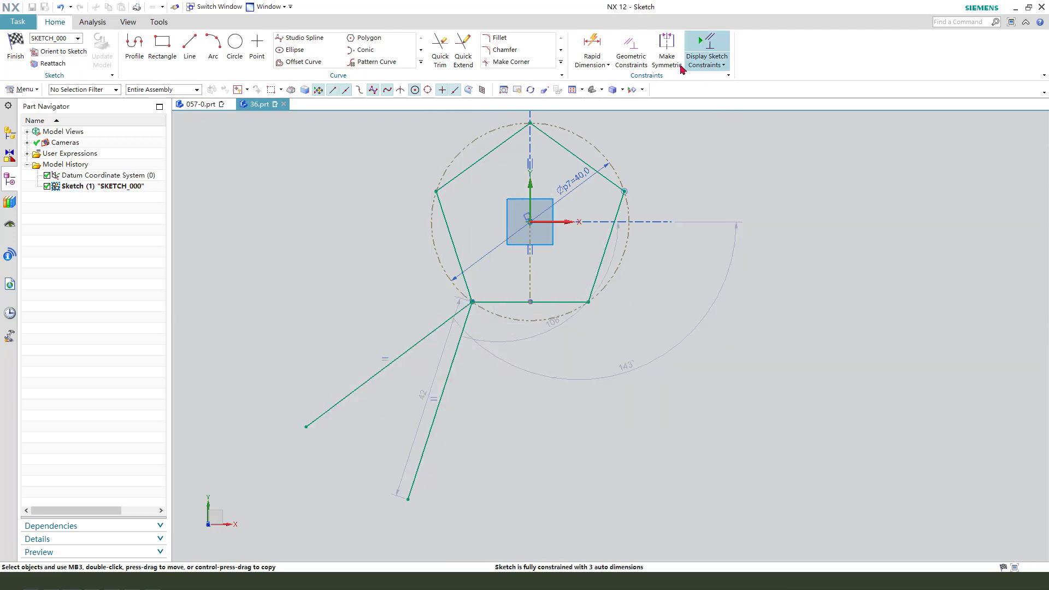
# Add an angular dimension of 120° between the pentagon's bottom edge and the lower new line.
pyautogui.click(945, 275)
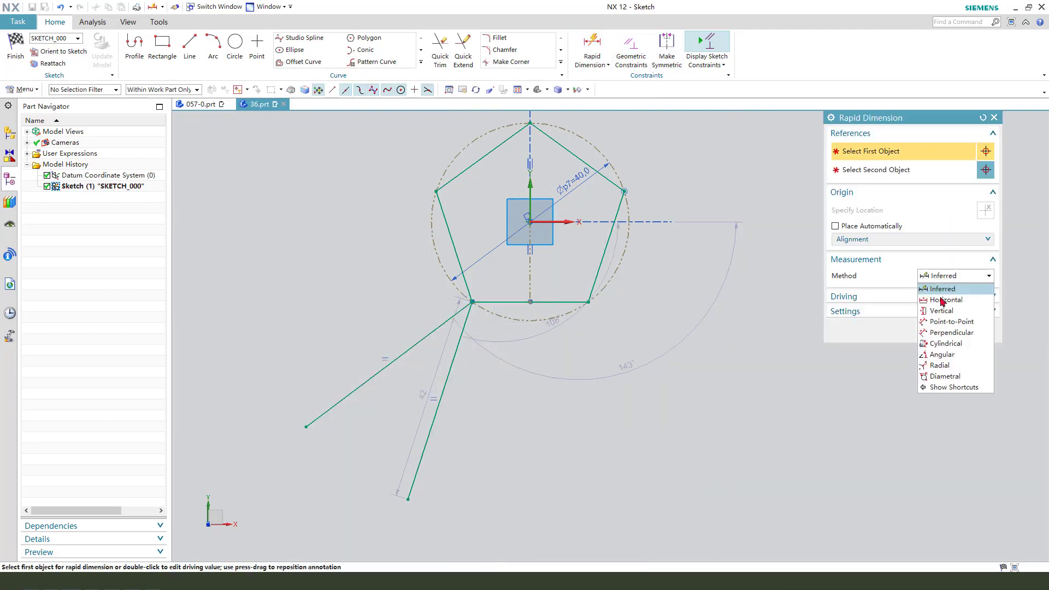
pyautogui.click(942, 354)
pyautogui.click(564, 302)
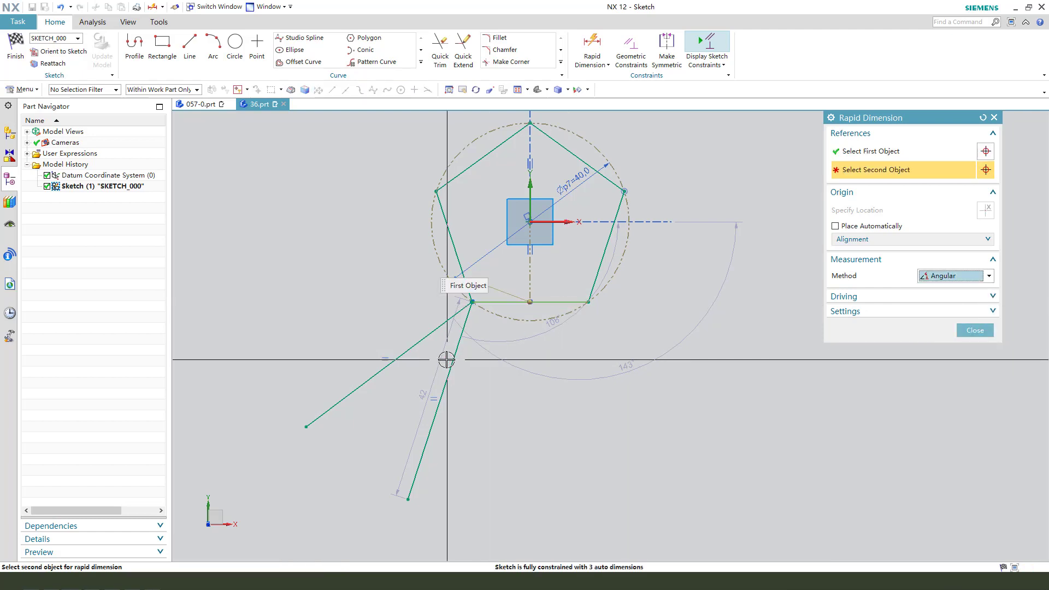
pyautogui.click(450, 362)
pyautogui.click(497, 383)
pyautogui.write('1')
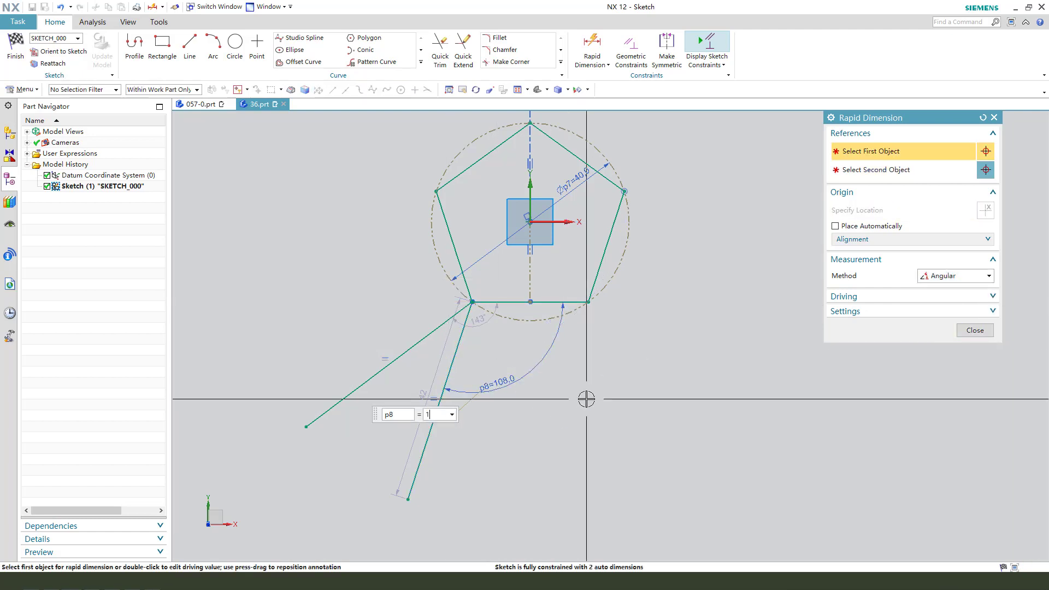
pyautogui.write('20')
pyautogui.press('Return')
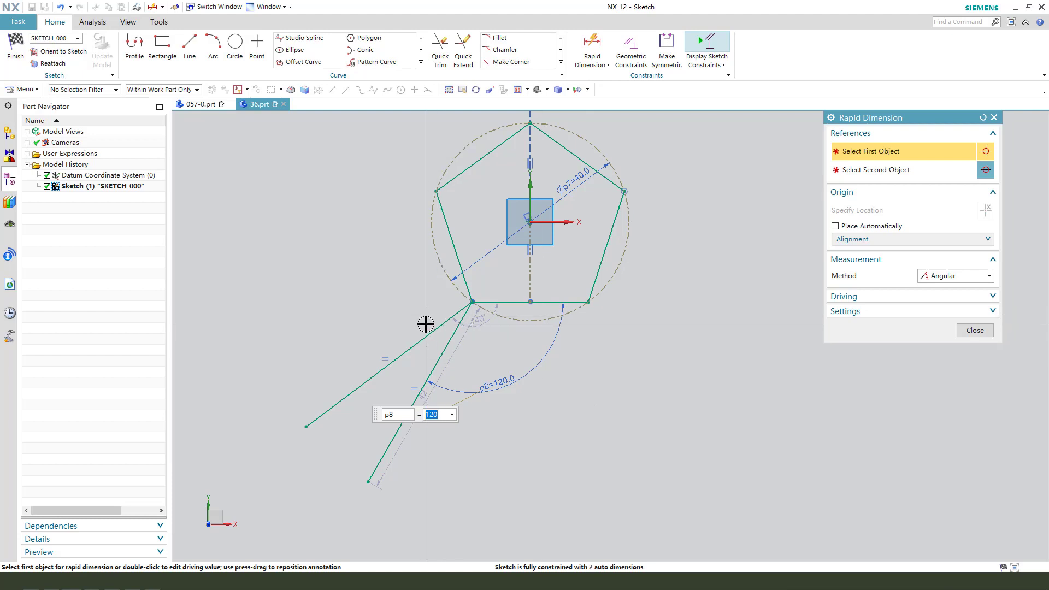
# Add an angular dimension of 120° between the upper new line and the pentagon's left edge.
pyautogui.click(427, 327)
pyautogui.click(449, 241)
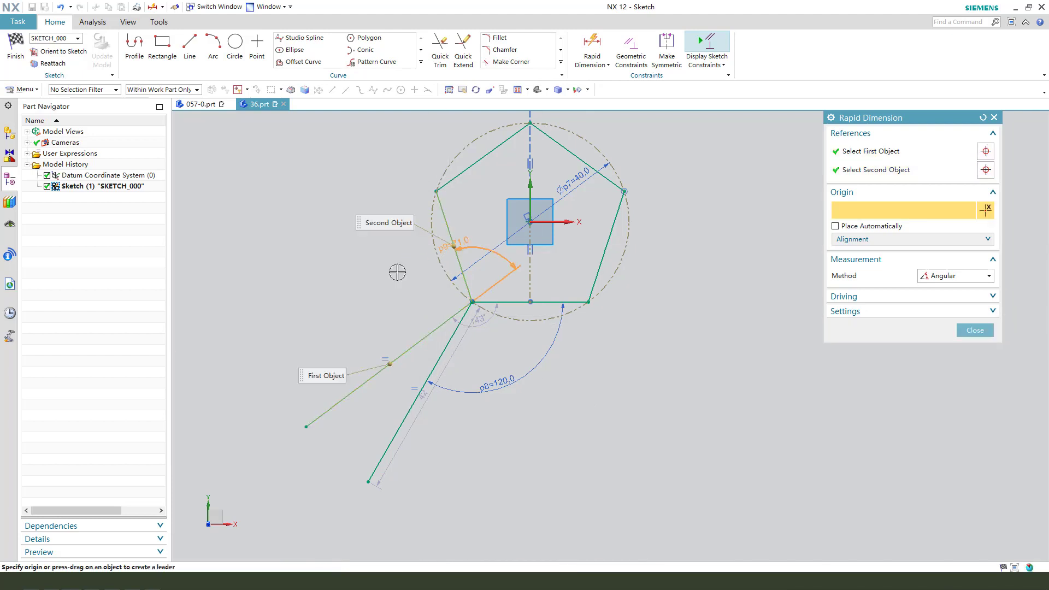
pyautogui.click(399, 269)
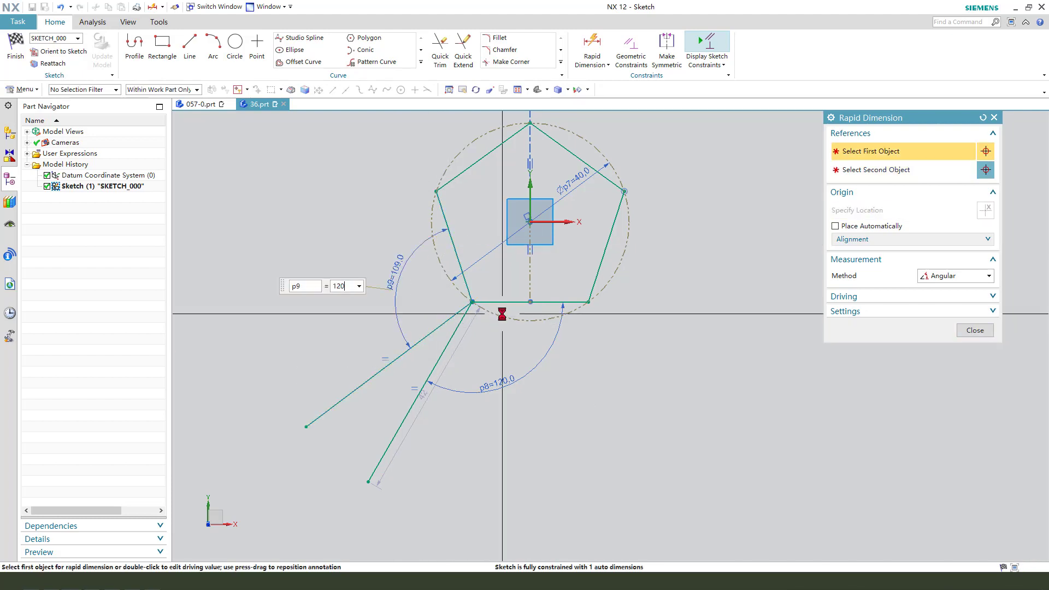
pyautogui.write('120')
pyautogui.press('Return')
pyautogui.click(975, 330)
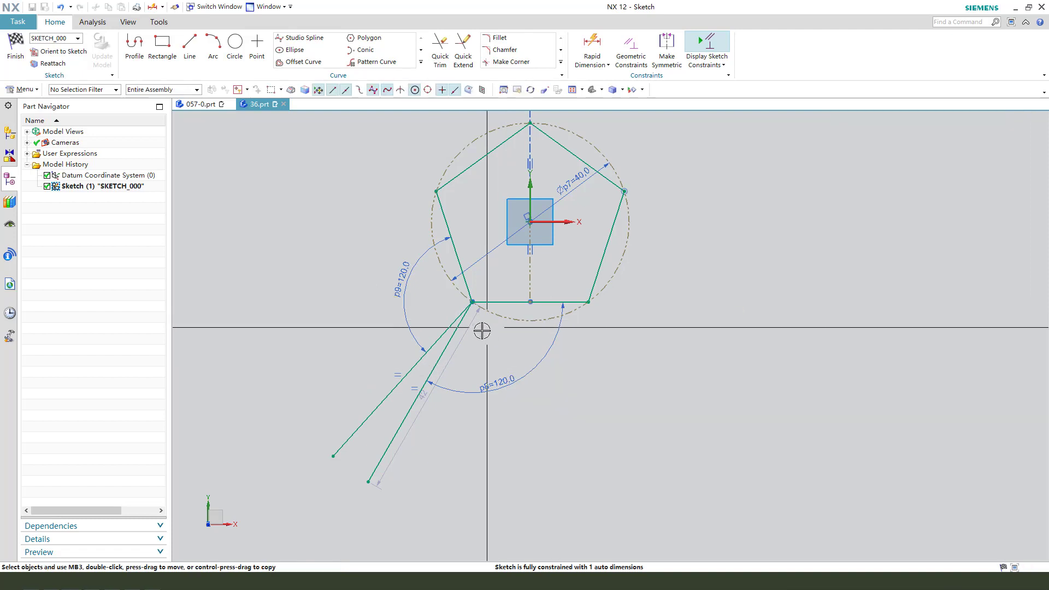
# Finish the sketch and cancel the extrusion while keeping the sketch.
pyautogui.click(16, 50)
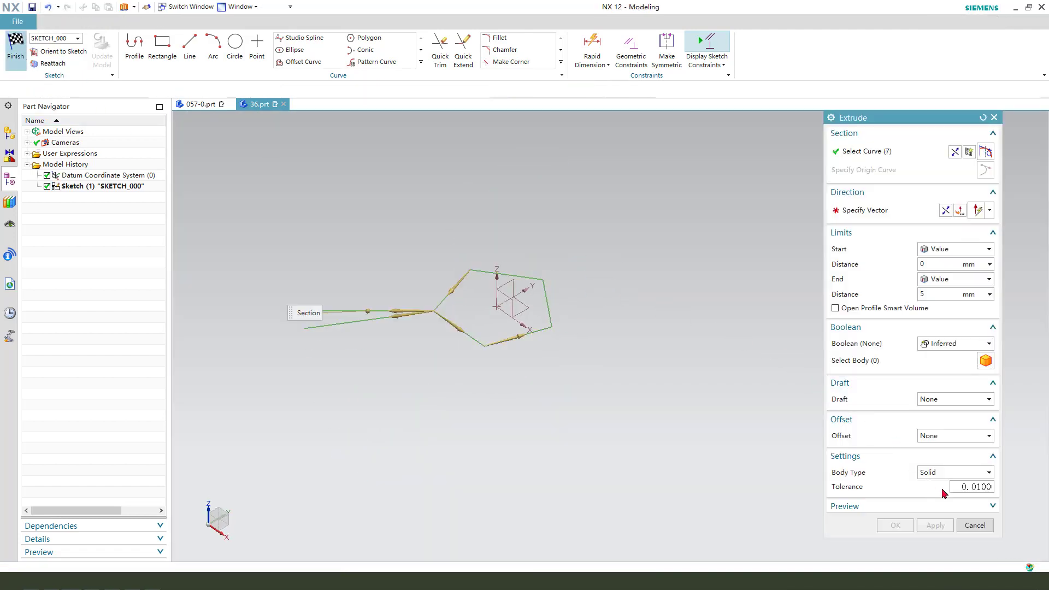
pyautogui.click(975, 526)
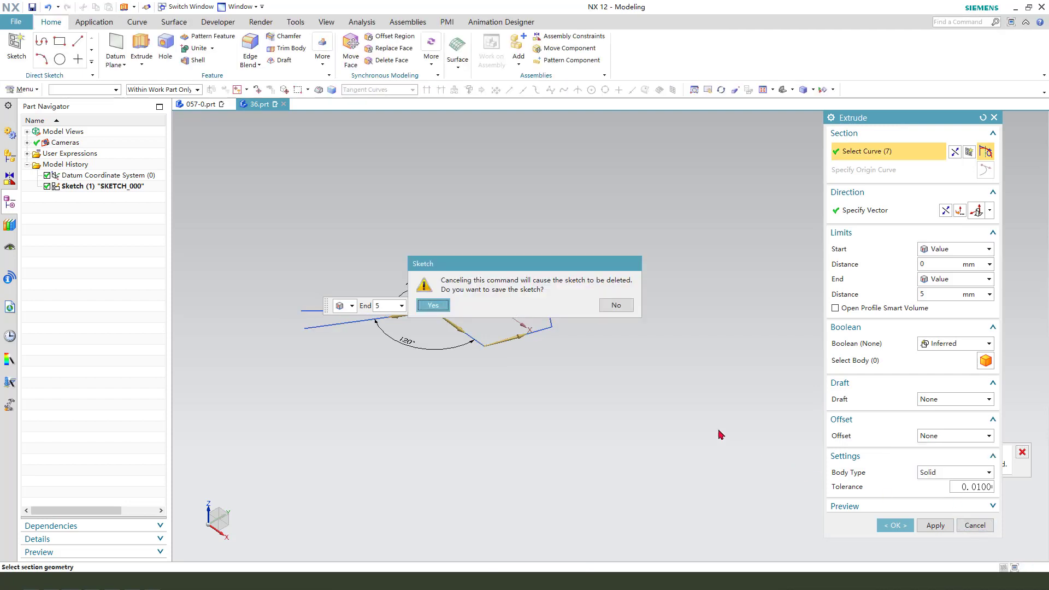
pyautogui.click(432, 305)
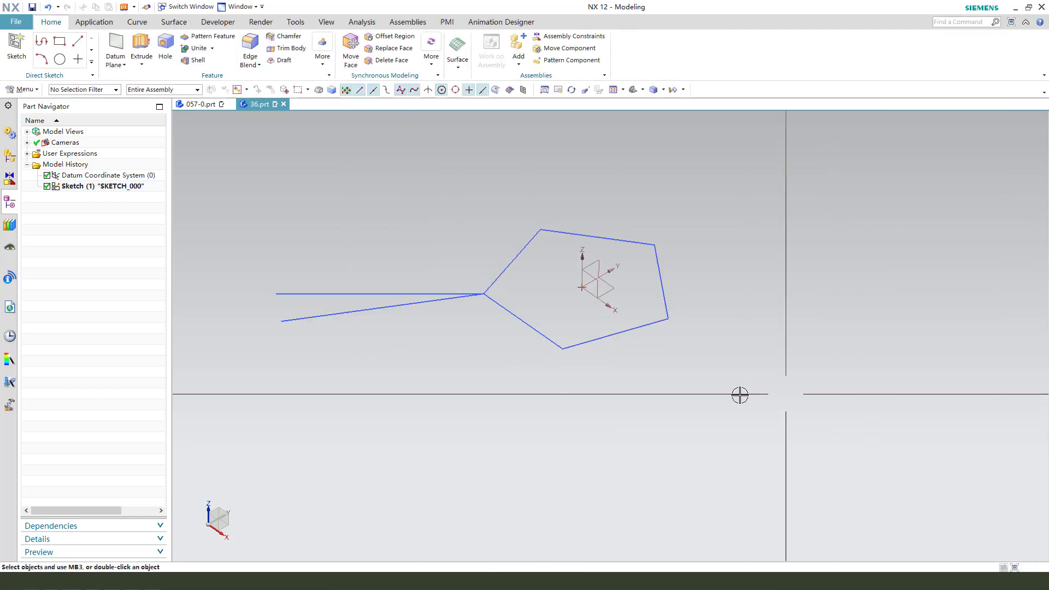
# Revolve the lower new line 360° about the pentagon's bottom edge as a sheet body.
pyautogui.moveTo(529, 344)
pyautogui.mouseDown(button='middle')
pyautogui.moveTo(532, 368)
pyautogui.moveTo(513, 358)
pyautogui.mouseUp(button='middle')
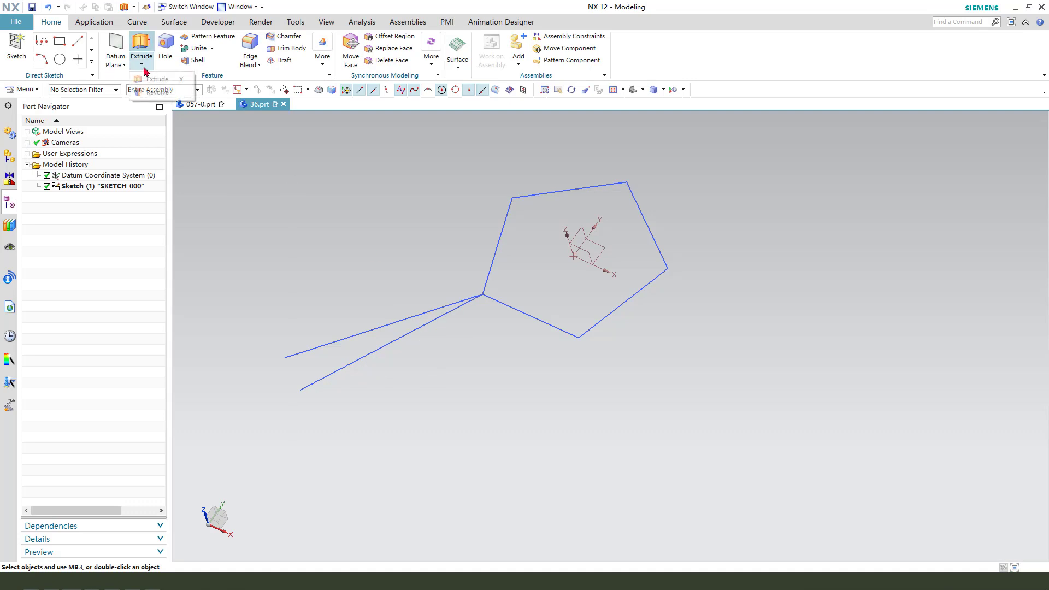
pyautogui.click(156, 93)
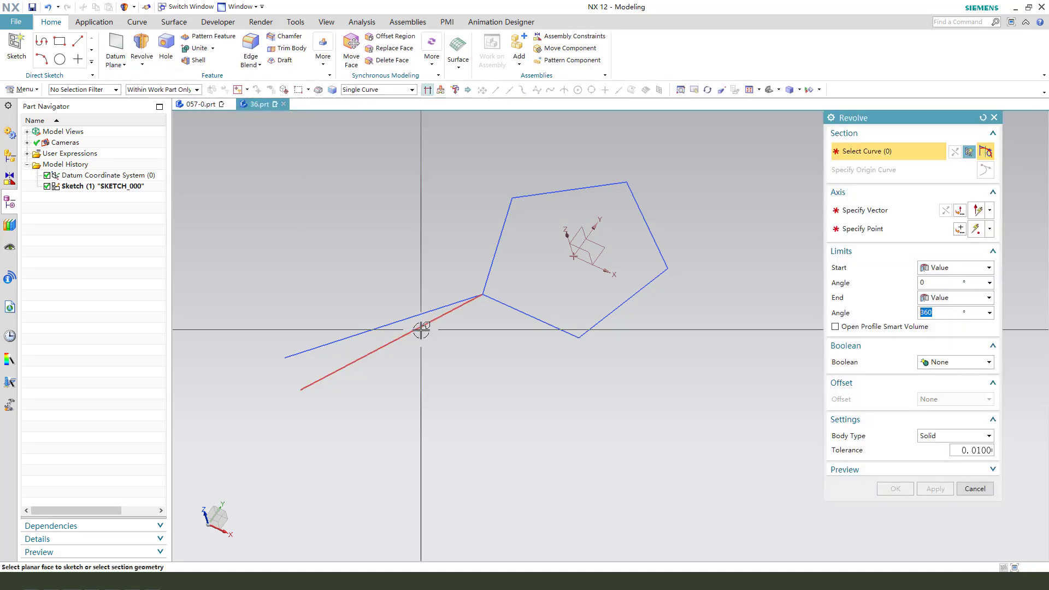
pyautogui.click(421, 330)
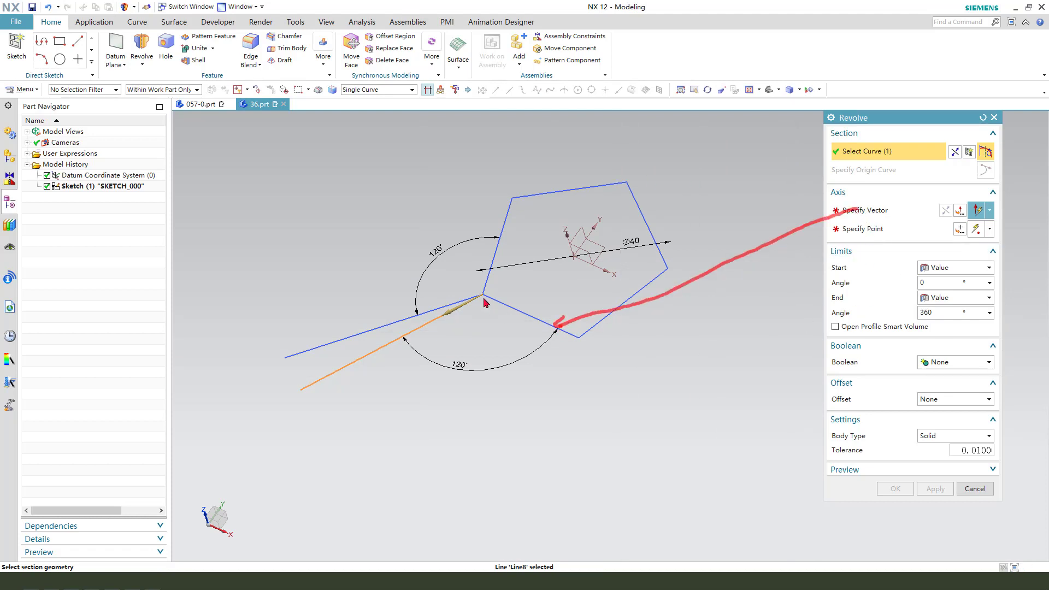
pyautogui.press('Escape')
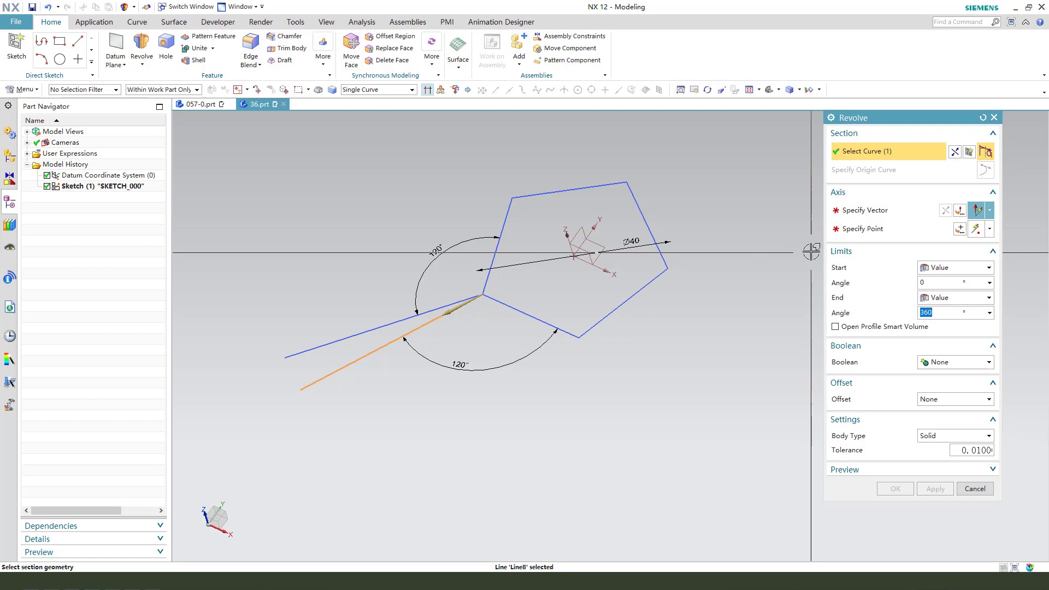
pyautogui.click(524, 308)
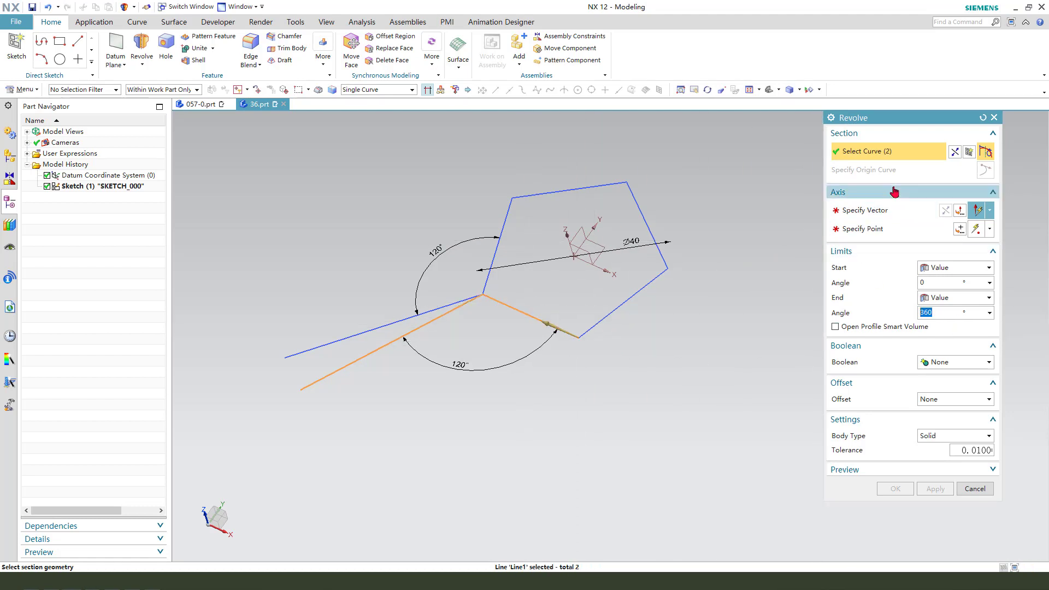
pyautogui.keyDown('shift'); pyautogui.click(514, 310); pyautogui.keyUp('shift')
pyautogui.click(857, 212)
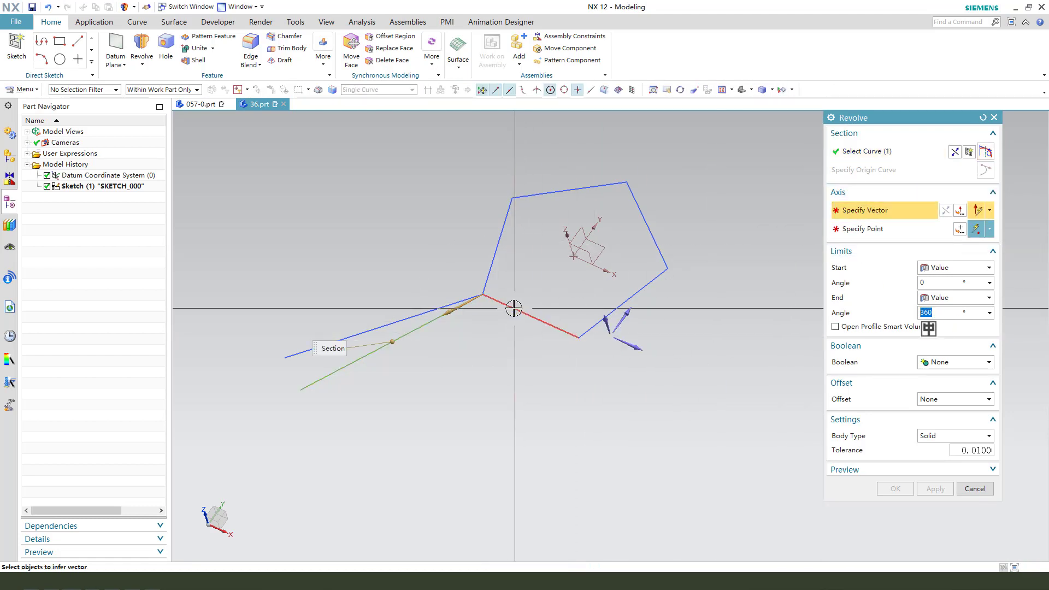
pyautogui.click(514, 308)
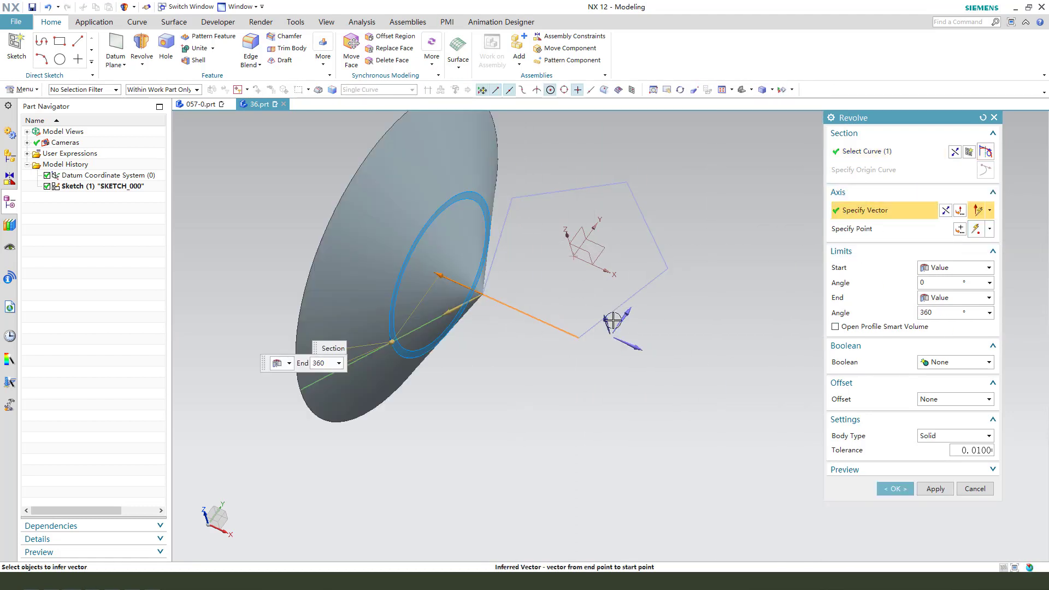
pyautogui.click(937, 436)
pyautogui.click(935, 459)
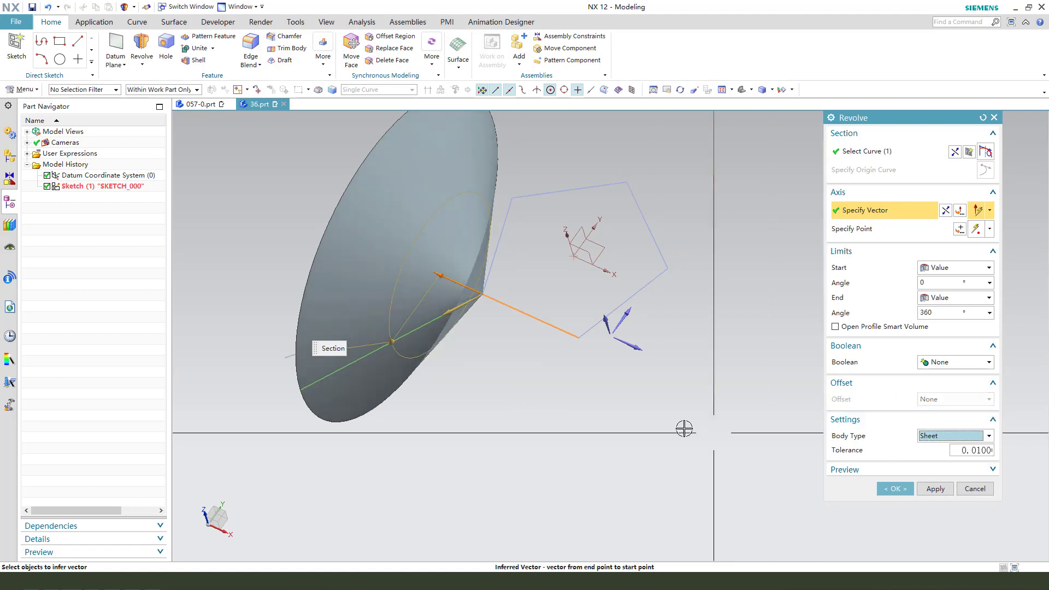
pyautogui.moveTo(684, 429); pyautogui.dragTo(617, 432, button='middle')
pyautogui.click(923, 488)
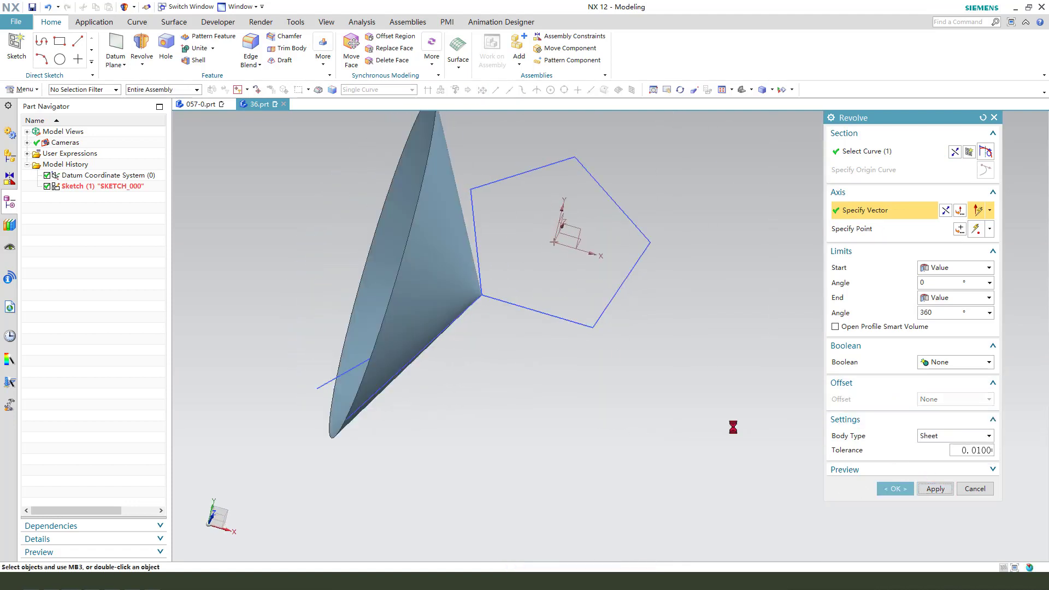
# Revolve the upper new line 360° about the pentagon's left edge as a sheet body.
pyautogui.moveTo(501, 363)
pyautogui.mouseDown(button='middle')
pyautogui.moveTo(530, 370)
pyautogui.moveTo(484, 354)
pyautogui.mouseUp(button='middle')
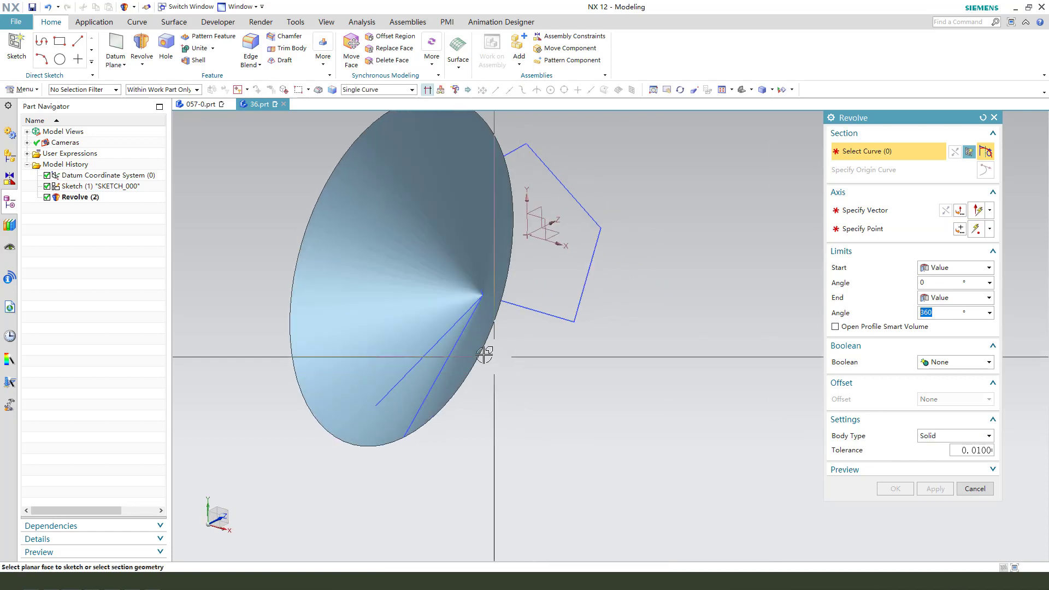
pyautogui.click(428, 344)
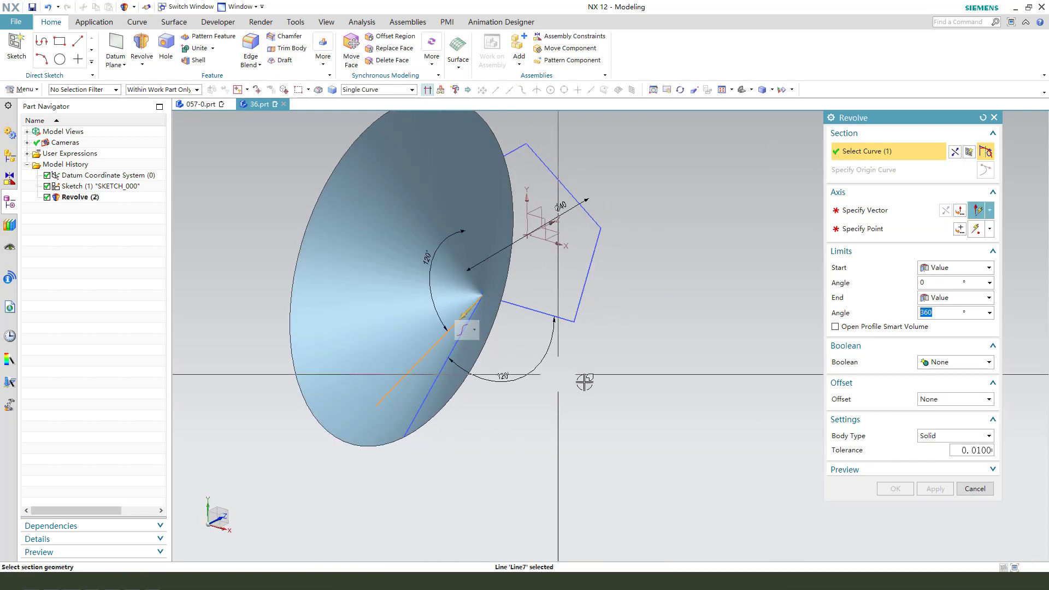
pyautogui.moveTo(581, 380); pyautogui.dragTo(682, 326, button='middle')
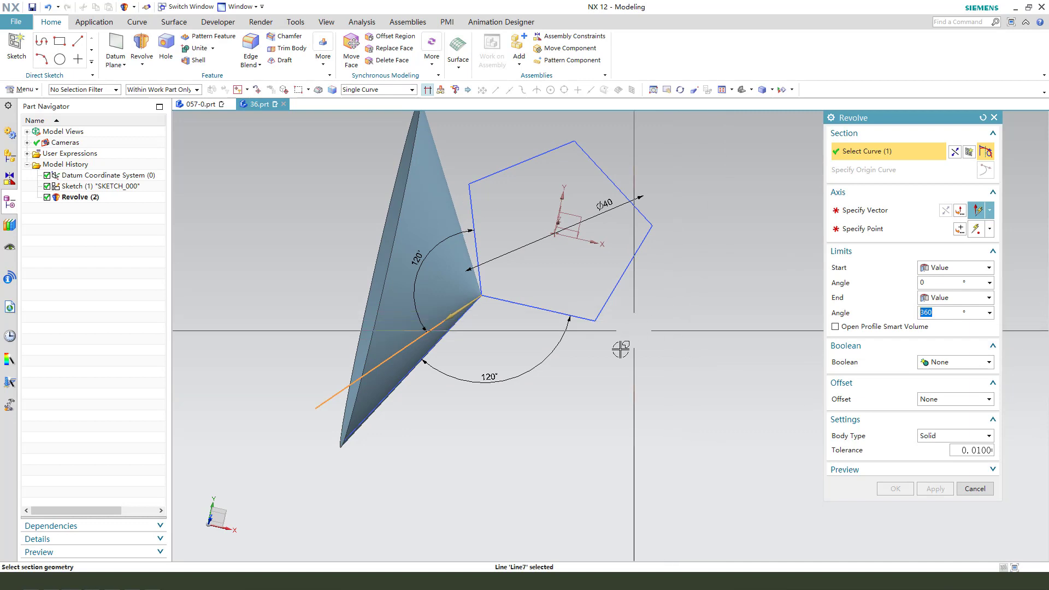
pyautogui.click(863, 212)
pyautogui.moveTo(493, 261); pyautogui.dragTo(468, 236, button='middle')
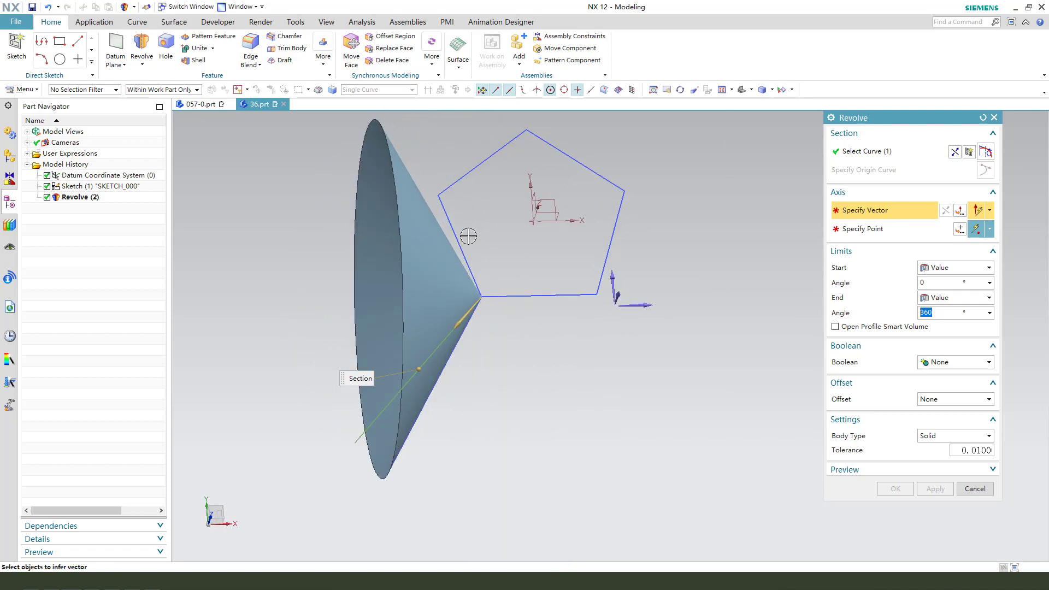
pyautogui.click(461, 236)
pyautogui.moveTo(541, 326); pyautogui.dragTo(542, 310, button='middle')
pyautogui.click(940, 459)
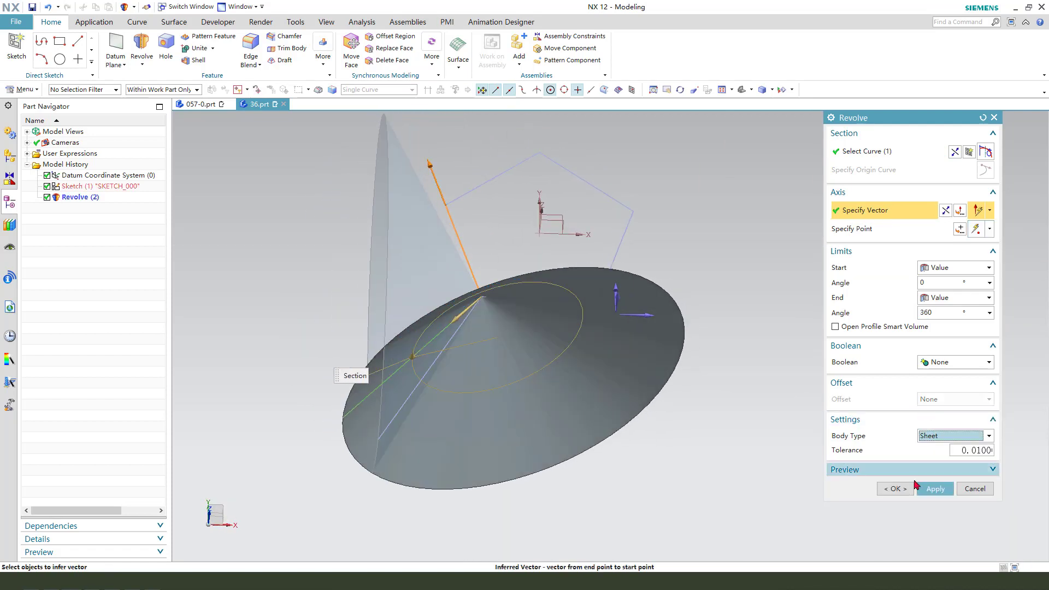
pyautogui.click(895, 488)
pyautogui.moveTo(598, 382)
pyautogui.mouseDown(button='middle')
pyautogui.moveTo(621, 362)
pyautogui.moveTo(596, 382)
pyautogui.mouseUp(button='middle')
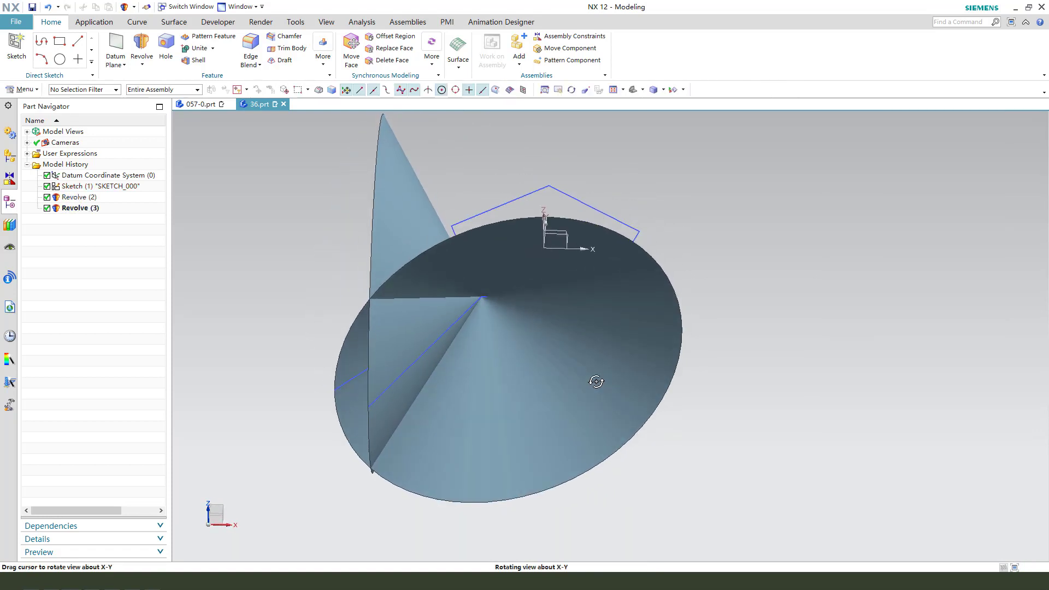
# Create intersection curves between the two revolved conical sheets.
pyautogui.click(135, 24)
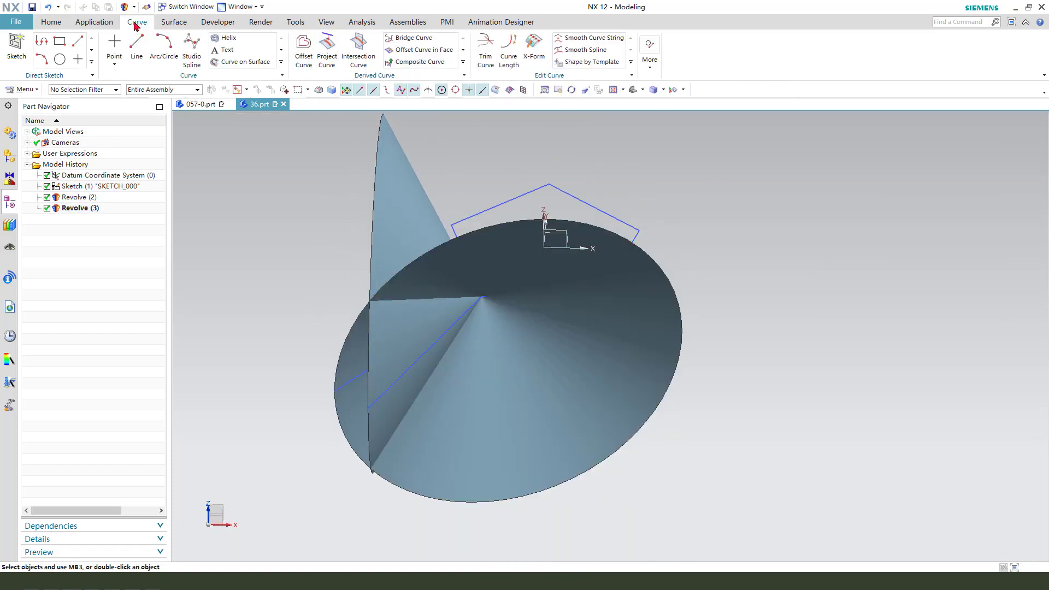
pyautogui.click(361, 57)
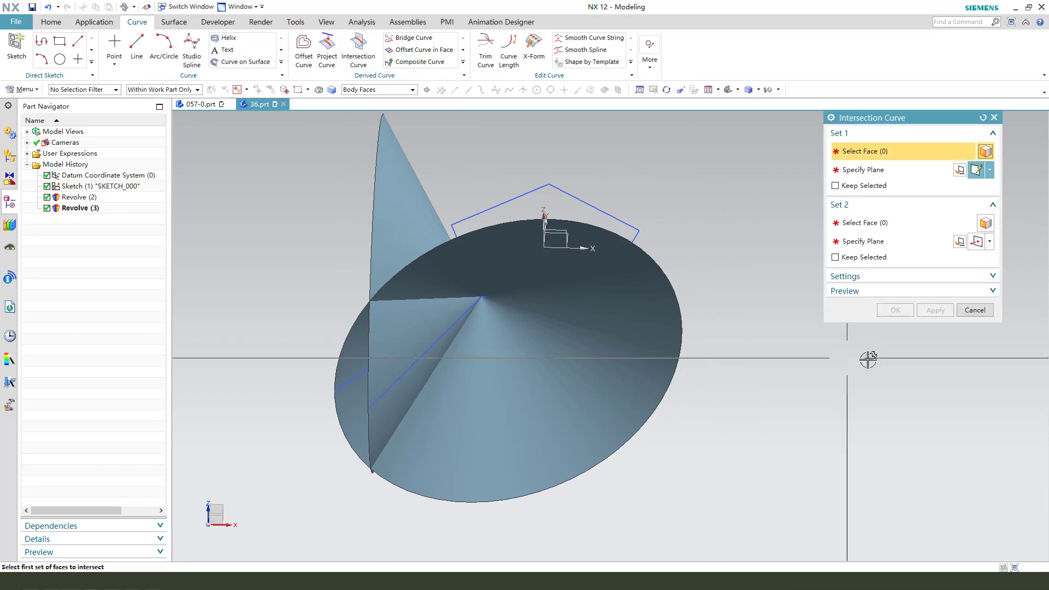
pyautogui.click(424, 193)
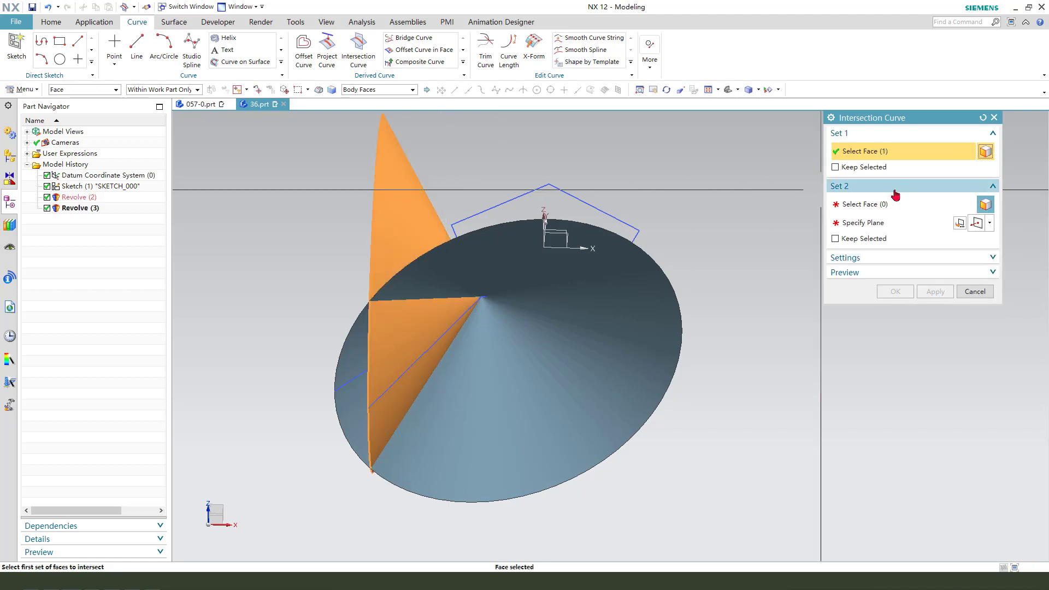
pyautogui.click(520, 237)
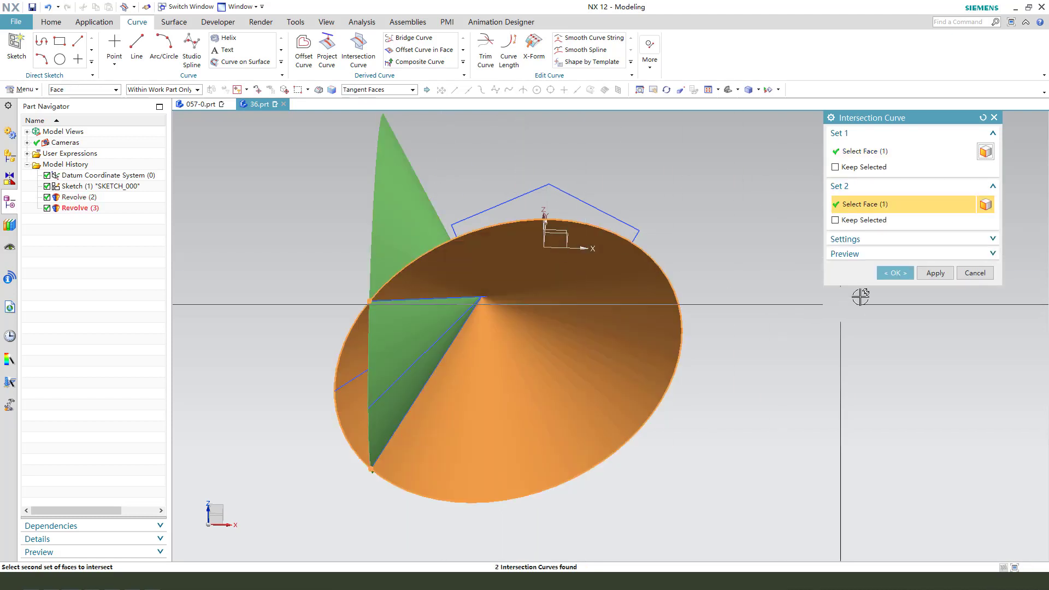
pyautogui.moveTo(520, 317); pyautogui.dragTo(519, 300, button='middle')
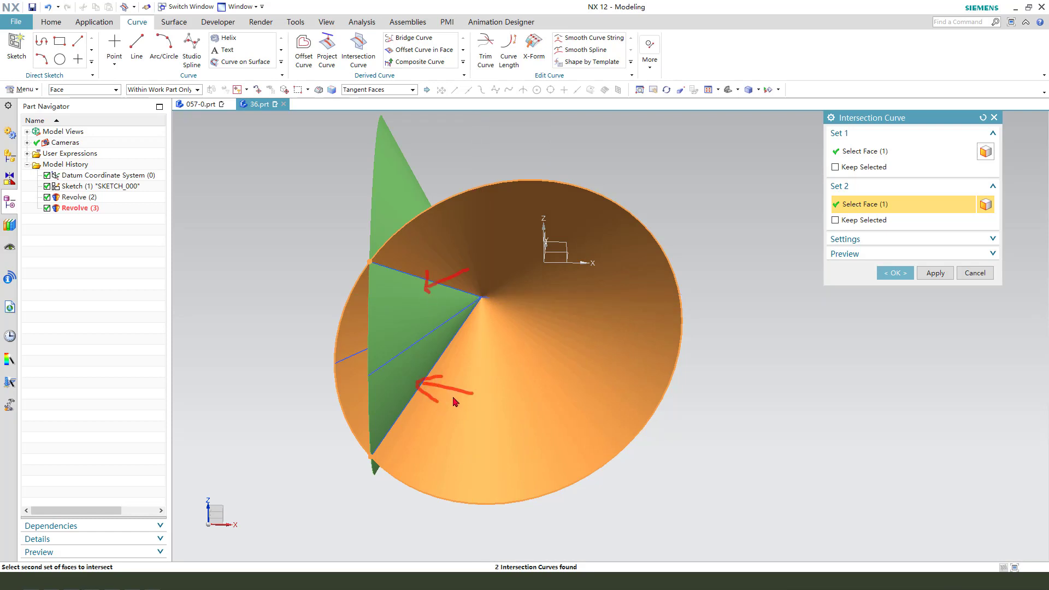
pyautogui.click(903, 275)
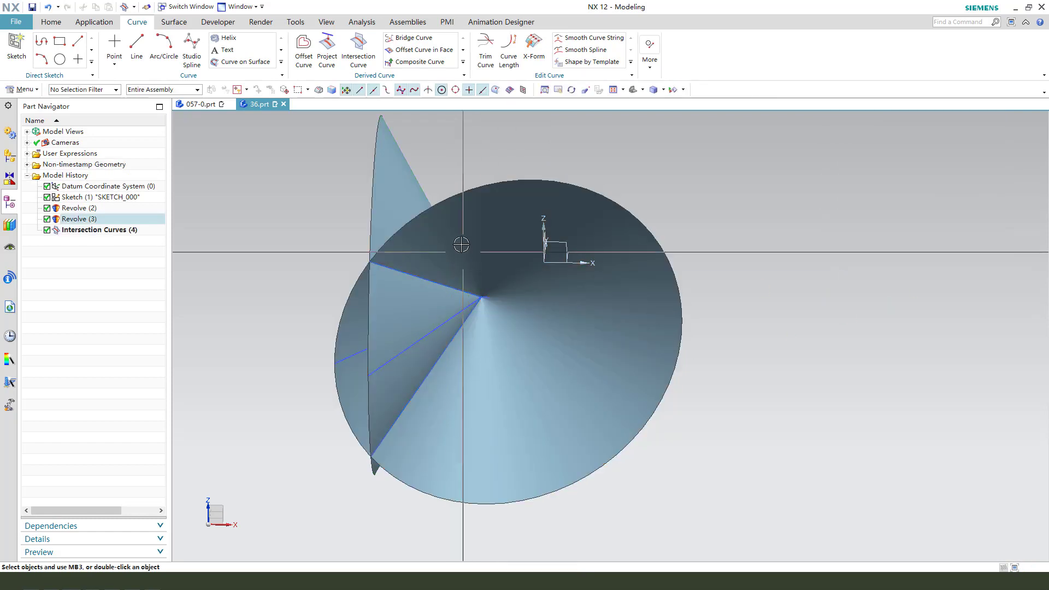
# Hide the two revolved sheet bodies, leaving the curves visible.
pyautogui.click(446, 233)
pyautogui.click(394, 188)
pyautogui.hotkey('ctrl', 'b')
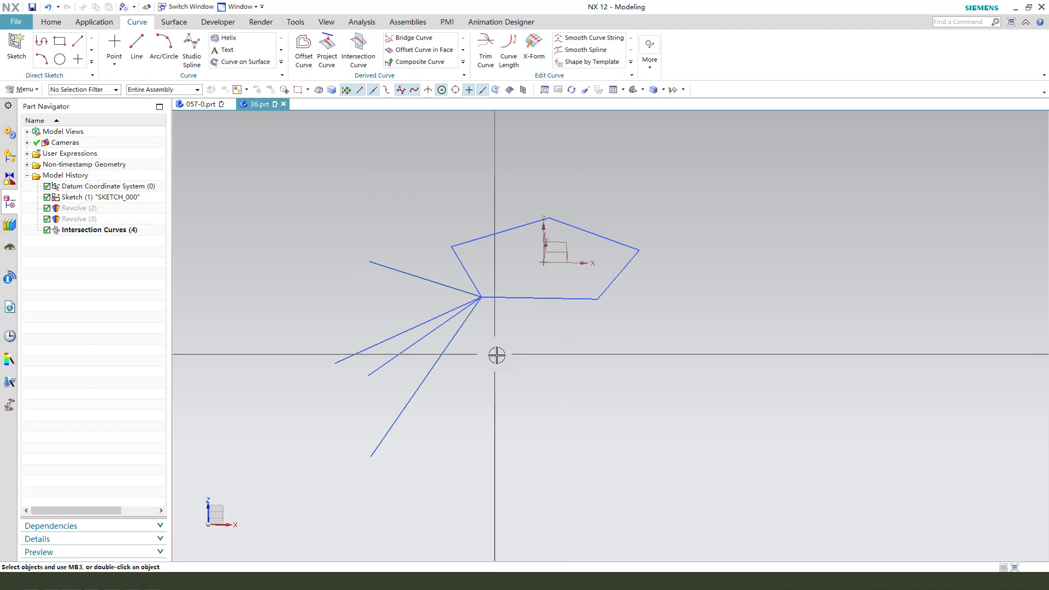
pyautogui.moveTo(497, 356); pyautogui.dragTo(484, 356, button='middle')
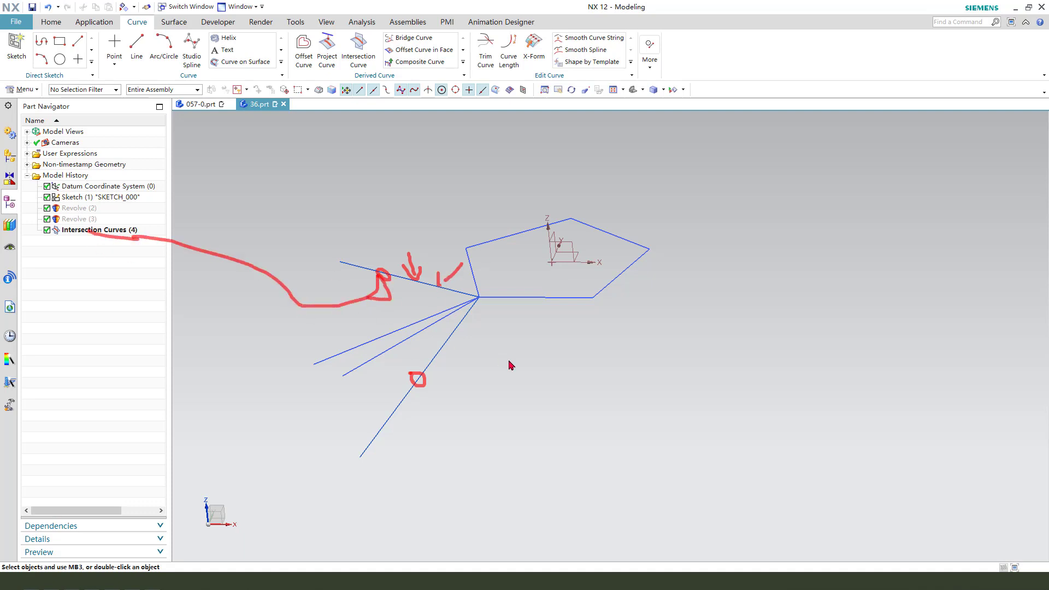
pyautogui.moveTo(508, 330)
pyautogui.mouseDown(button='middle')
pyautogui.moveTo(406, 267)
pyautogui.moveTo(454, 320)
pyautogui.moveTo(491, 328)
pyautogui.moveTo(499, 314)
pyautogui.moveTo(487, 329)
pyautogui.mouseUp(button='middle')
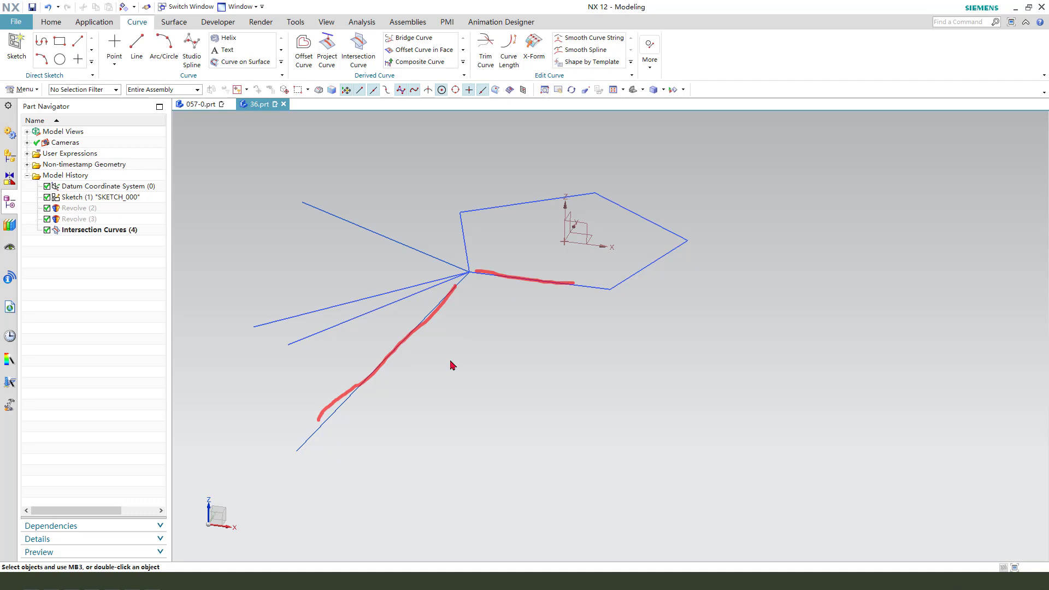
pyautogui.press('Escape')
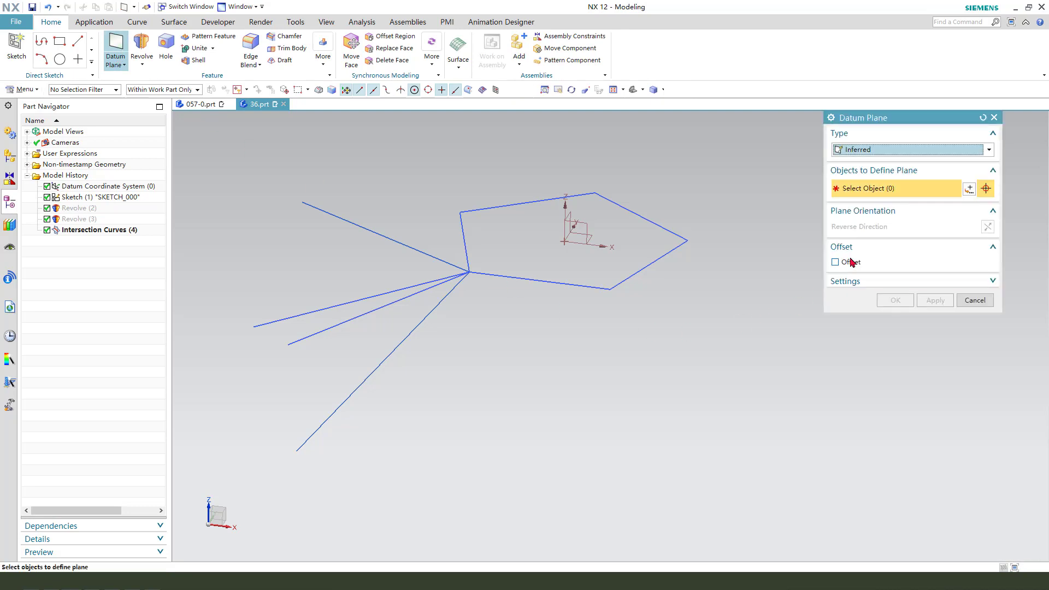
# Create a datum plane through the pentagon's bottom edge and the lower intersection line.
pyautogui.click(492, 275)
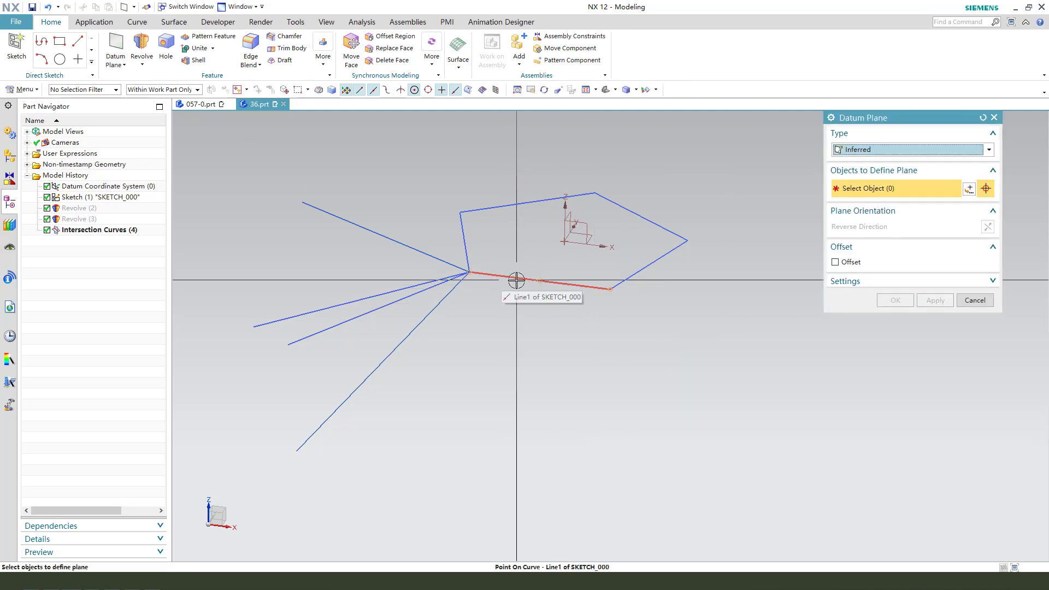
pyautogui.click(410, 343)
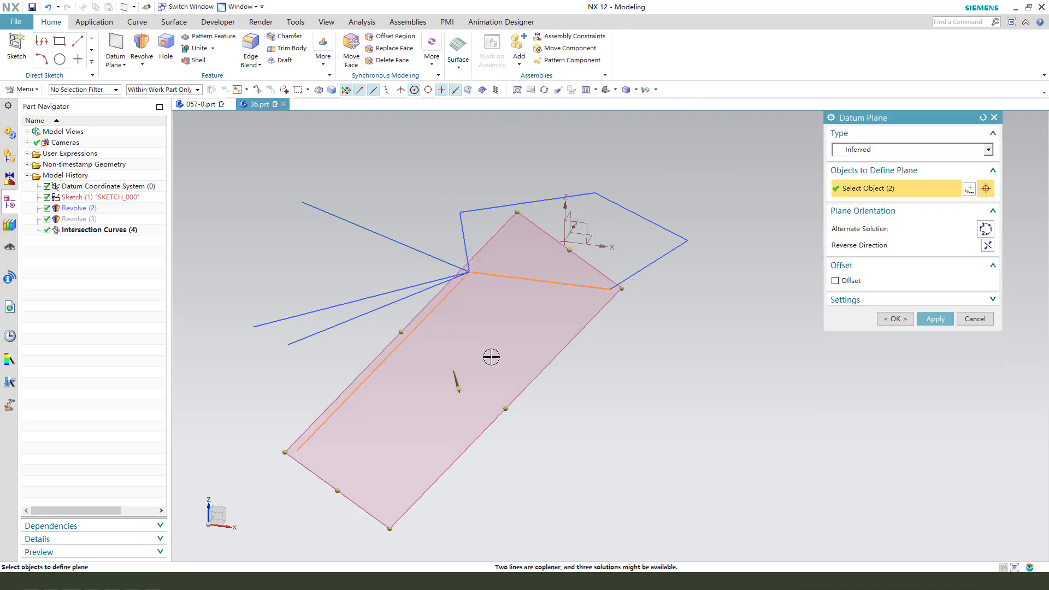
pyautogui.moveTo(651, 410)
pyautogui.mouseDown(button='middle')
pyautogui.moveTo(649, 427)
pyautogui.moveTo(648, 411)
pyautogui.mouseUp(button='middle')
pyautogui.click(923, 320)
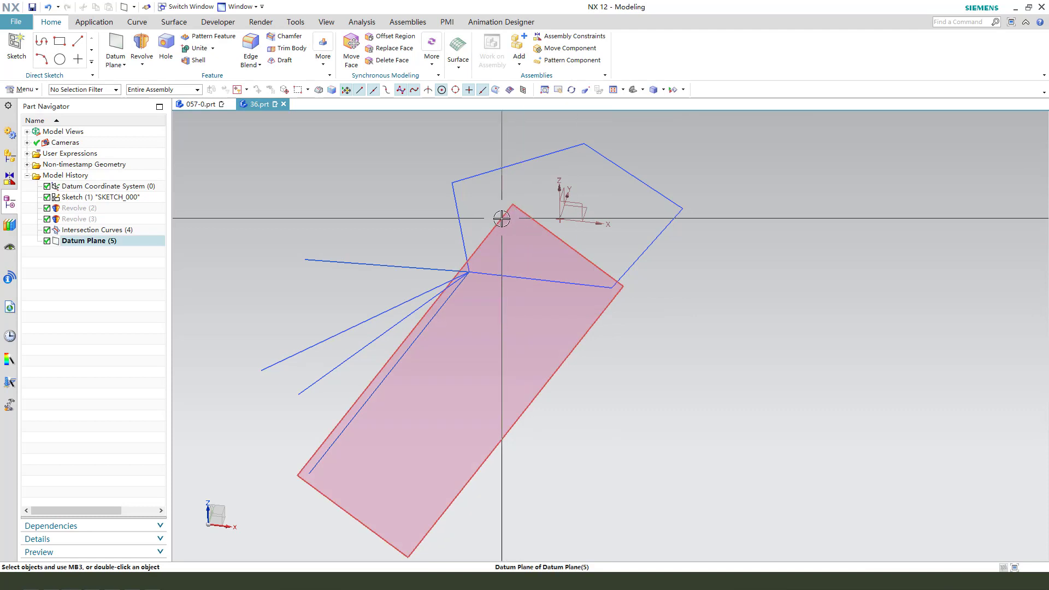
# Start a new sketch on the datum plane.
pyautogui.click(14, 50)
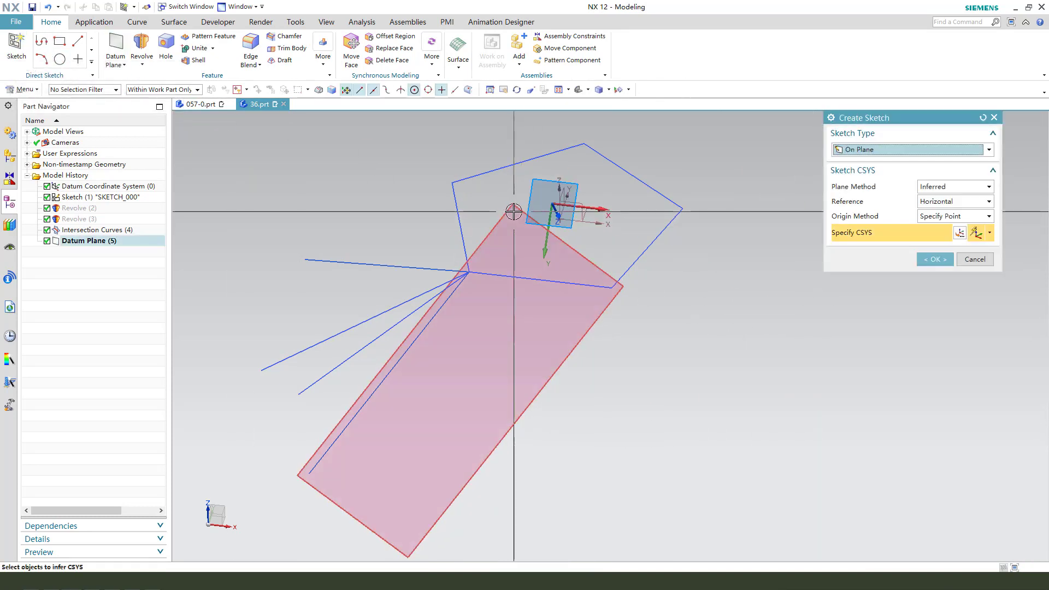
pyautogui.click(517, 213)
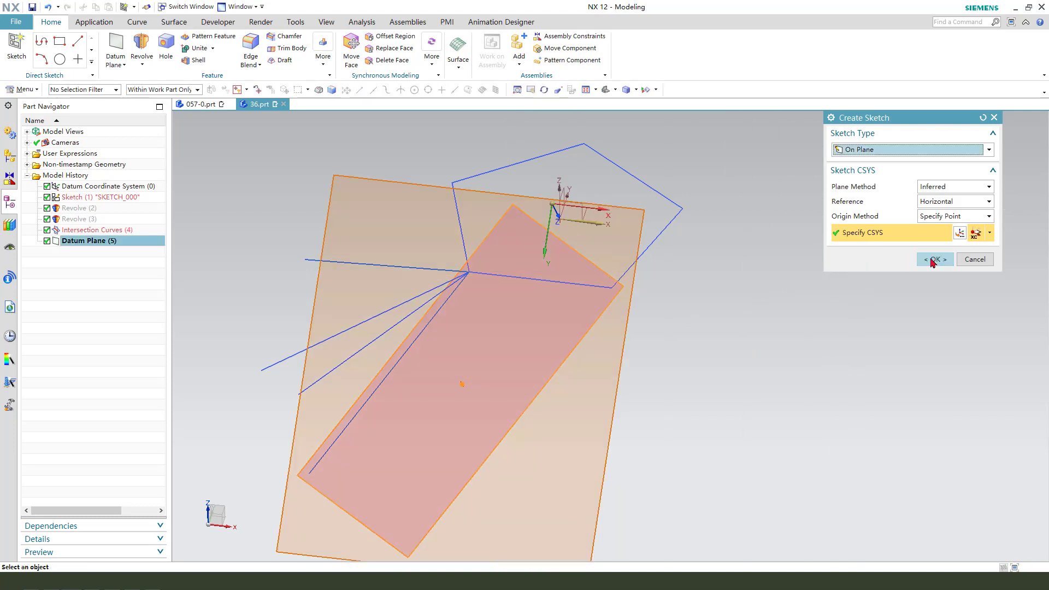
pyautogui.click(932, 260)
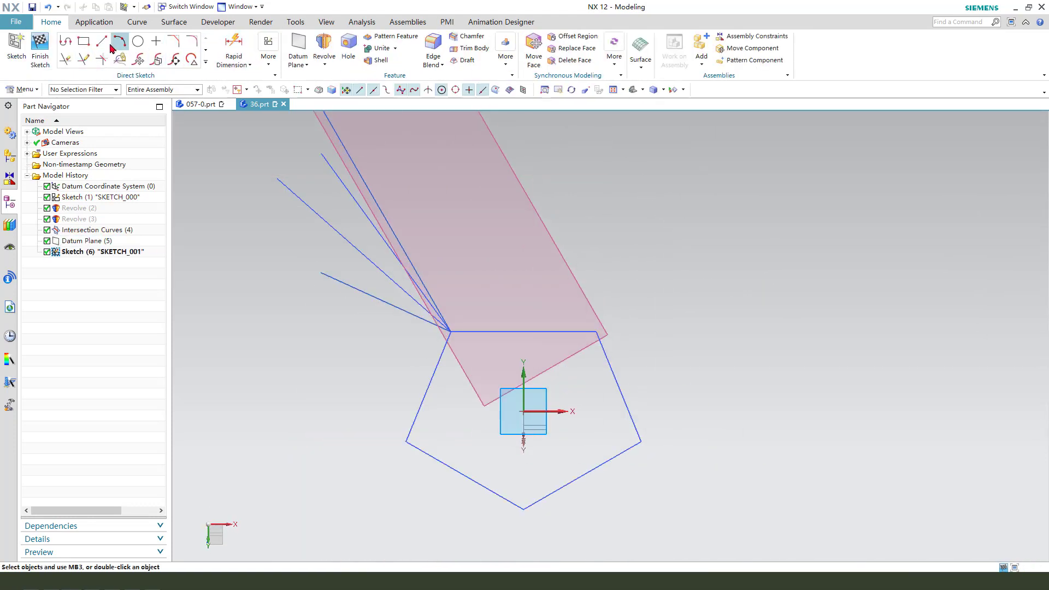
# Draw a six-sided polygon with about 23.5 mm inscribed radius, one vertex on the pentagon's bottom edge.
pyautogui.click(206, 63)
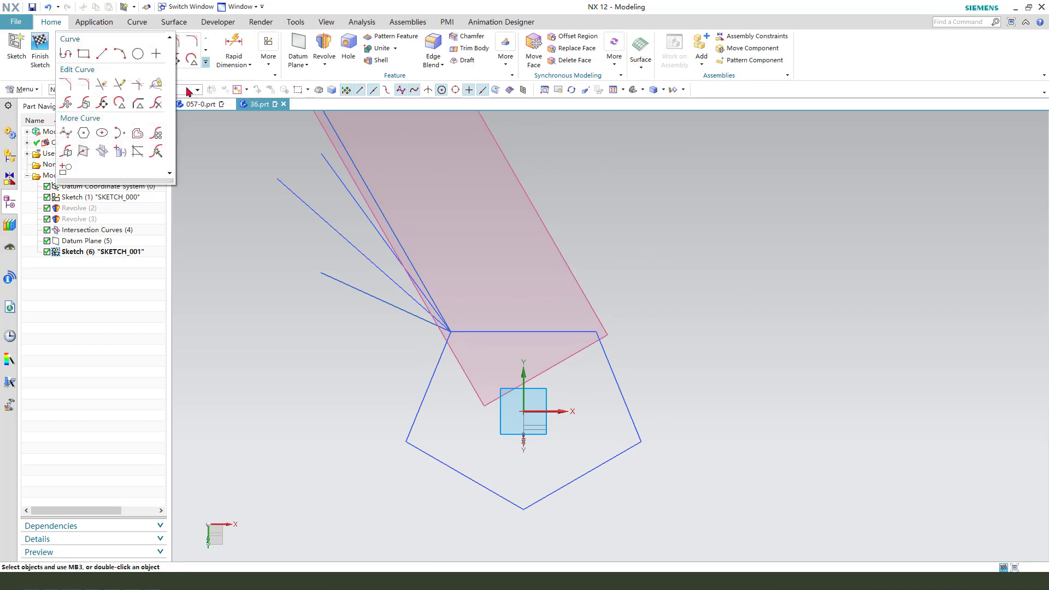
pyautogui.click(84, 132)
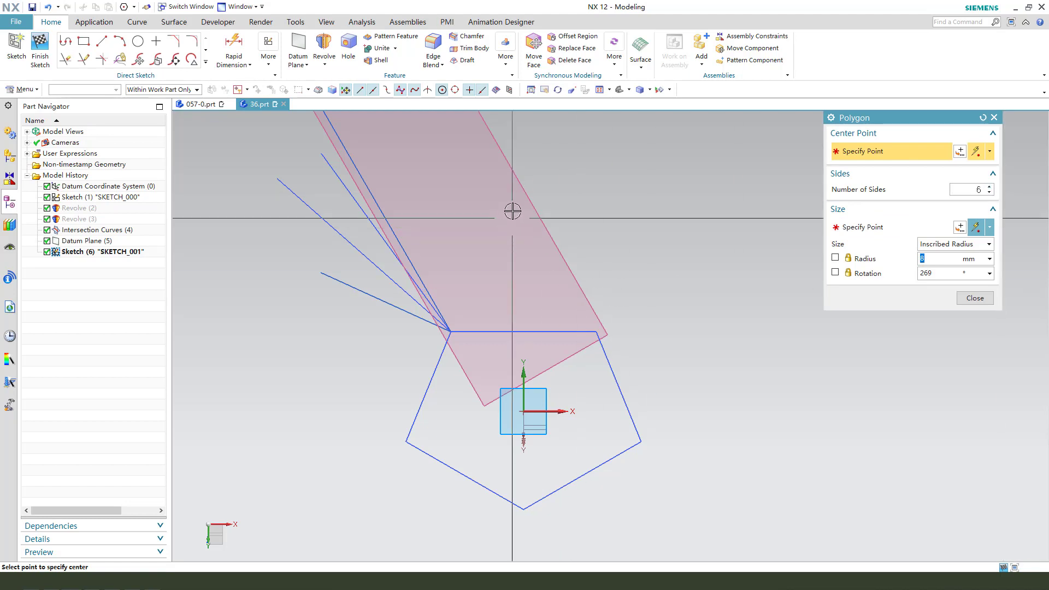
pyautogui.click(497, 199)
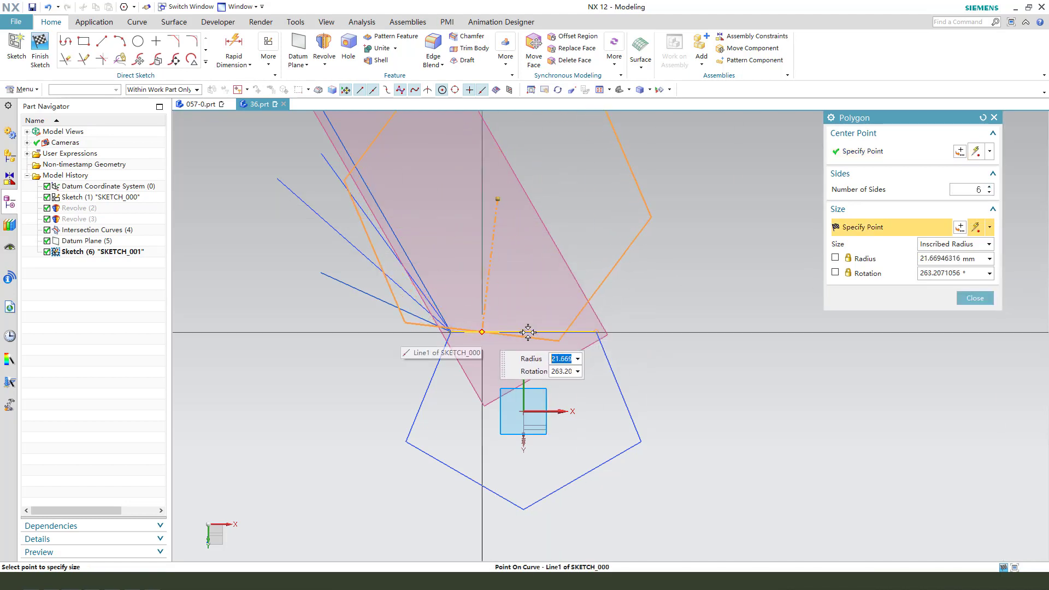
pyautogui.click(509, 337)
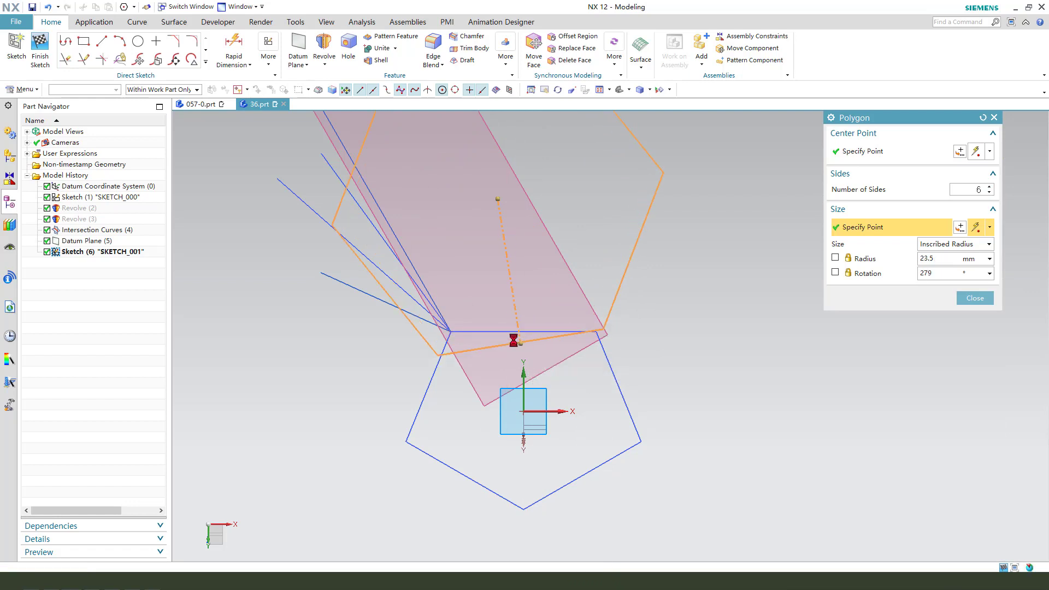
# Close the Polygon command and make the hexagon's dashed reference line vertical.
pyautogui.middleClick(754, 323)
pyautogui.scroll(-2, 475, 339)
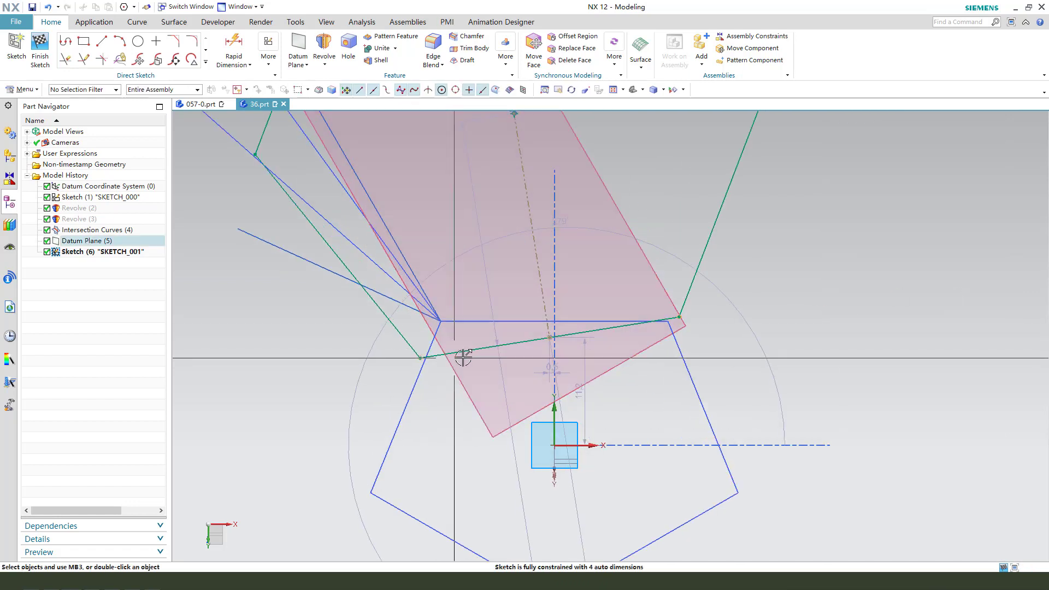
pyautogui.click(470, 323)
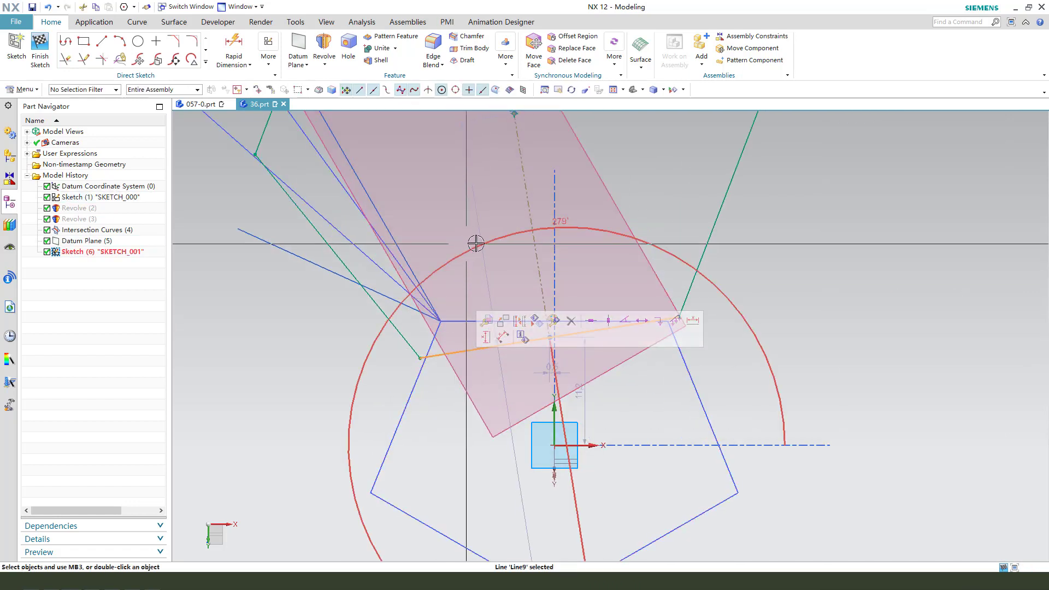
pyautogui.scroll(-1, 701, 308)
pyautogui.press('Escape')
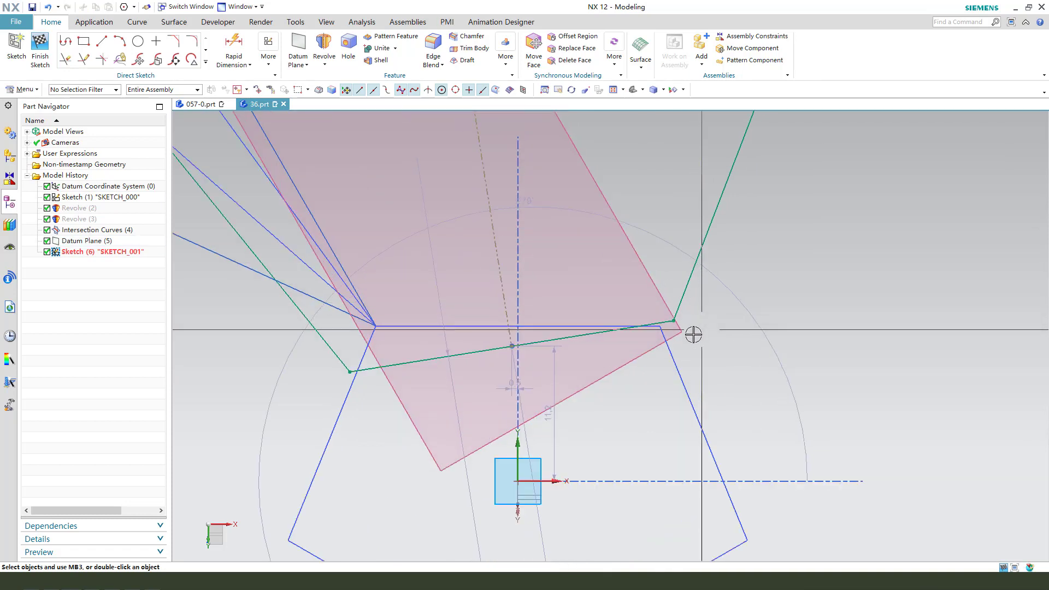
pyautogui.scroll(3, 514, 351)
pyautogui.click(494, 237)
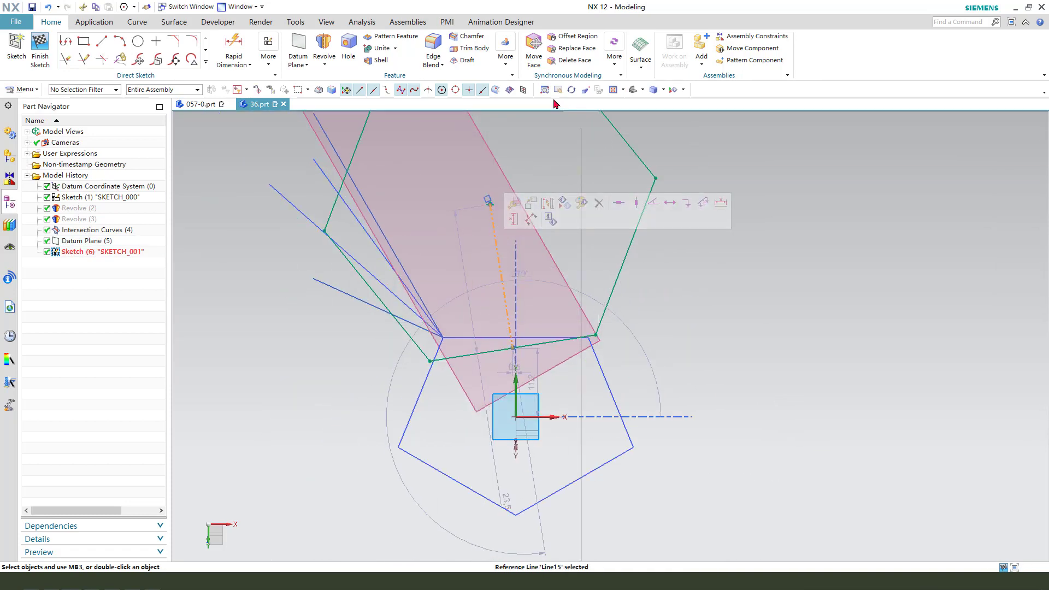
pyautogui.click(638, 203)
pyautogui.scroll(-4, 596, 337)
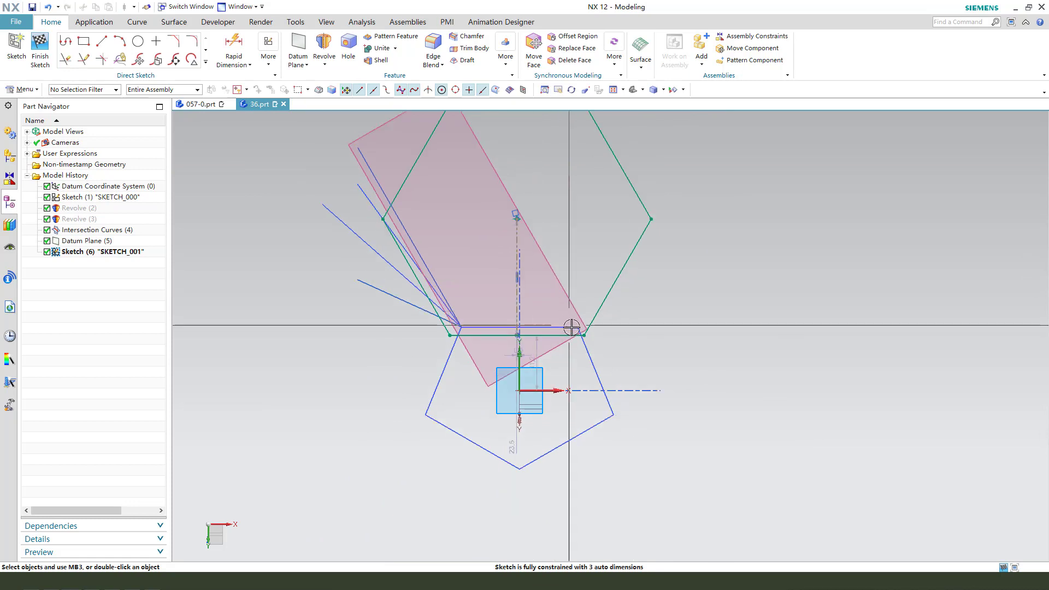
# Constrain the hexagon's two lower vertices coincident with the ends of the pentagon's bottom edge.
pyautogui.click(597, 342)
pyautogui.click(579, 325)
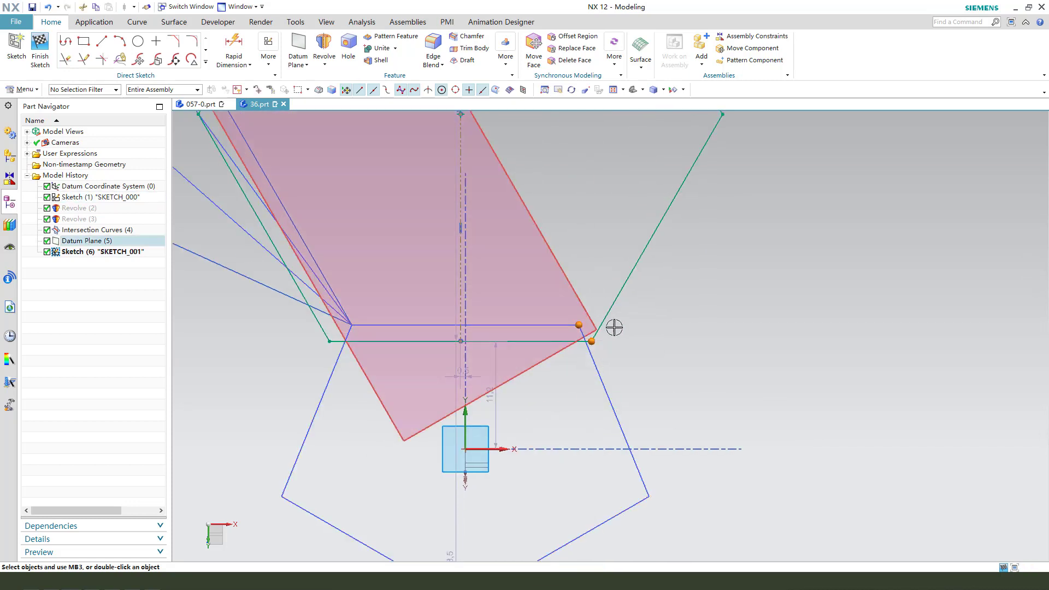
pyautogui.click(602, 307)
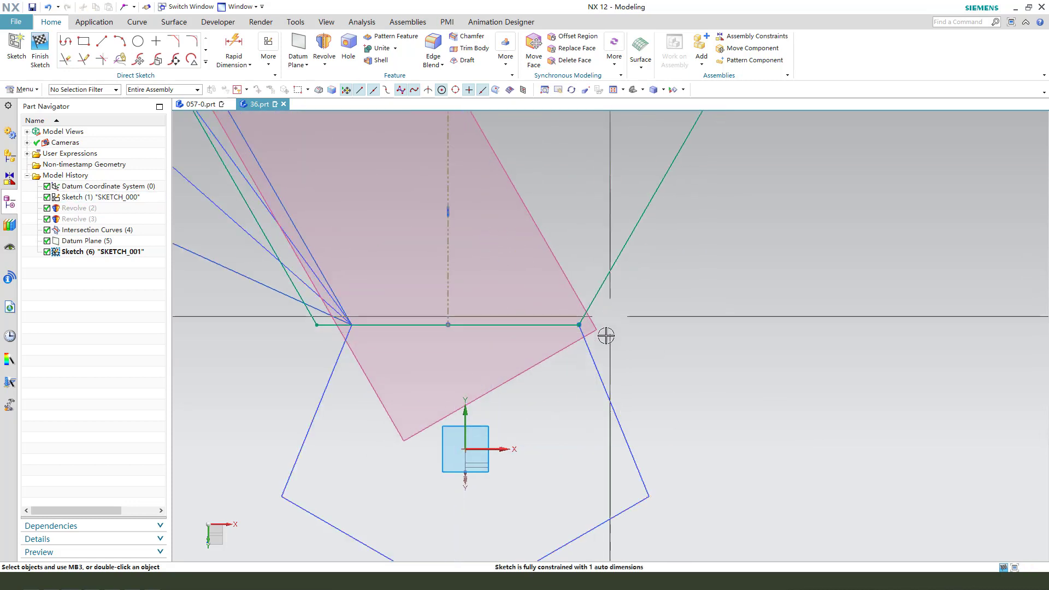
pyautogui.click(319, 326)
pyautogui.click(351, 326)
pyautogui.click(366, 312)
pyautogui.scroll(3, 372, 356)
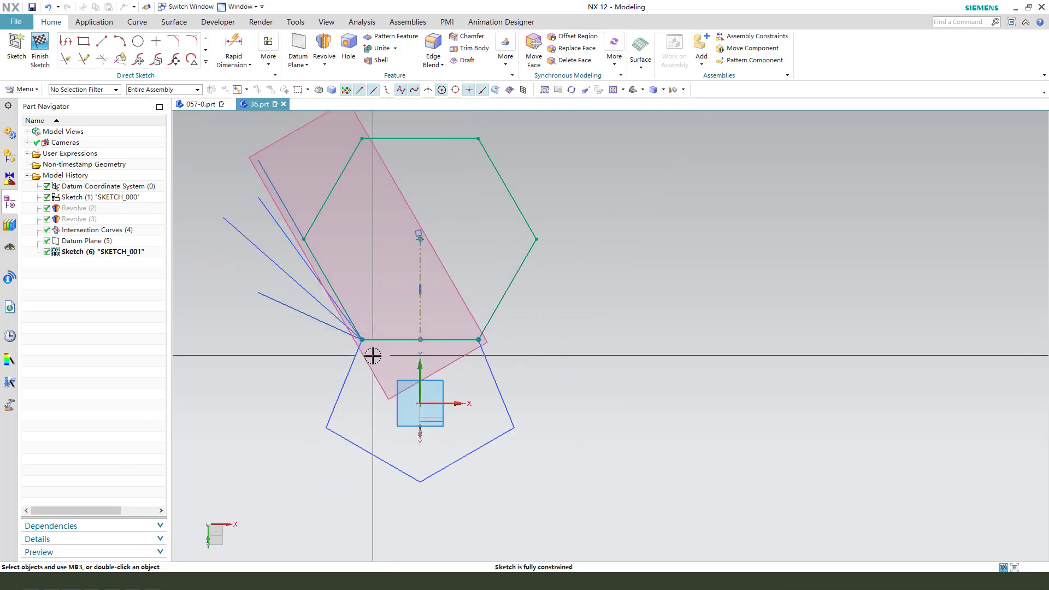
pyautogui.scroll(1, 397, 354)
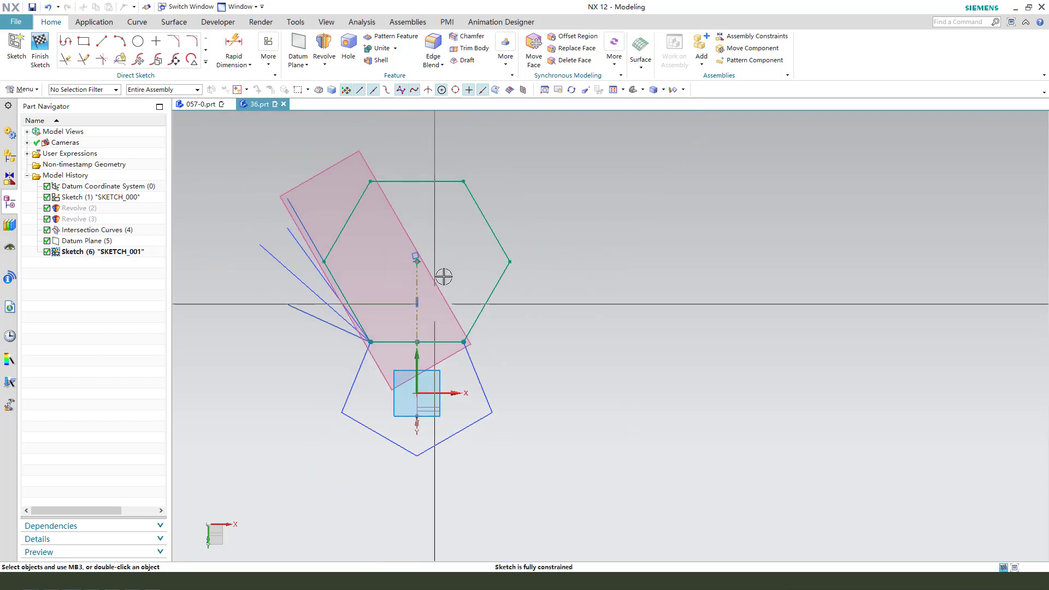
# Finish the hexagon sketch and hide the intersection curves.
pyautogui.click(38, 54)
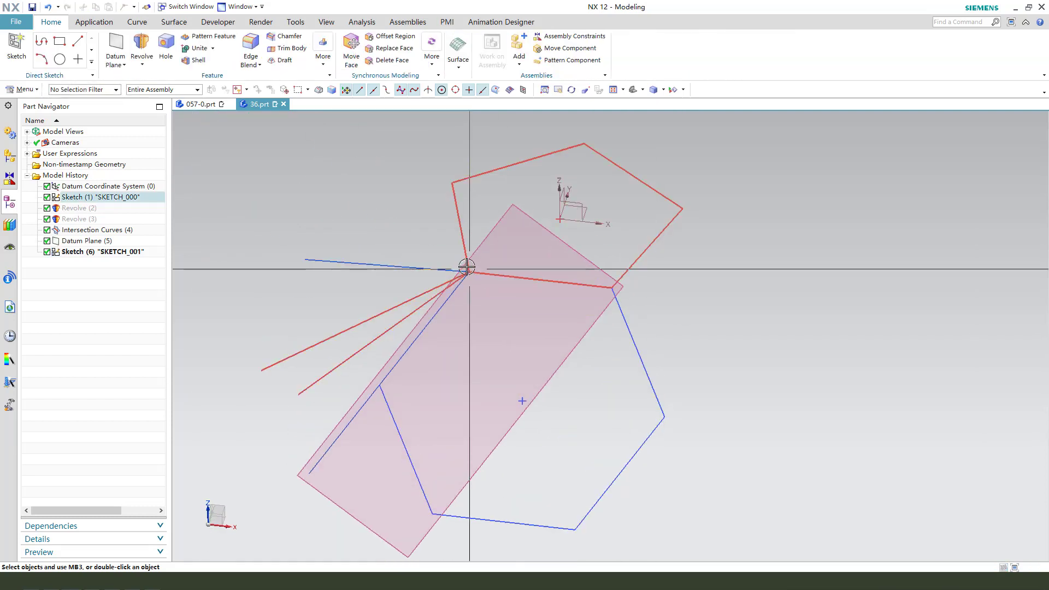
pyautogui.moveTo(493, 303)
pyautogui.mouseDown(button='middle')
pyautogui.moveTo(469, 277)
pyautogui.moveTo(398, 258)
pyautogui.mouseUp(button='middle')
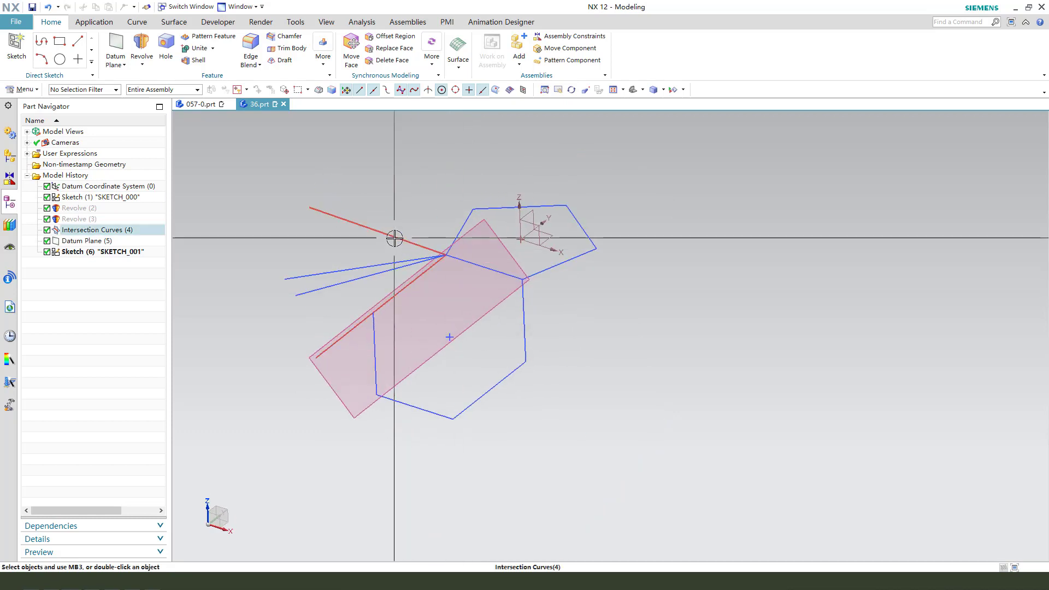
pyautogui.click(375, 230)
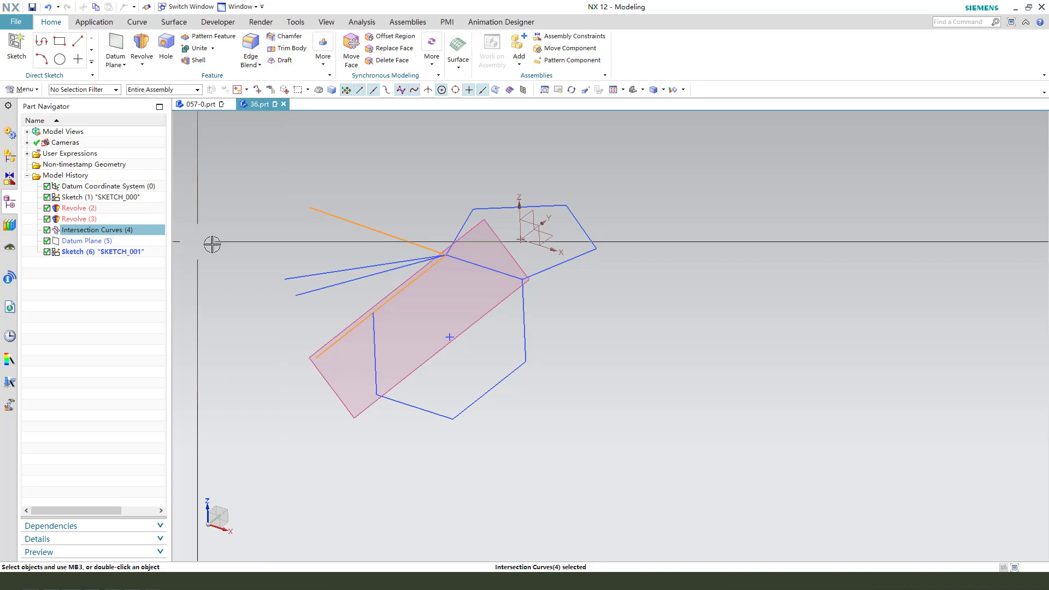
pyautogui.press('Escape')
pyautogui.moveTo(487, 265); pyautogui.dragTo(514, 287, button='middle')
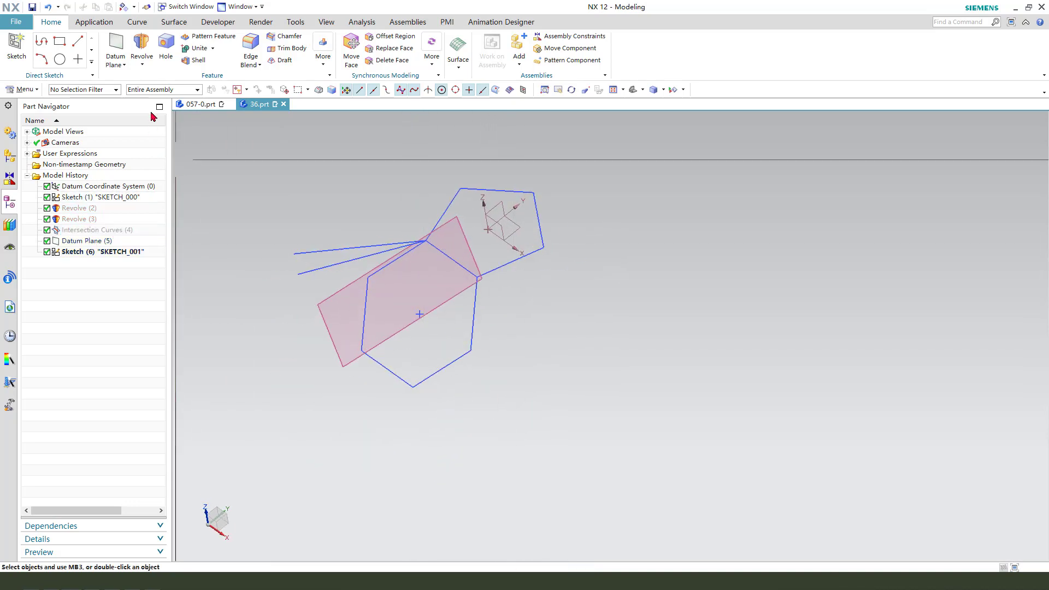
# Start a new sketch on the YZ plane of the datum coordinate system.
pyautogui.click(23, 48)
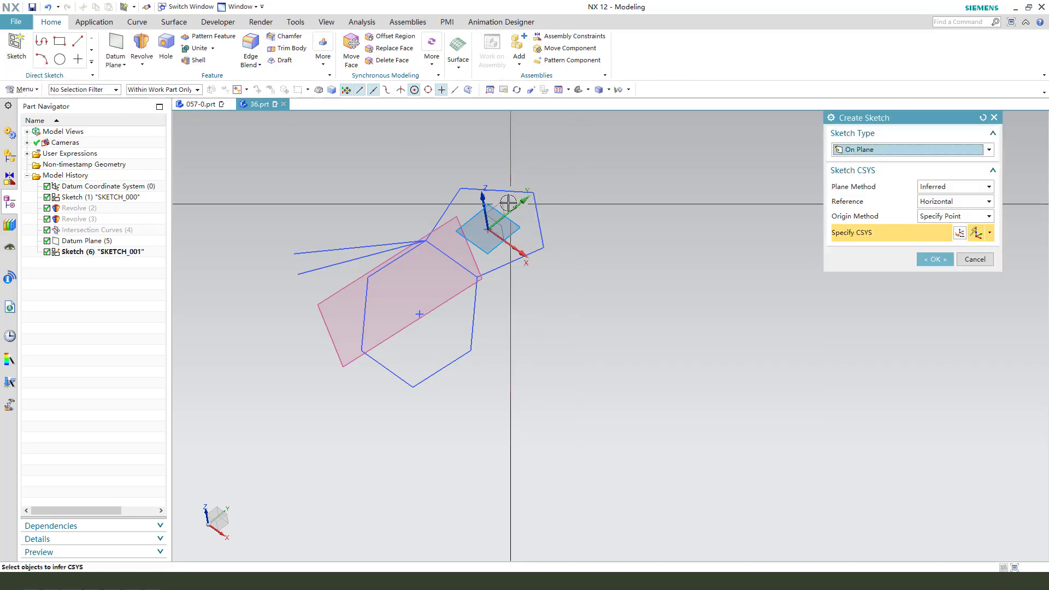
pyautogui.scroll(-1, 548, 221)
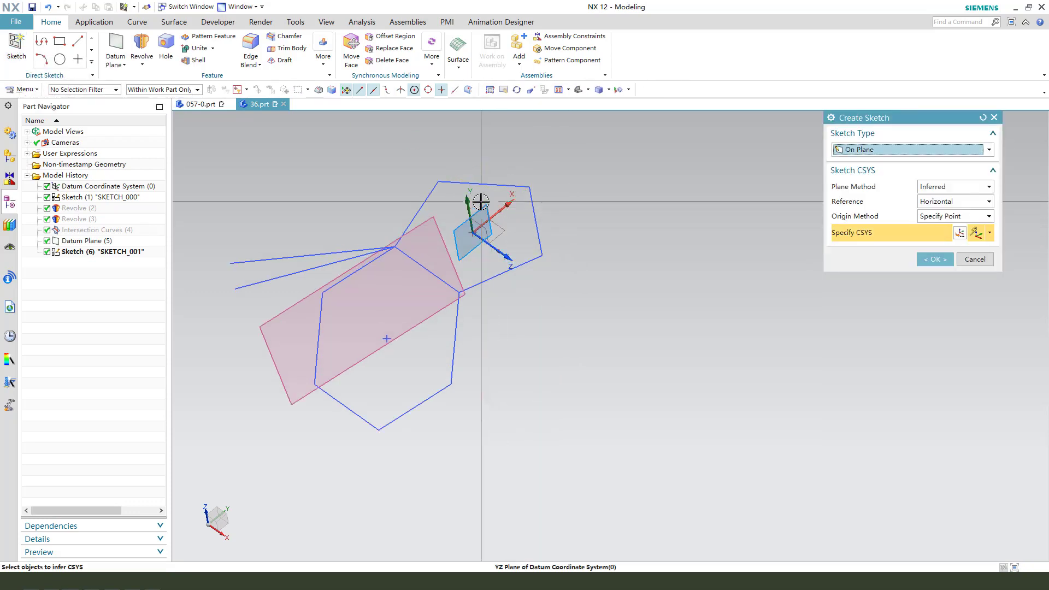
pyautogui.click(537, 228)
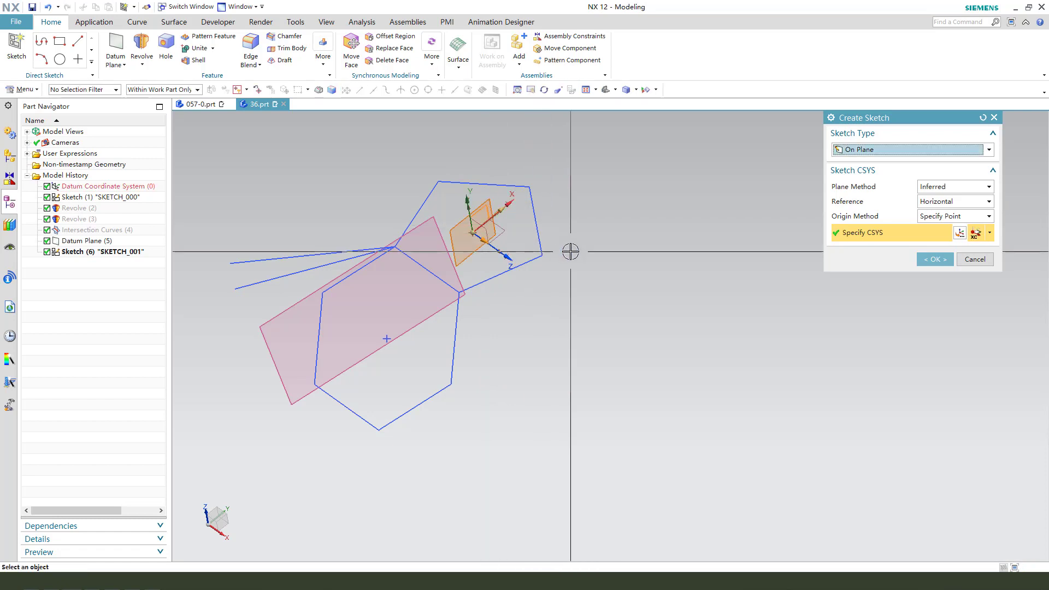
pyautogui.middleClick(632, 260)
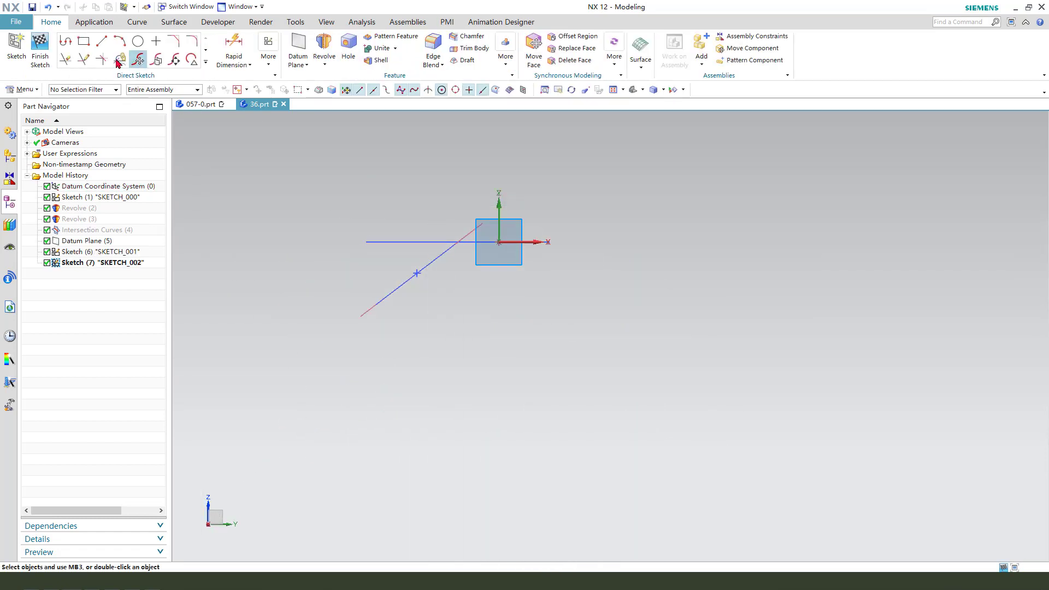
# Draw a vertical line about 75 mm down from the origin and a slanted line from the hexagon's centre crossing it.
pyautogui.press('l')
pyautogui.click(501, 240)
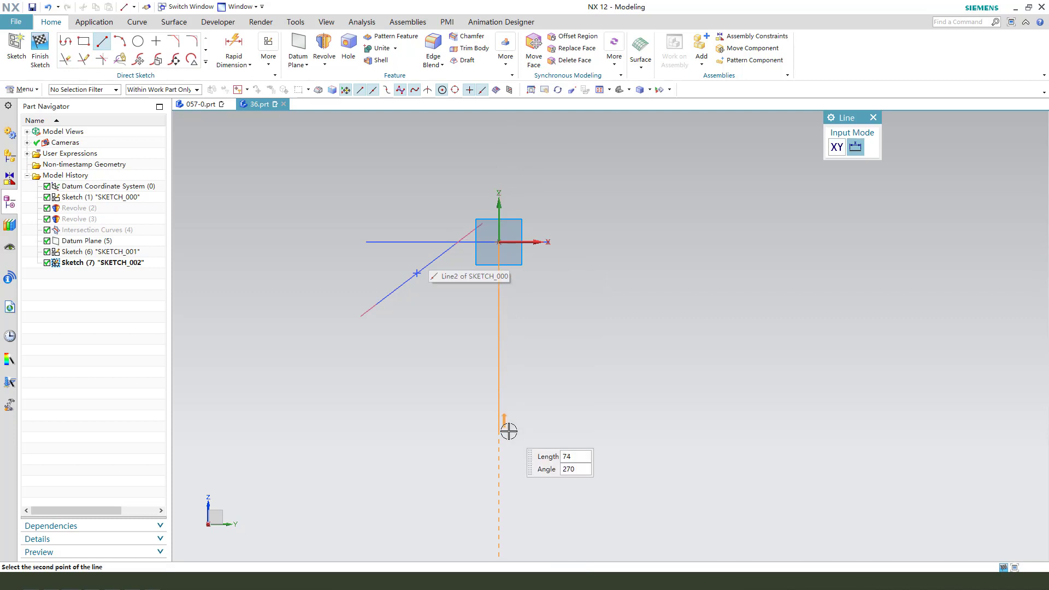
pyautogui.click(500, 431)
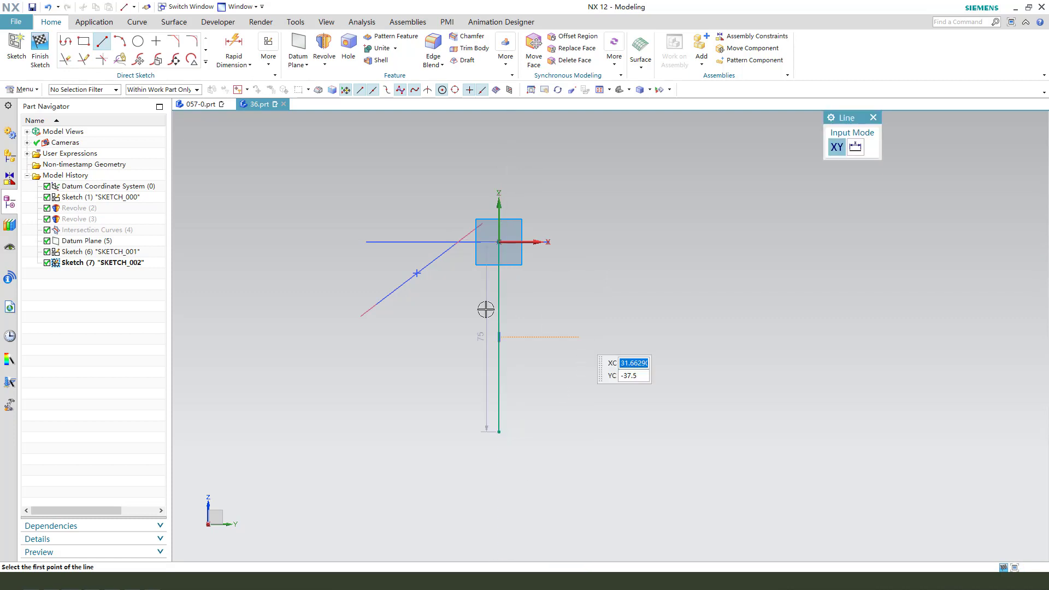
pyautogui.click(415, 272)
pyautogui.click(484, 287)
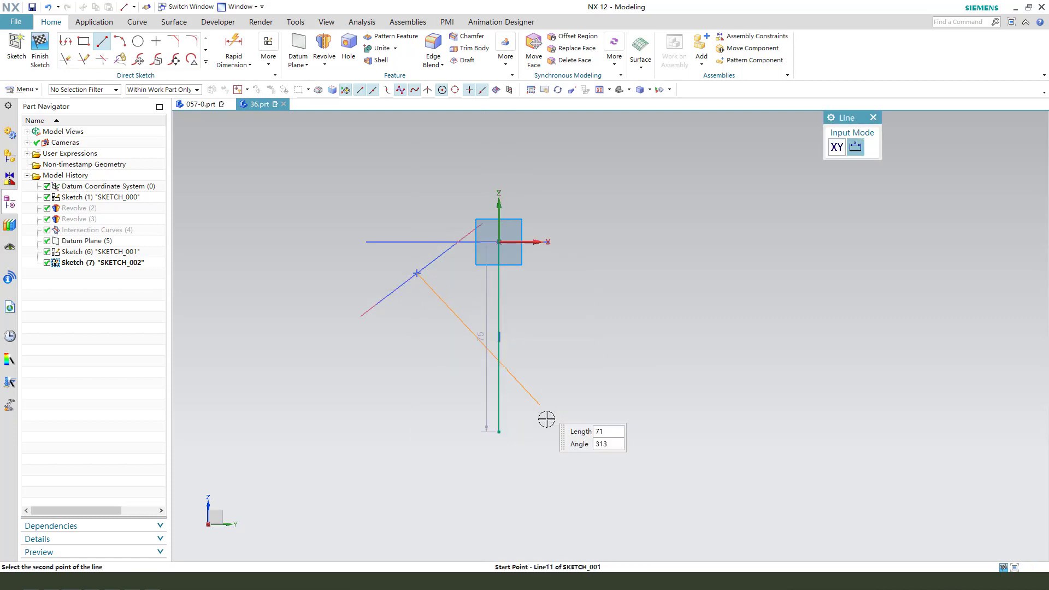
pyautogui.click(551, 447)
pyautogui.press('Escape')
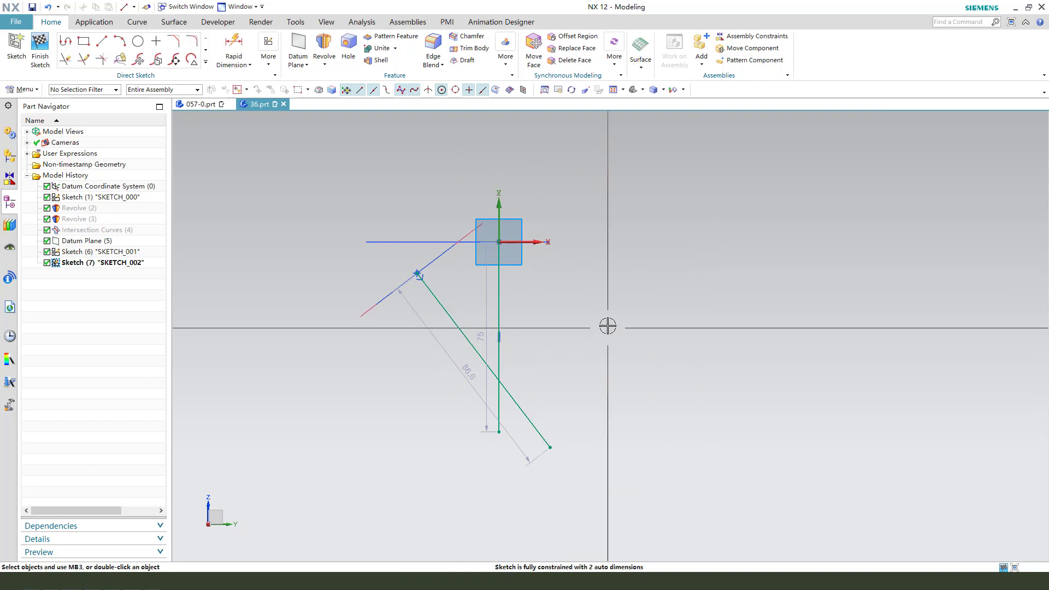
# Constrain the slanted line perpendicular to the datum plane.
pyautogui.click(441, 301)
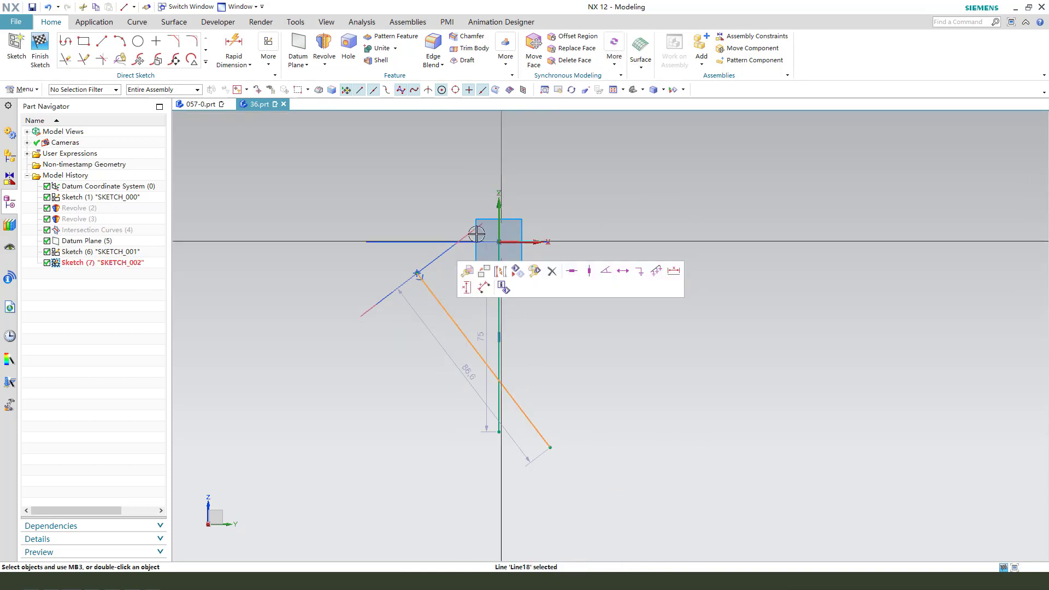
pyautogui.click(499, 233)
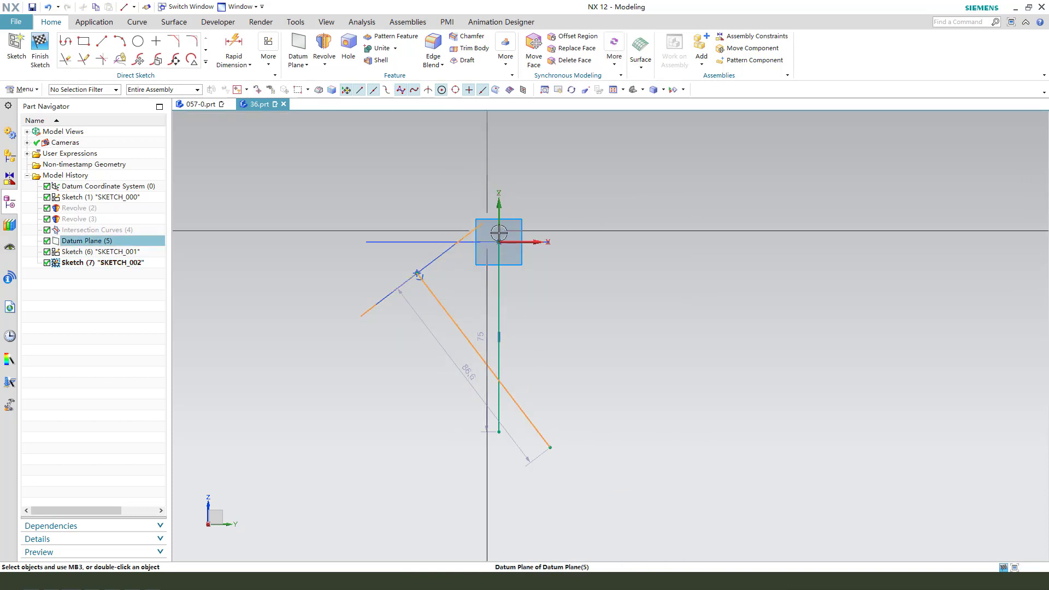
pyautogui.click(499, 233)
pyautogui.click(578, 213)
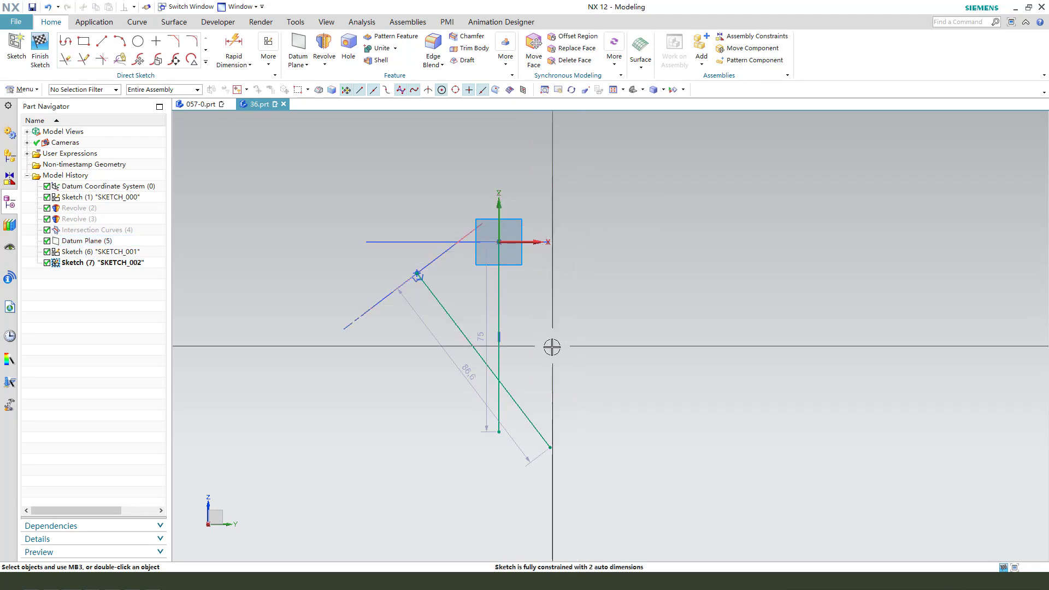
# Trim both lines back to their intersection point with Quick Trim.
pyautogui.press('t')
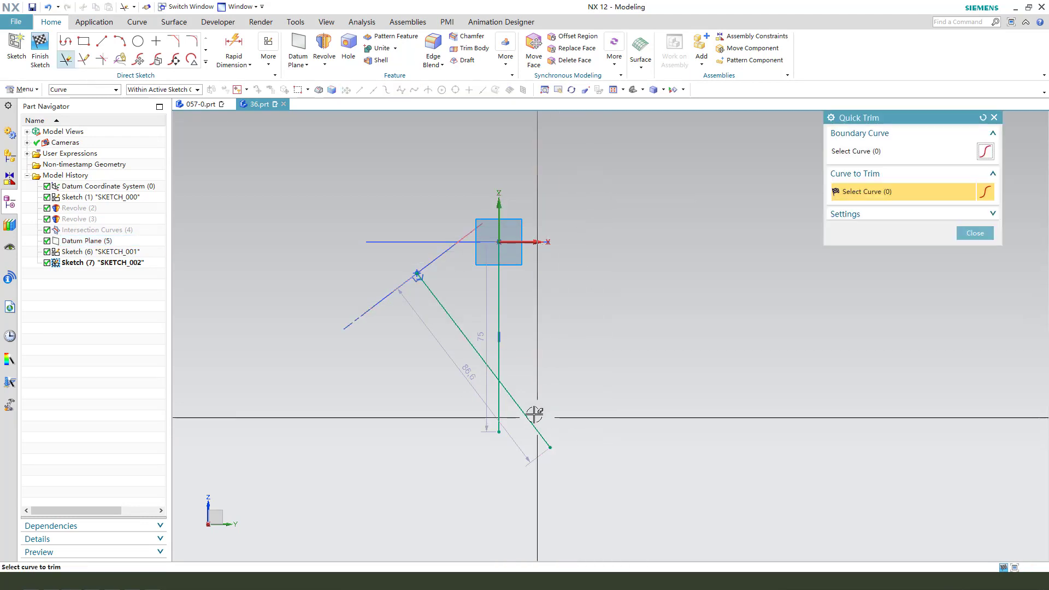
pyautogui.click(518, 405)
pyautogui.click(507, 408)
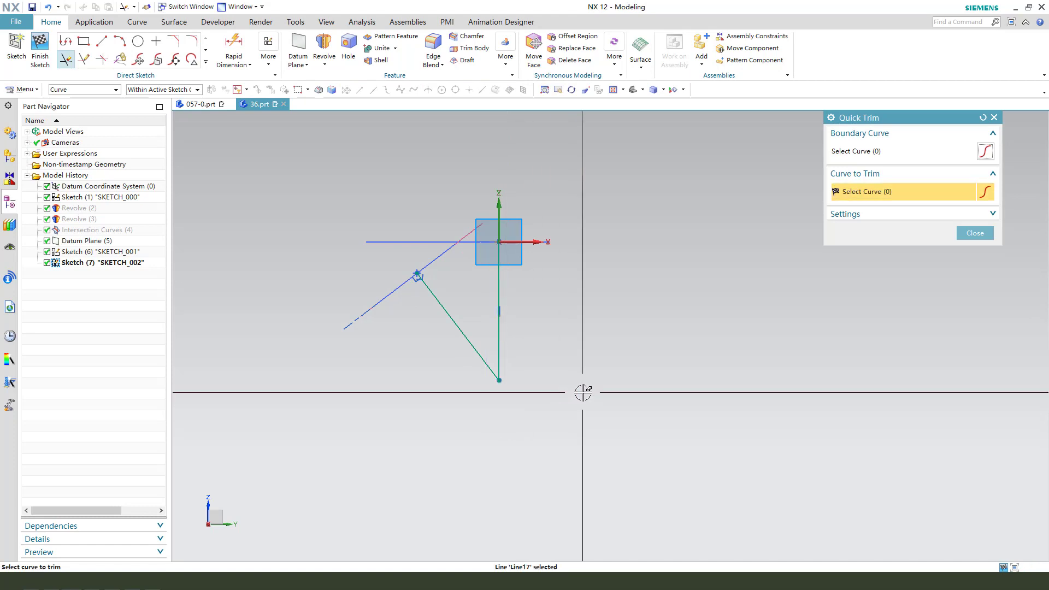
pyautogui.press('Escape')
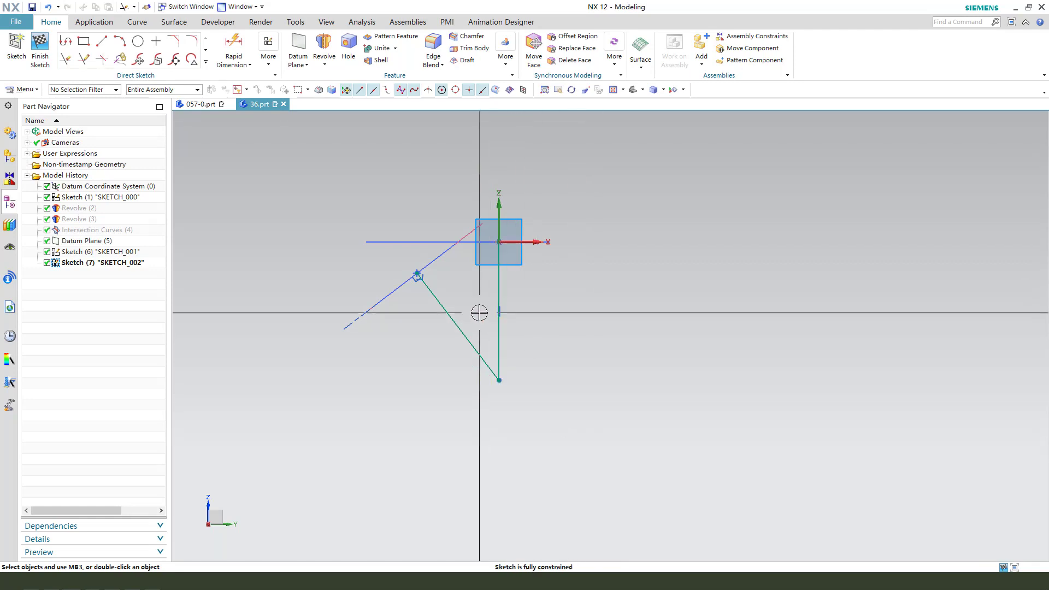
# Finish the sketch.
pyautogui.moveTo(483, 311); pyautogui.dragTo(510, 334, button='middle')
pyautogui.click(39, 52)
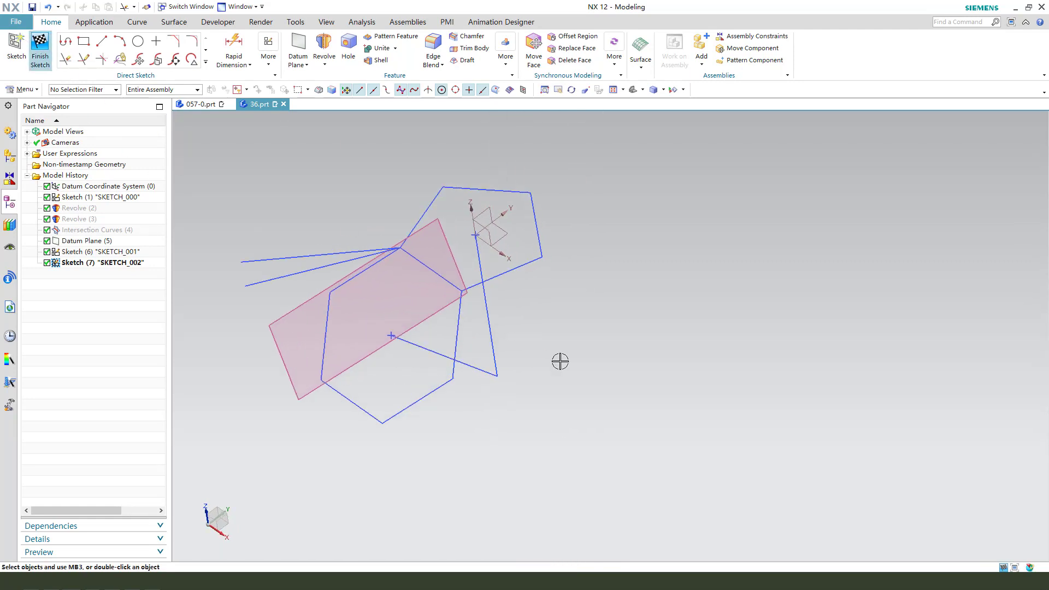
pyautogui.moveTo(621, 349)
pyautogui.mouseDown(button='middle')
pyautogui.moveTo(560, 356)
pyautogui.moveTo(563, 343)
pyautogui.moveTo(579, 354)
pyautogui.mouseUp(button='middle')
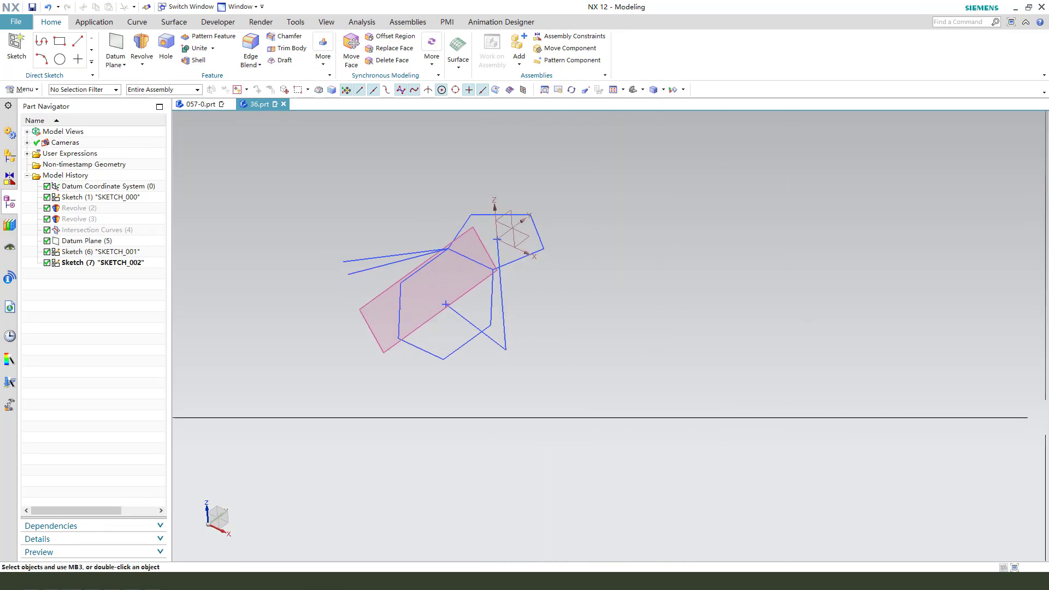
# Create a sphere centred on the point where the two sketch lines meet.
pyautogui.click(323, 61)
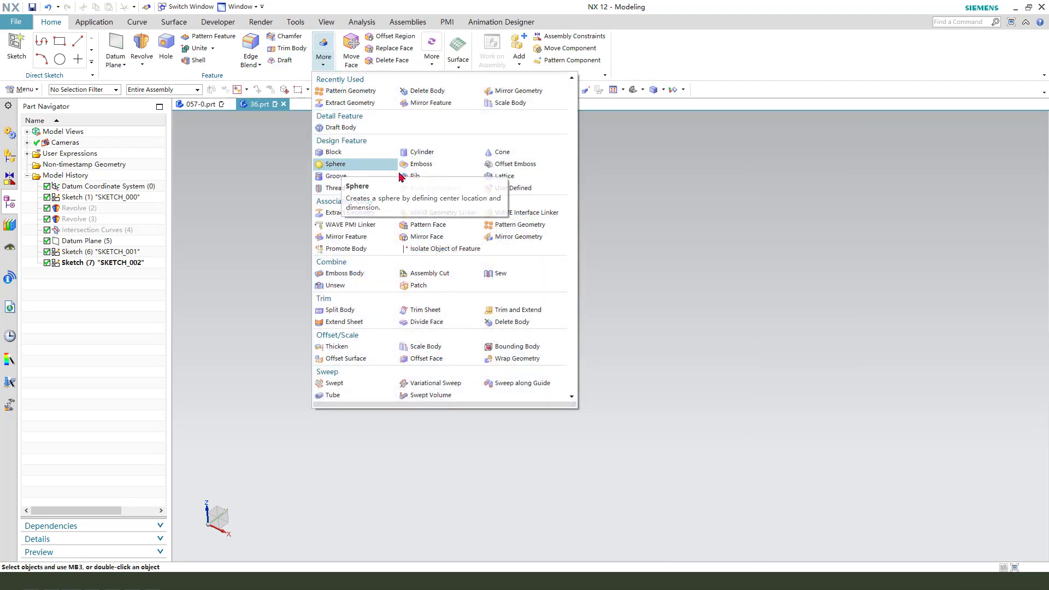
pyautogui.click(337, 165)
pyautogui.moveTo(530, 370)
pyautogui.mouseDown(button='middle')
pyautogui.moveTo(532, 356)
pyautogui.moveTo(503, 339)
pyautogui.moveTo(574, 370)
pyautogui.mouseUp(button='middle')
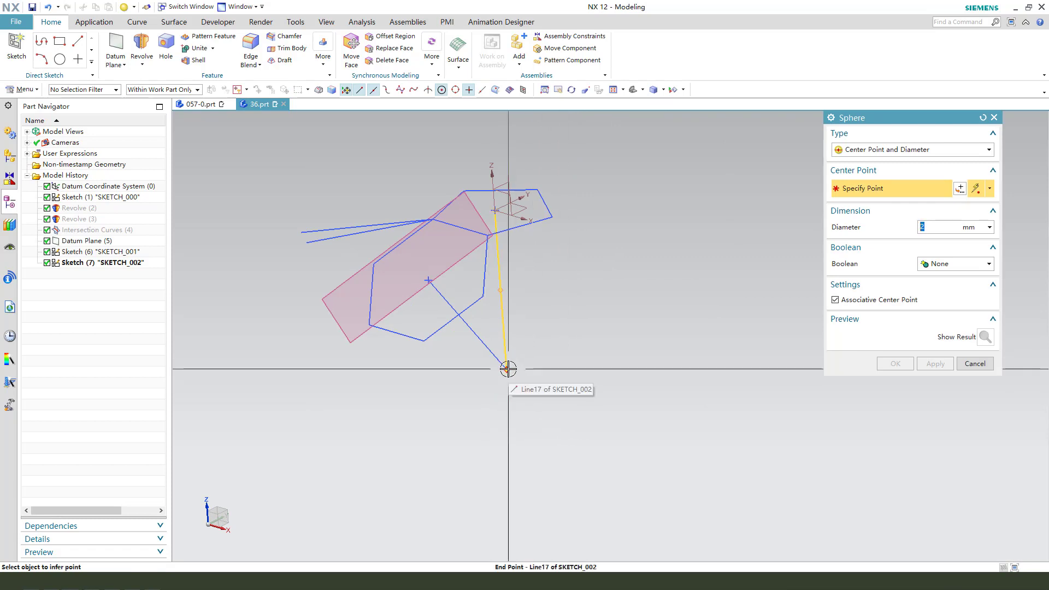
pyautogui.click(506, 369)
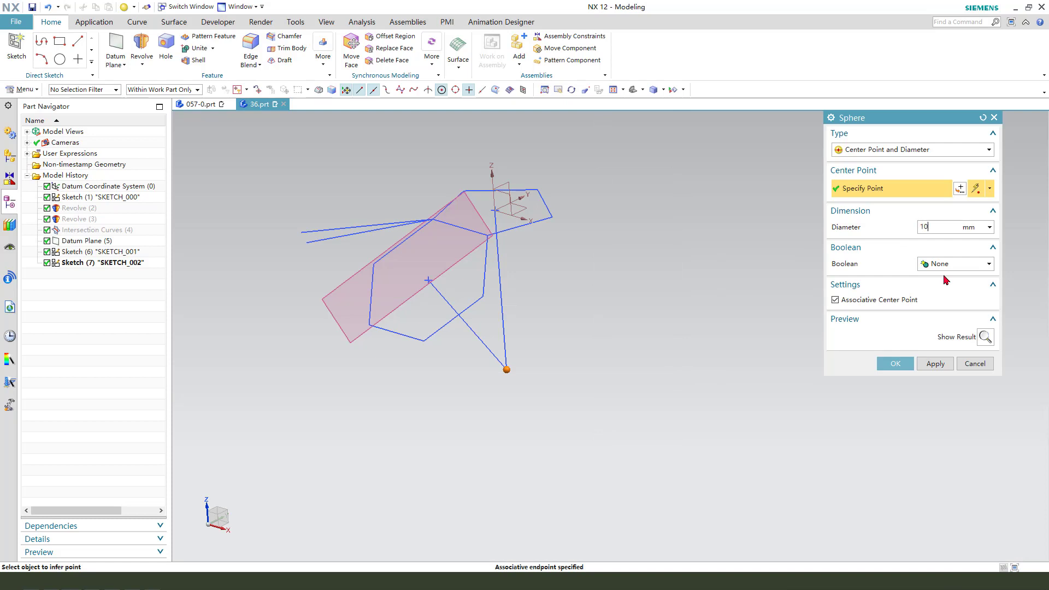
pyautogui.click(896, 364)
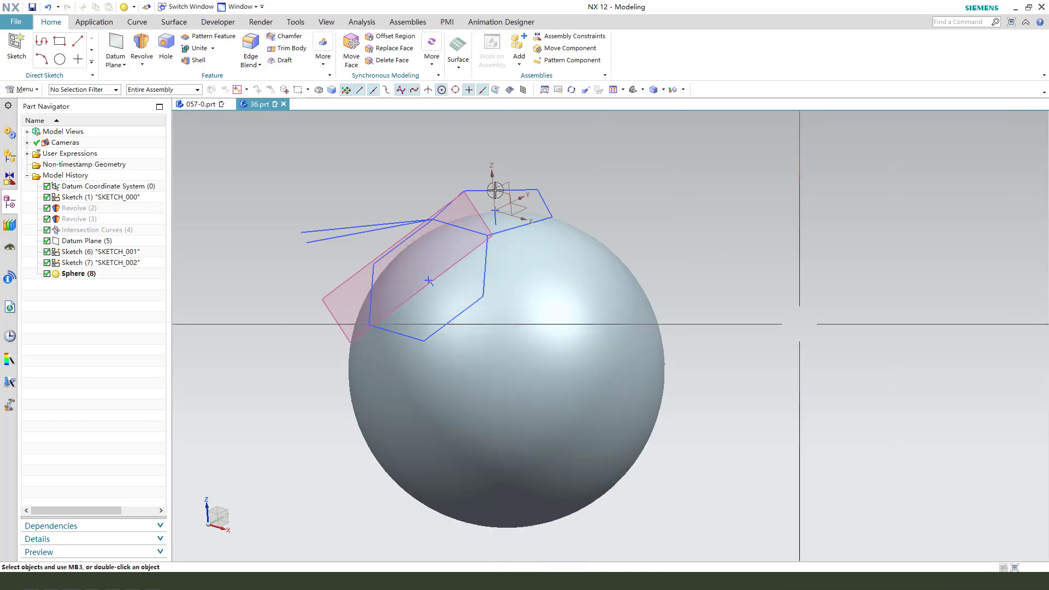
# Rotate and zoom to examine the sphere against the hexagon and pentagon.
pyautogui.scroll(-3, 403, 234)
pyautogui.moveTo(403, 234); pyautogui.dragTo(374, 192, button='middle')
pyautogui.scroll(3, 374, 164)
pyautogui.moveTo(464, 202)
pyautogui.mouseDown(button='middle')
pyautogui.moveTo(473, 236)
pyautogui.moveTo(476, 191)
pyautogui.moveTo(488, 242)
pyautogui.mouseUp(button='middle')
pyautogui.scroll(2, 420, 193)
pyautogui.scroll(-1, 475, 180)
pyautogui.scroll(-1, 471, 171)
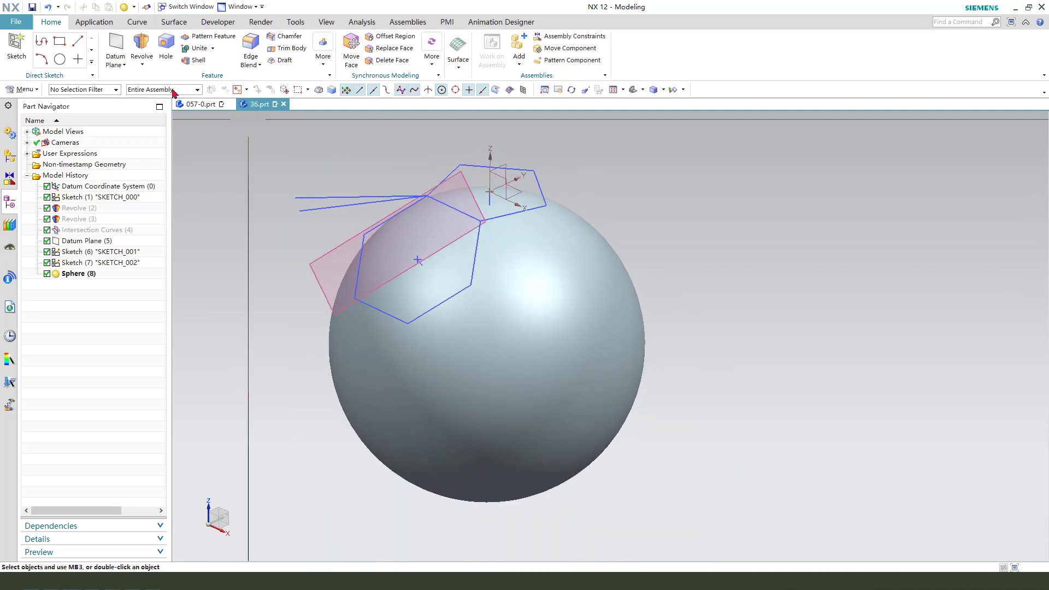
# Start Project Curve and select the ten edges of the pentagon and hexagon sketches as curves to project.
pyautogui.click(138, 23)
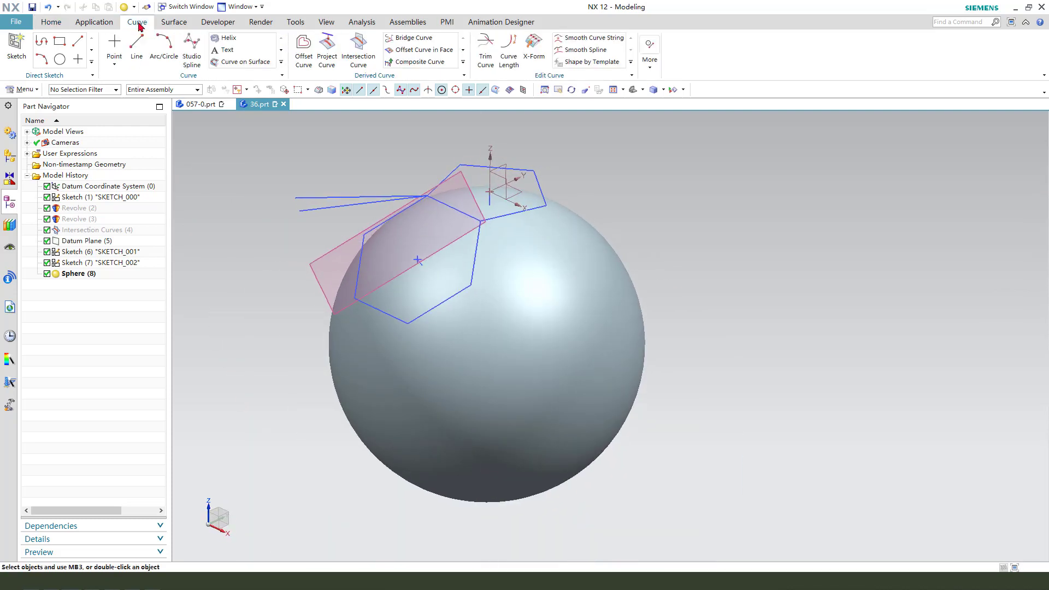
pyautogui.click(328, 53)
pyautogui.moveTo(675, 204); pyautogui.dragTo(513, 153, button='middle')
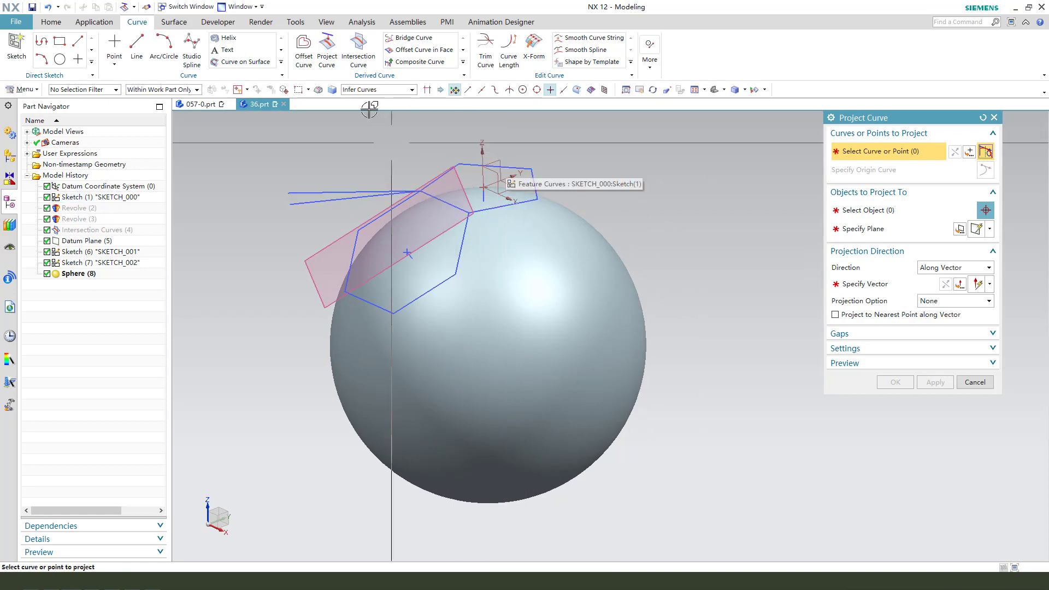
pyautogui.click(377, 90)
pyautogui.click(364, 104)
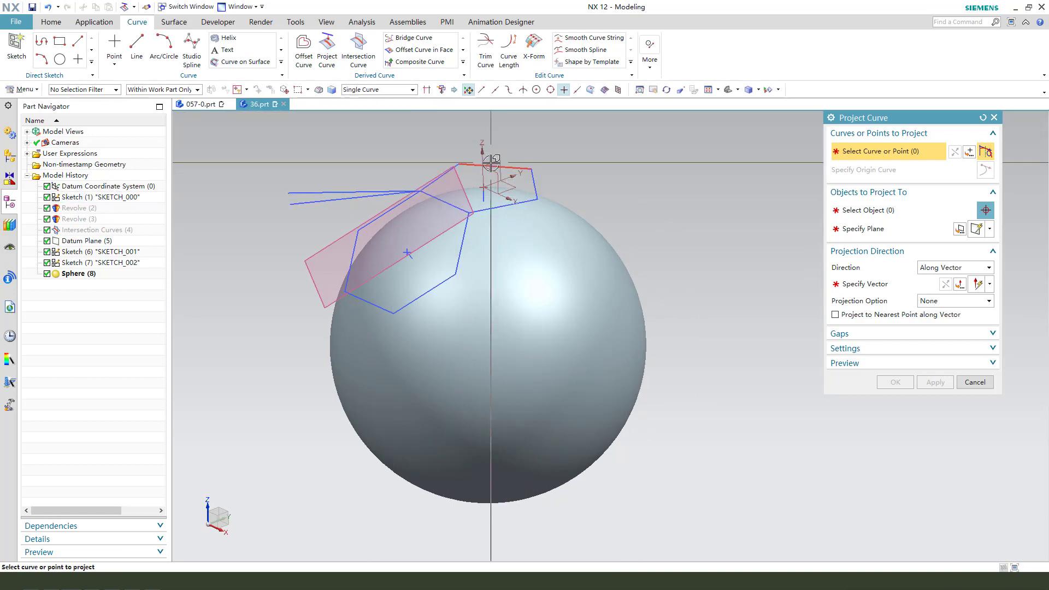
pyautogui.scroll(1, 490, 163)
pyautogui.click(529, 169)
pyautogui.click(547, 187)
pyautogui.click(520, 210)
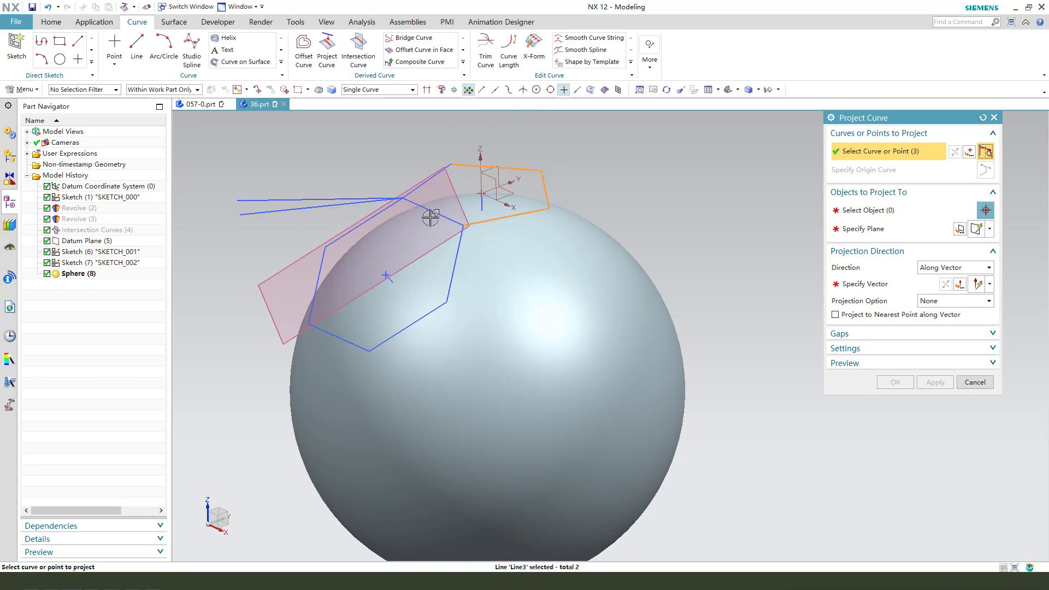
pyautogui.click(430, 217)
pyautogui.click(421, 193)
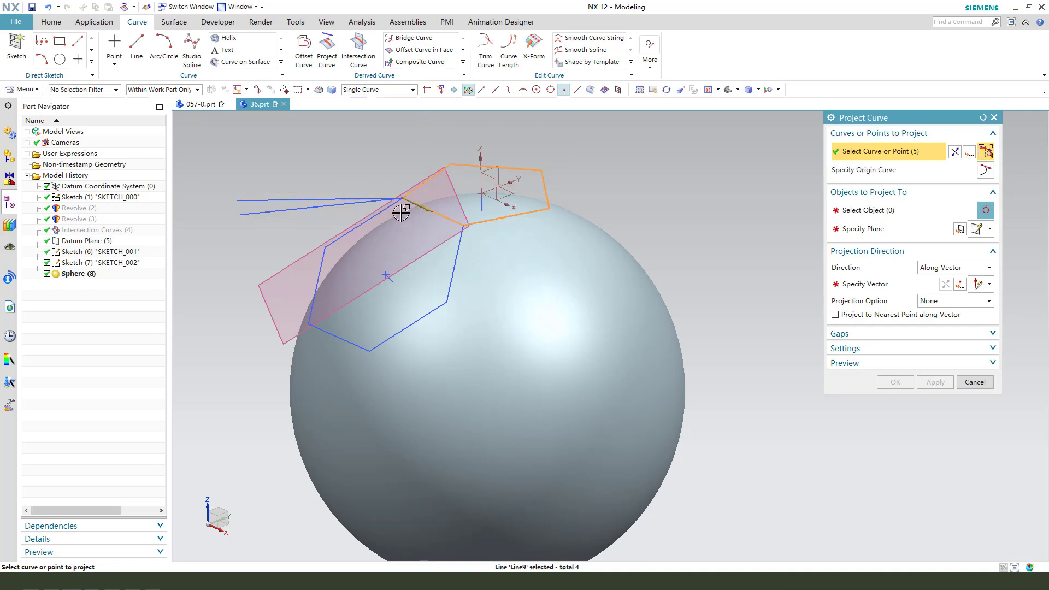
pyautogui.click(372, 221)
pyautogui.click(326, 265)
pyautogui.click(341, 341)
pyautogui.click(416, 325)
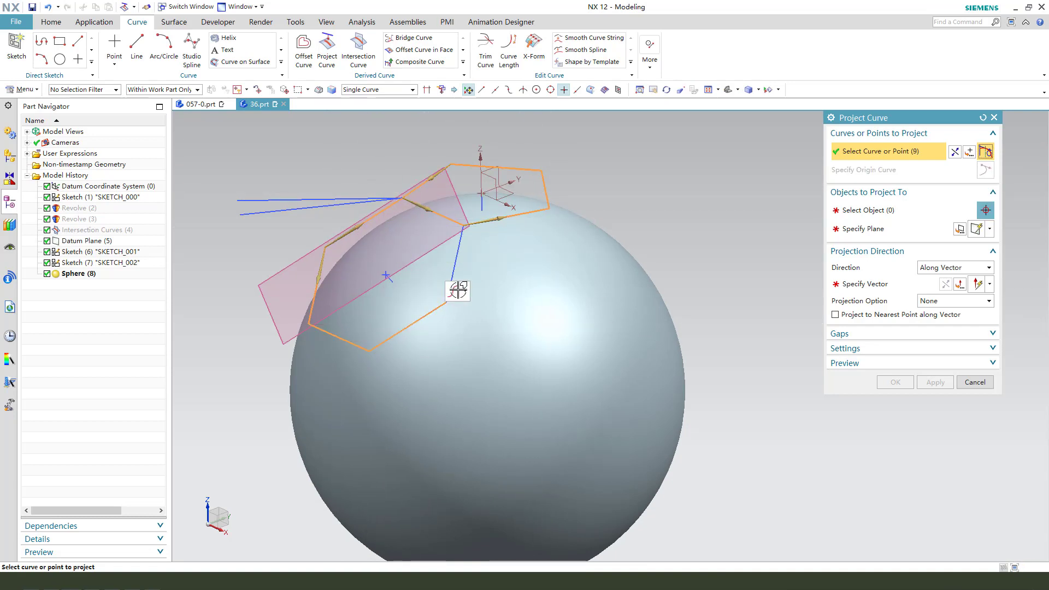
pyautogui.click(458, 290)
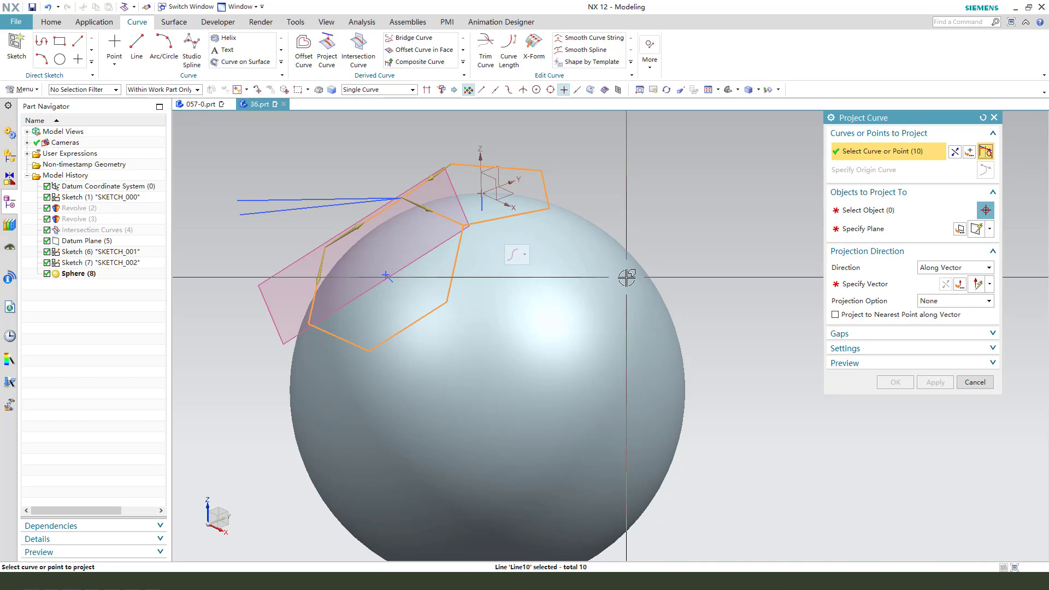
# Project the selected curves onto the sphere's face along the face normal.
pyautogui.click(864, 211)
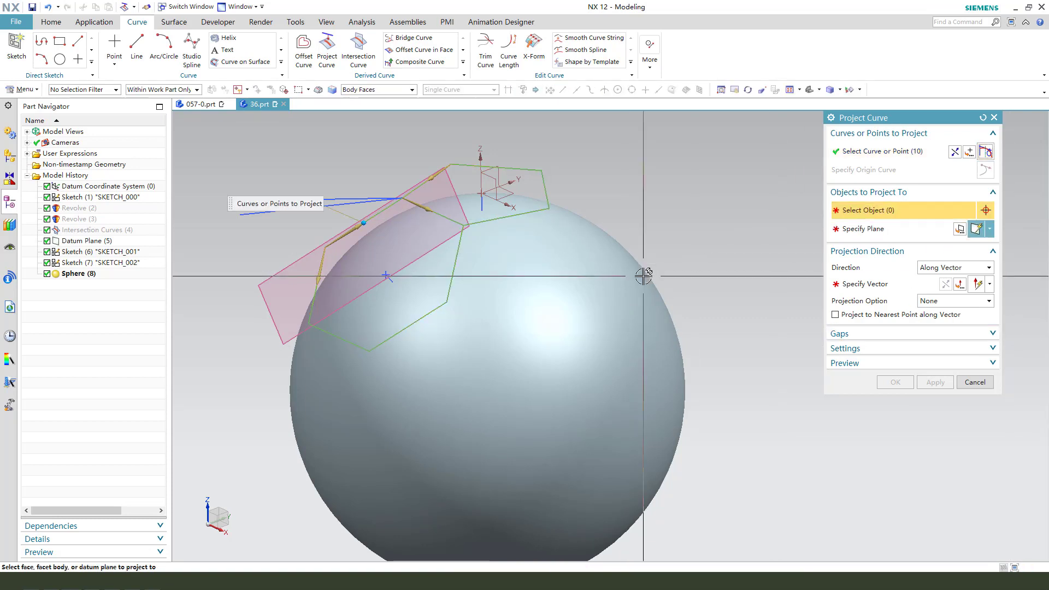
pyautogui.moveTo(643, 276); pyautogui.dragTo(646, 263, button='middle')
pyautogui.click(601, 272)
pyautogui.scroll(-3, 600, 279)
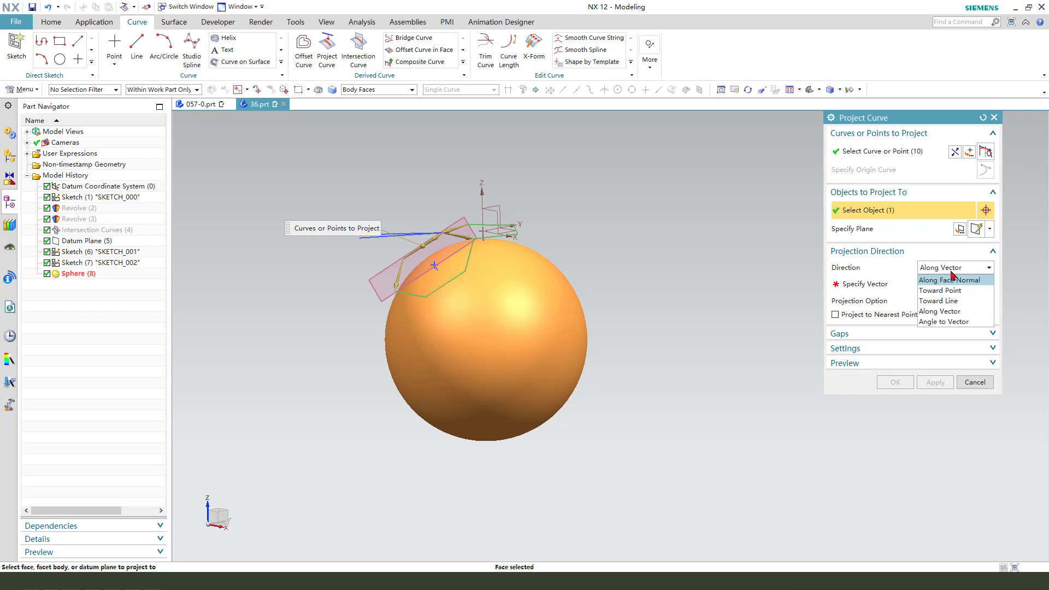
pyautogui.click(965, 281)
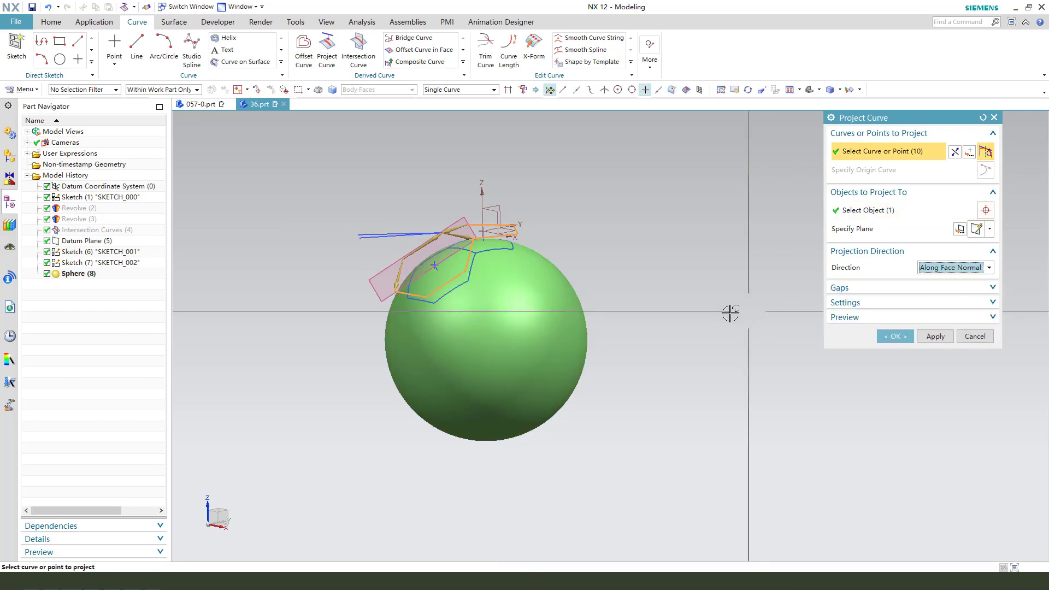
pyautogui.click(897, 335)
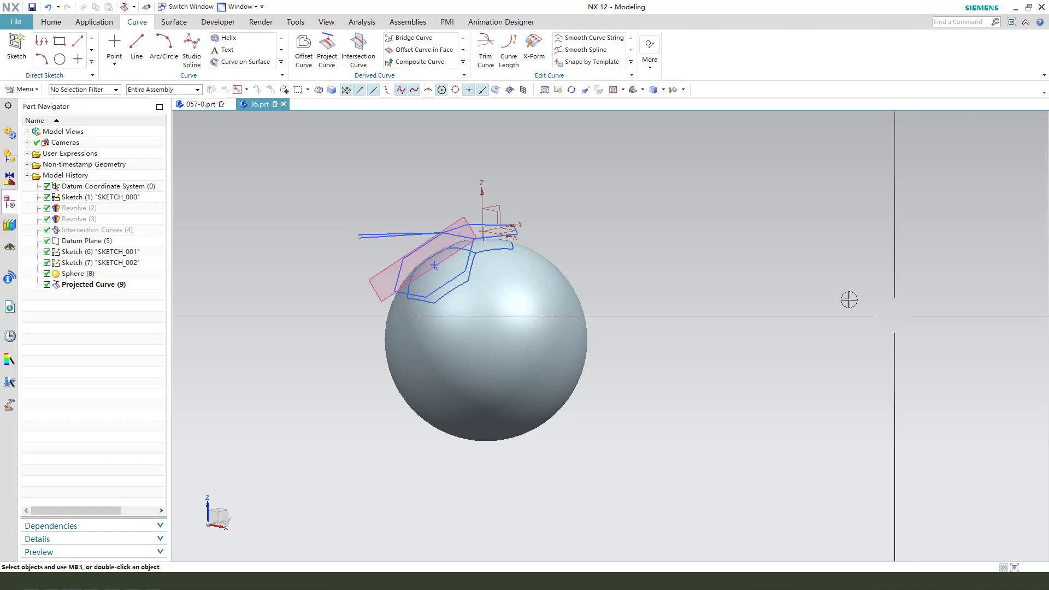
# Hide the datum plane, intersection curves and the first and hexagon sketches, keeping the projected curves visible.
pyautogui.scroll(4, 577, 233)
pyautogui.click(584, 231)
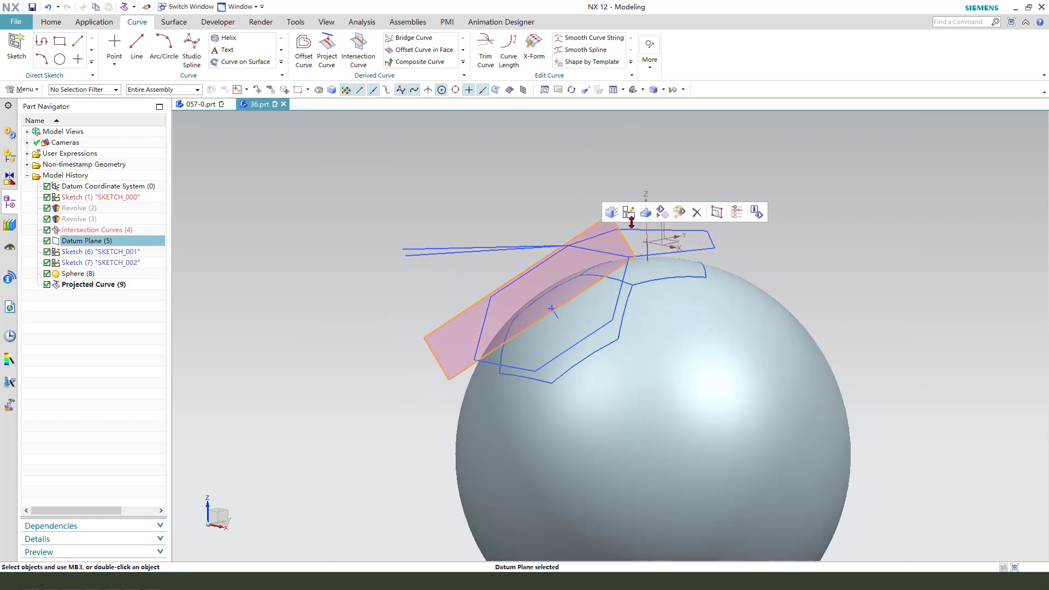
pyautogui.click(630, 231)
pyautogui.scroll(-3, 388, 183)
pyautogui.scroll(3, 448, 195)
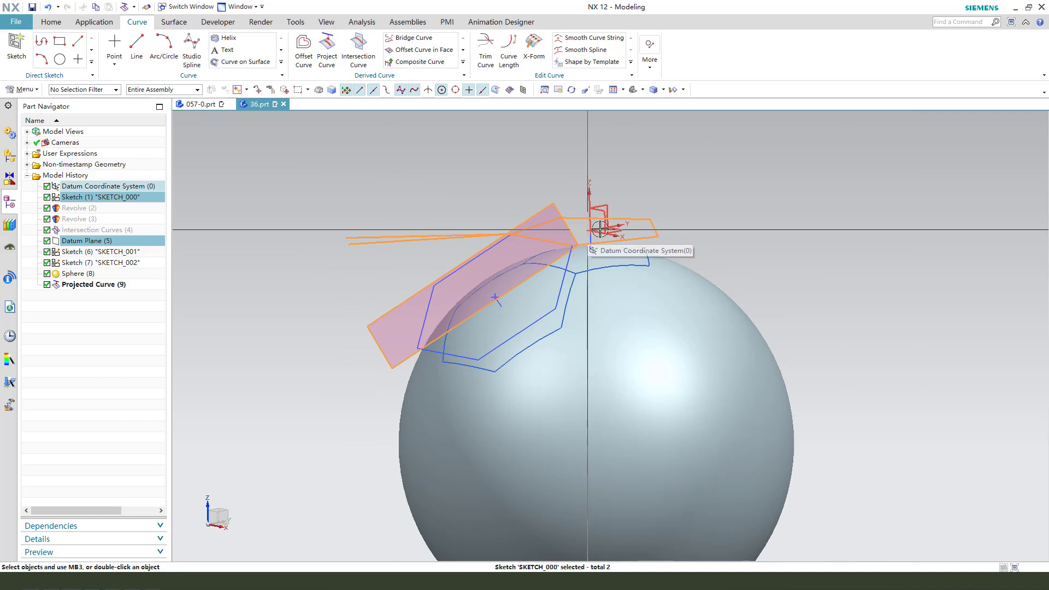
pyautogui.hotkey('ctrl', 'b')
pyautogui.scroll(-2, 436, 211)
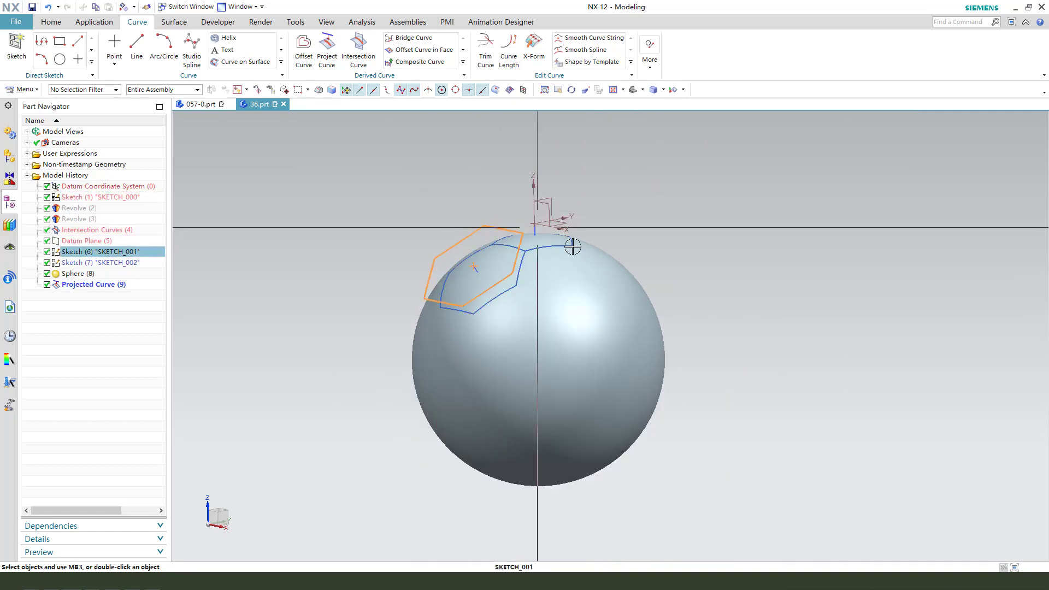
pyautogui.hotkey('ctrl', 'b')
pyautogui.moveTo(573, 247)
pyautogui.mouseDown(button='middle')
pyautogui.moveTo(565, 294)
pyautogui.moveTo(555, 286)
pyautogui.moveTo(569, 288)
pyautogui.mouseUp(button='middle')
pyautogui.scroll(1, 564, 294)
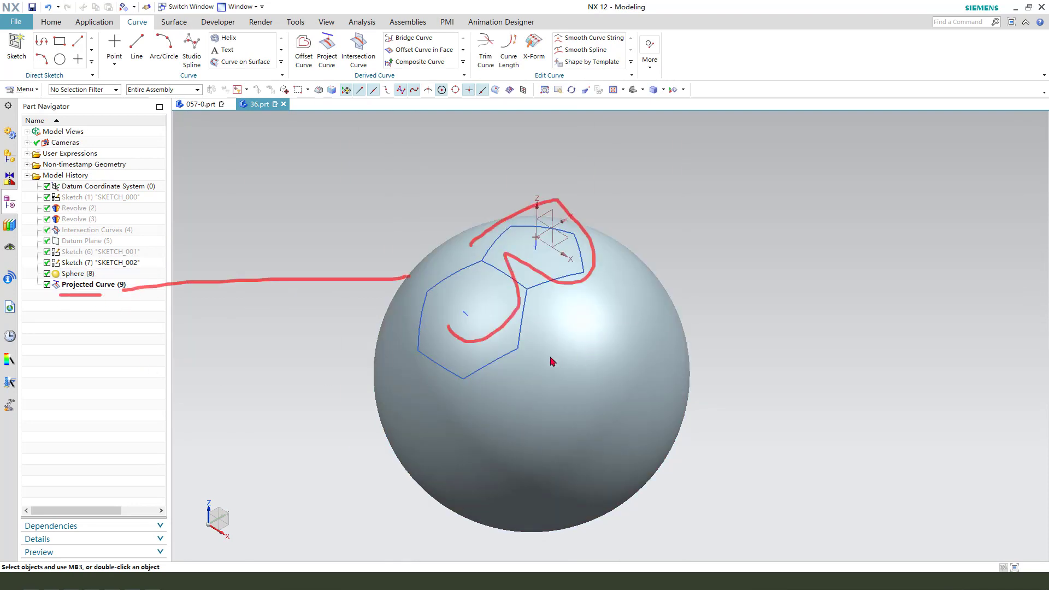
pyautogui.moveTo(552, 361)
pyautogui.mouseDown(button='middle')
pyautogui.moveTo(598, 311)
pyautogui.moveTo(629, 304)
pyautogui.mouseUp(button='middle')
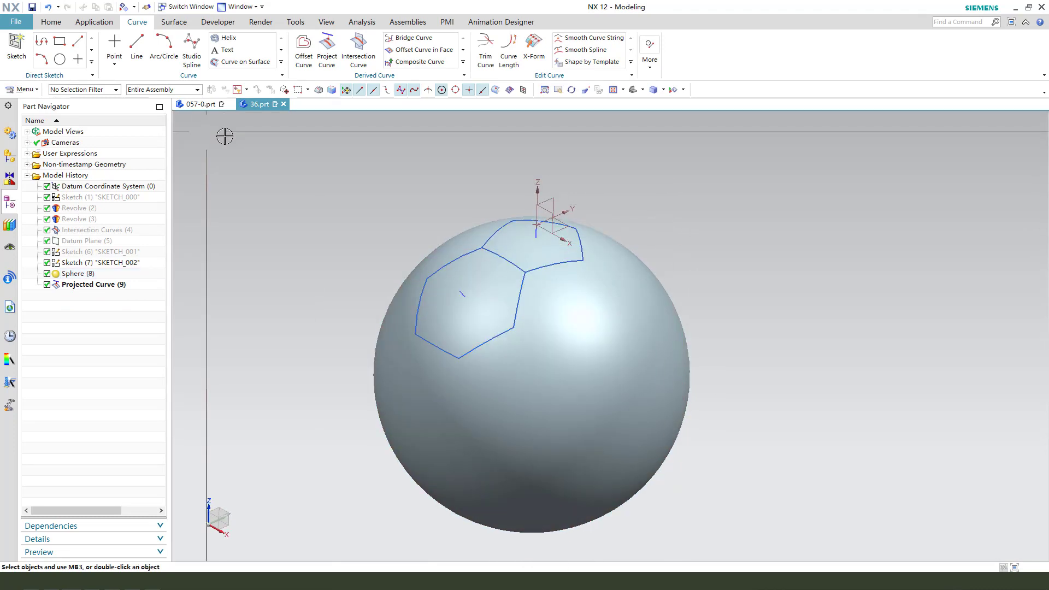
# Divide the sphere's face using the projected curves as dividing objects.
pyautogui.click(174, 21)
pyautogui.moveTo(674, 191); pyautogui.dragTo(639, 244, button='middle')
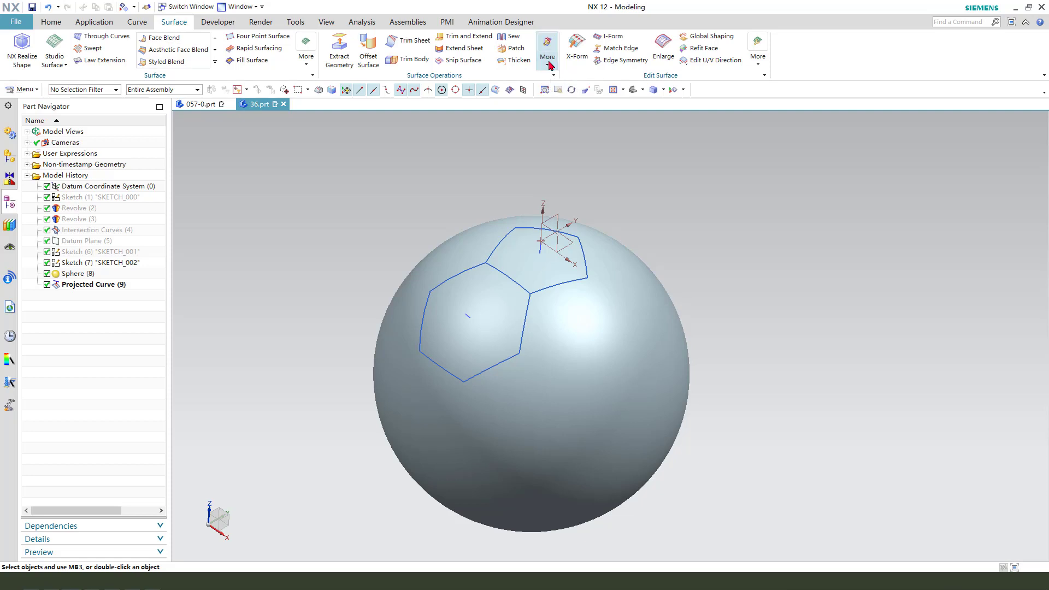
pyautogui.click(548, 61)
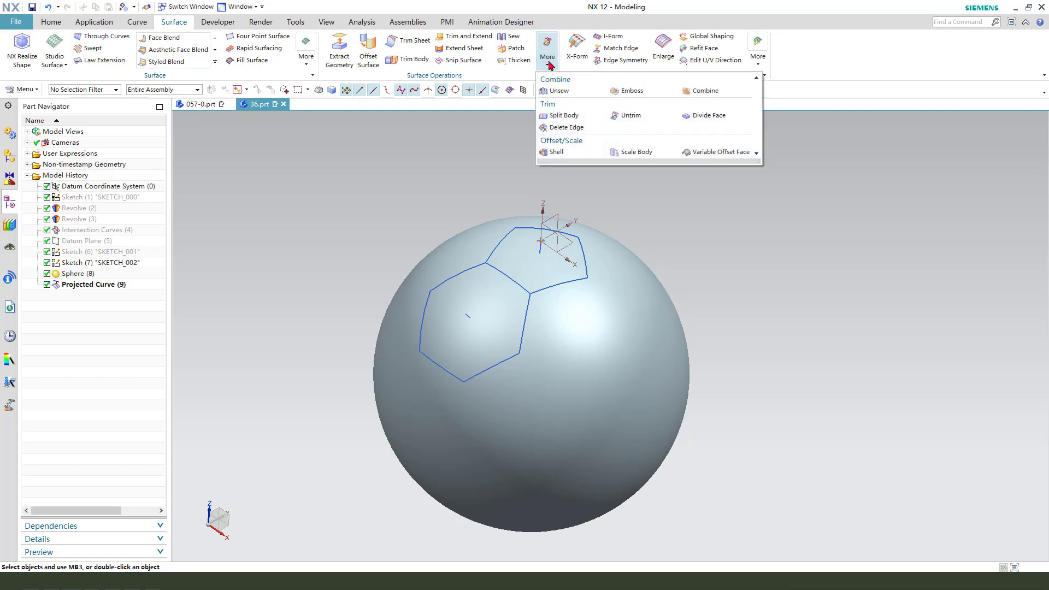
pyautogui.click(721, 116)
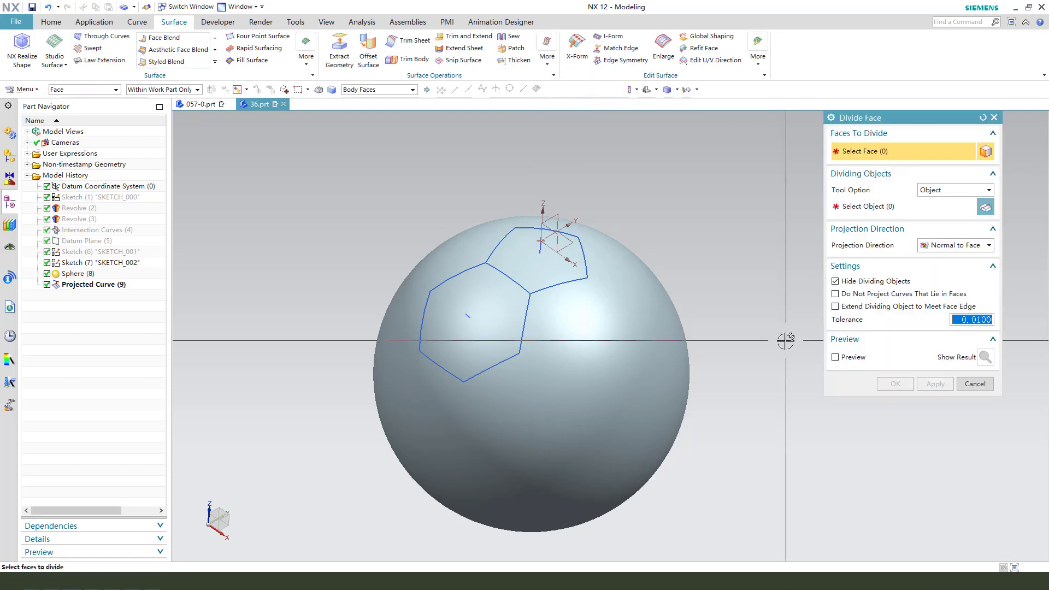
pyautogui.moveTo(787, 342); pyautogui.dragTo(626, 290, button='middle')
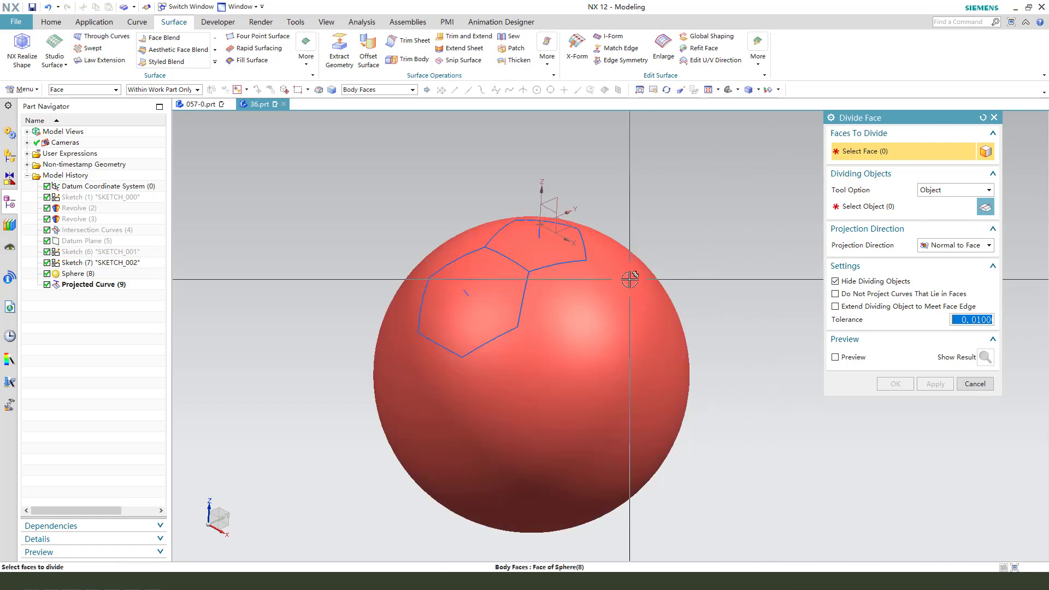
pyautogui.click(378, 89)
pyautogui.click(372, 101)
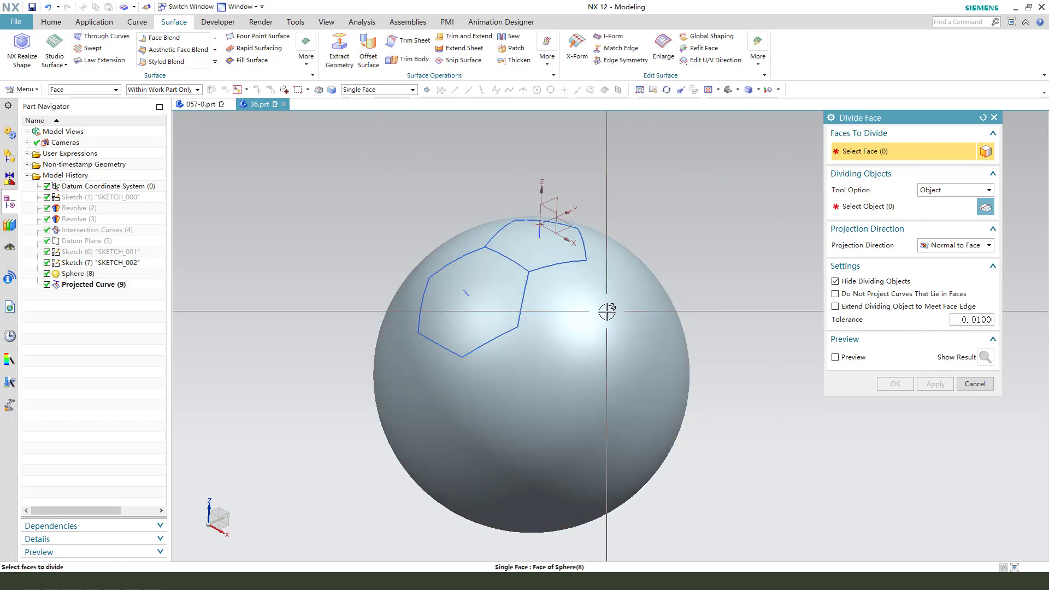
pyautogui.click(604, 304)
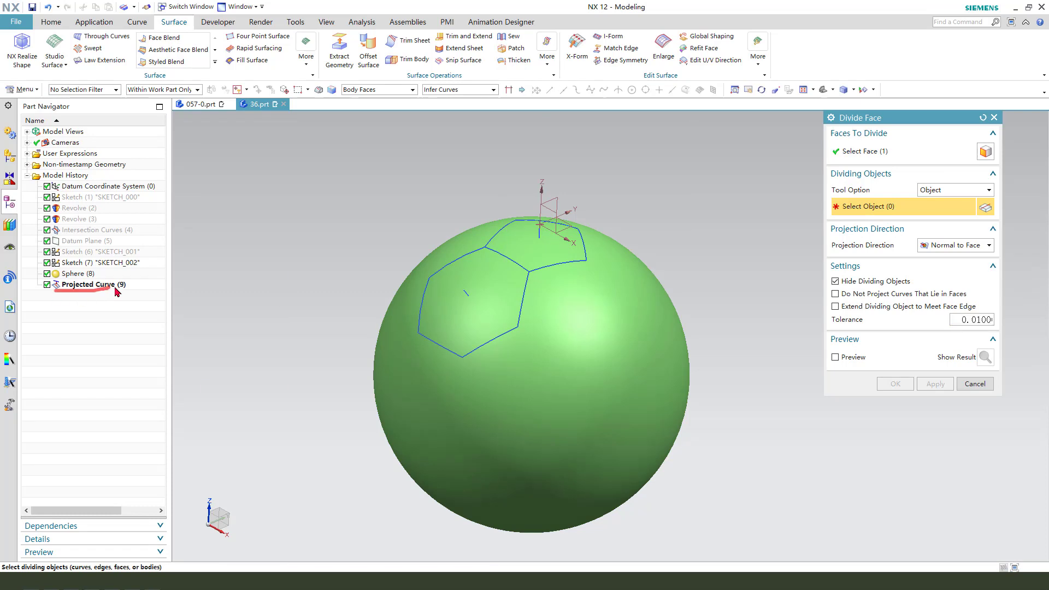
pyautogui.moveTo(118, 291); pyautogui.dragTo(869, 231)
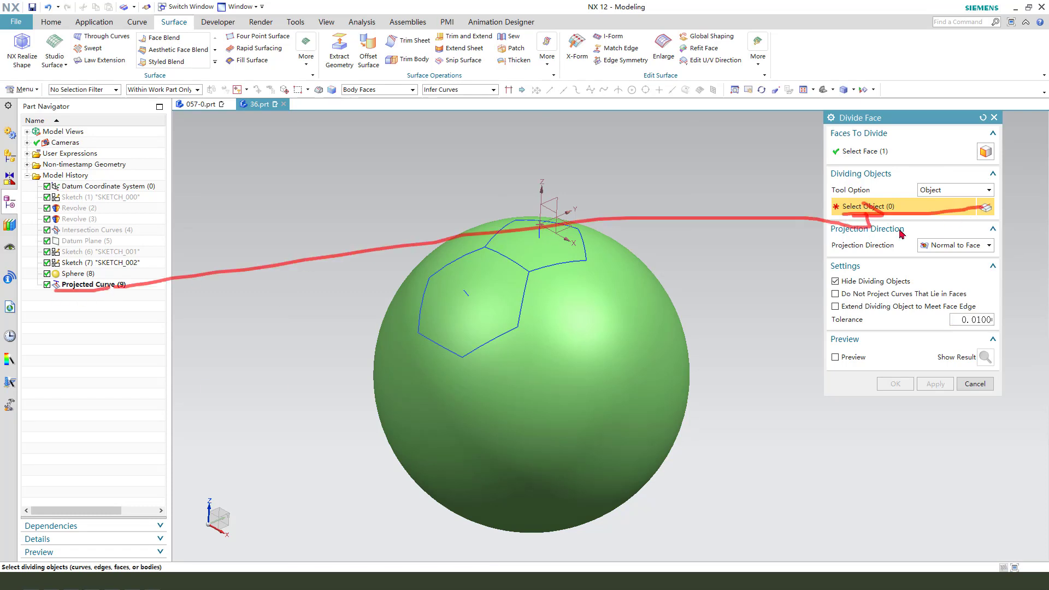
pyautogui.click(82, 285)
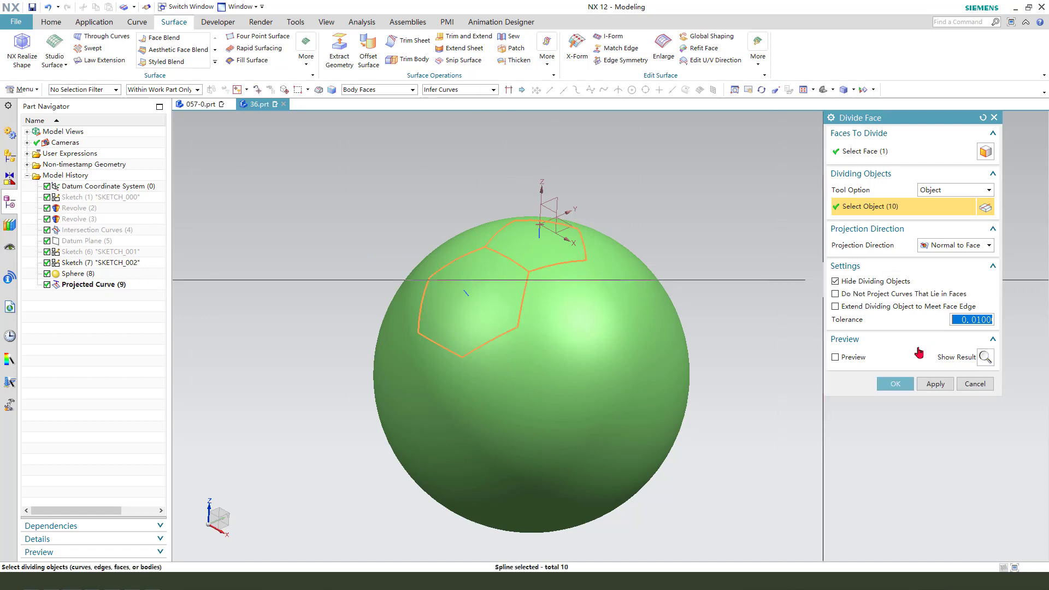
pyautogui.click(896, 384)
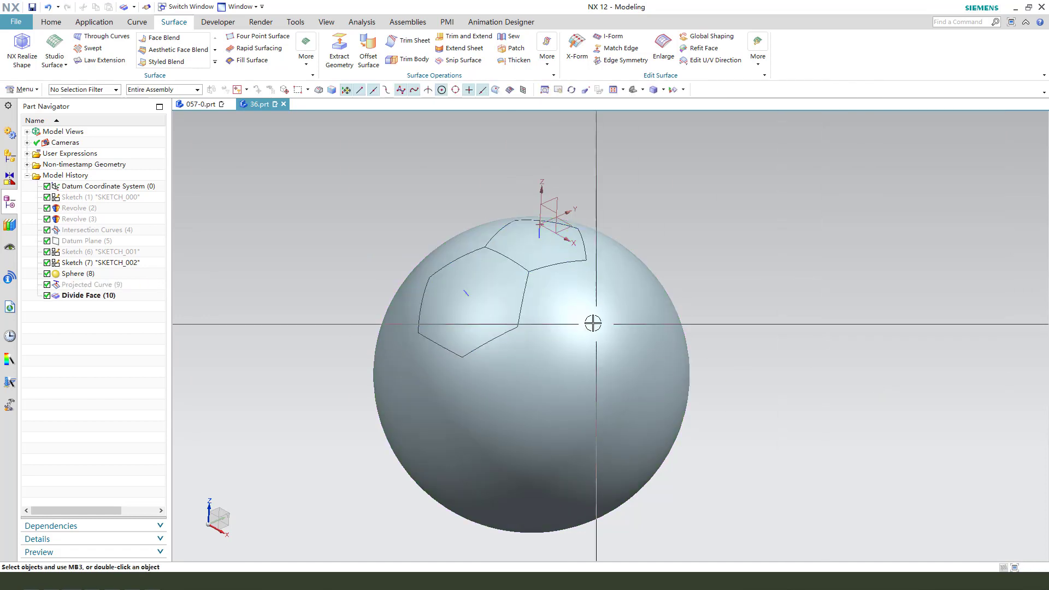
# Thicken the pentagon face on the sphere by 4 mm and preview the result.
pyautogui.scroll(2, 569, 253)
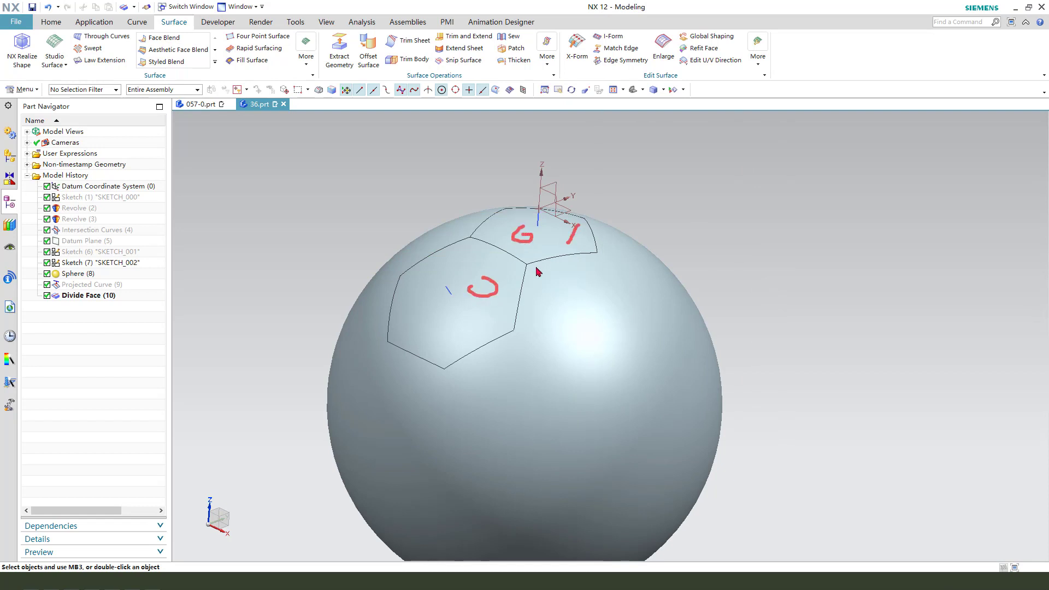
pyautogui.moveTo(613, 228); pyautogui.dragTo(625, 235, button='middle')
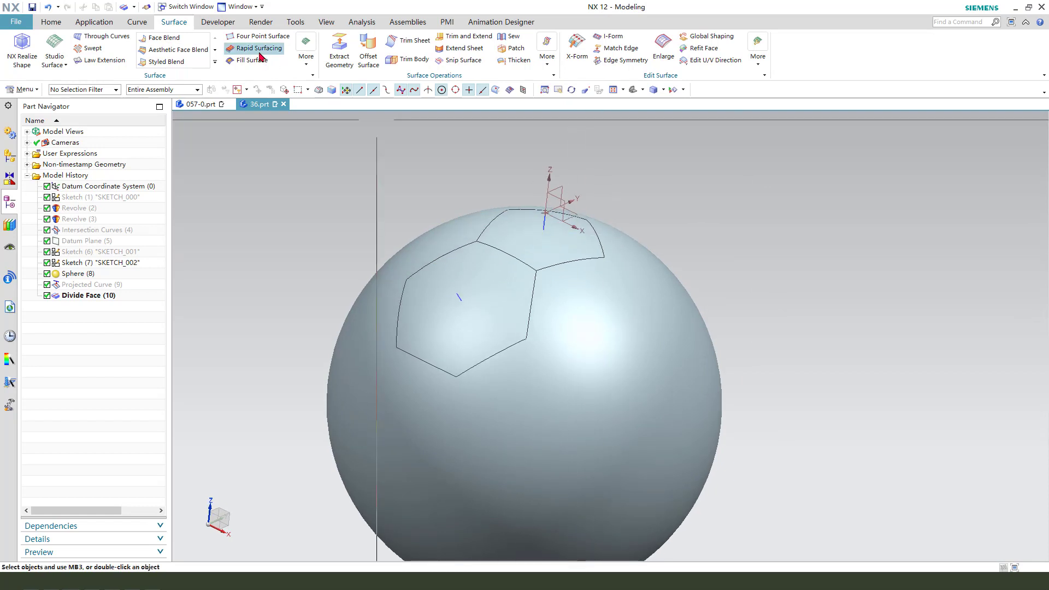
pyautogui.click(515, 61)
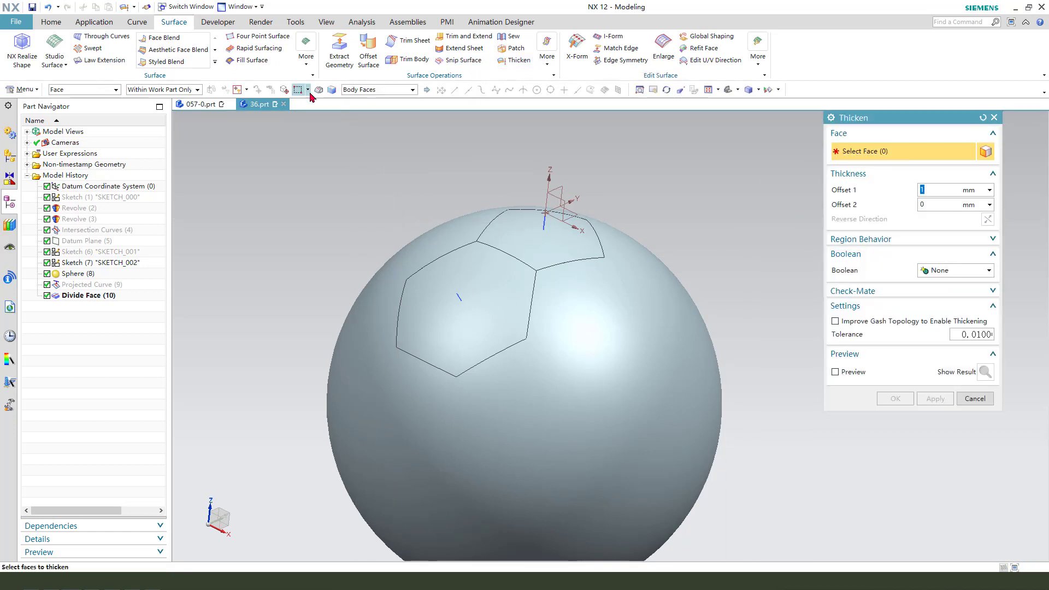
pyautogui.click(518, 221)
pyautogui.keyDown('shift'); pyautogui.click(540, 244); pyautogui.keyUp('shift')
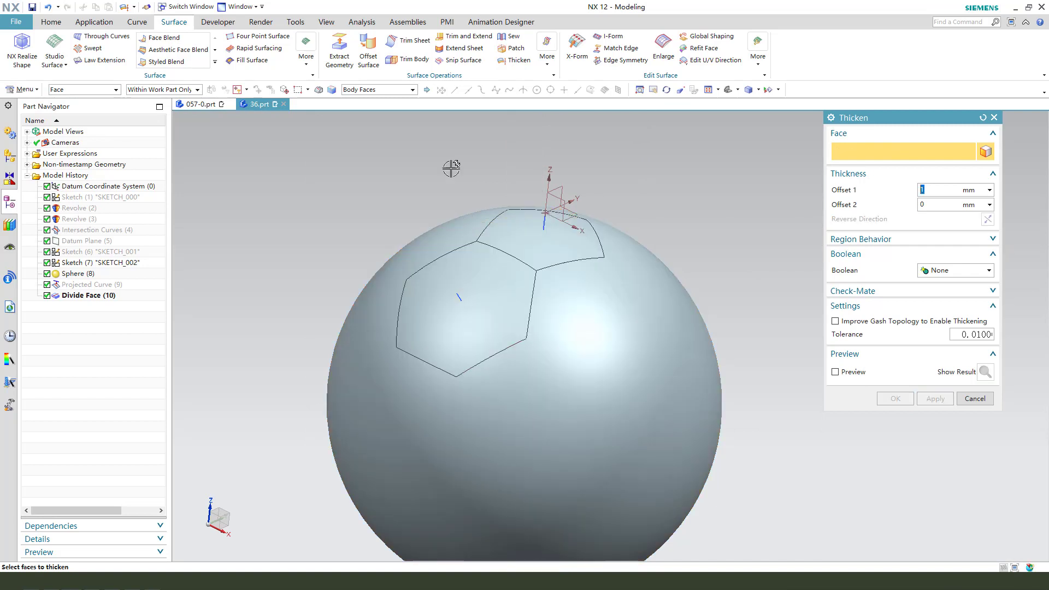
pyautogui.click(361, 91)
pyautogui.click(368, 103)
pyautogui.click(527, 229)
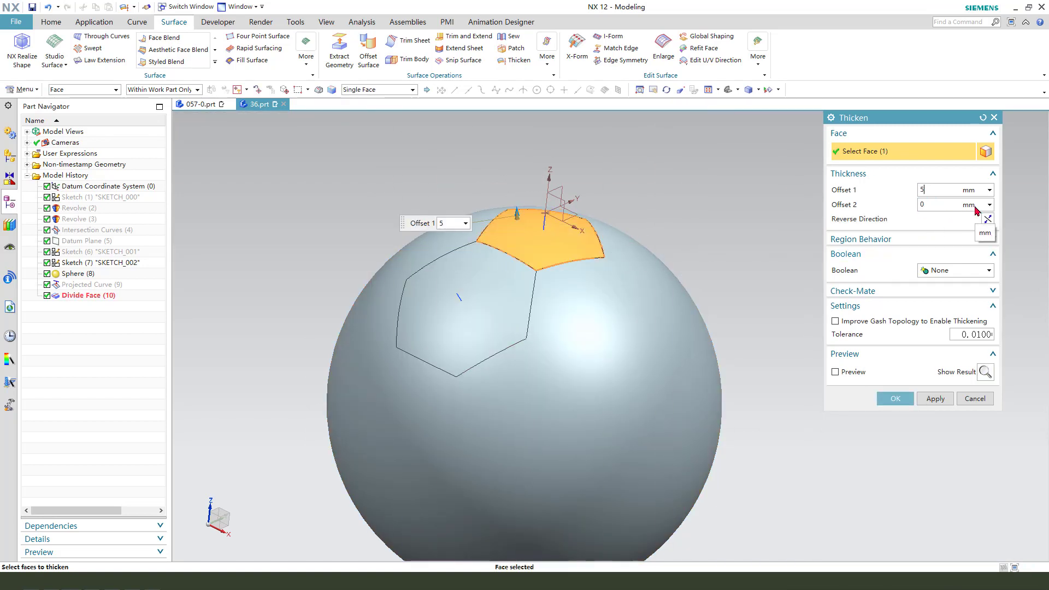
pyautogui.press('Return')
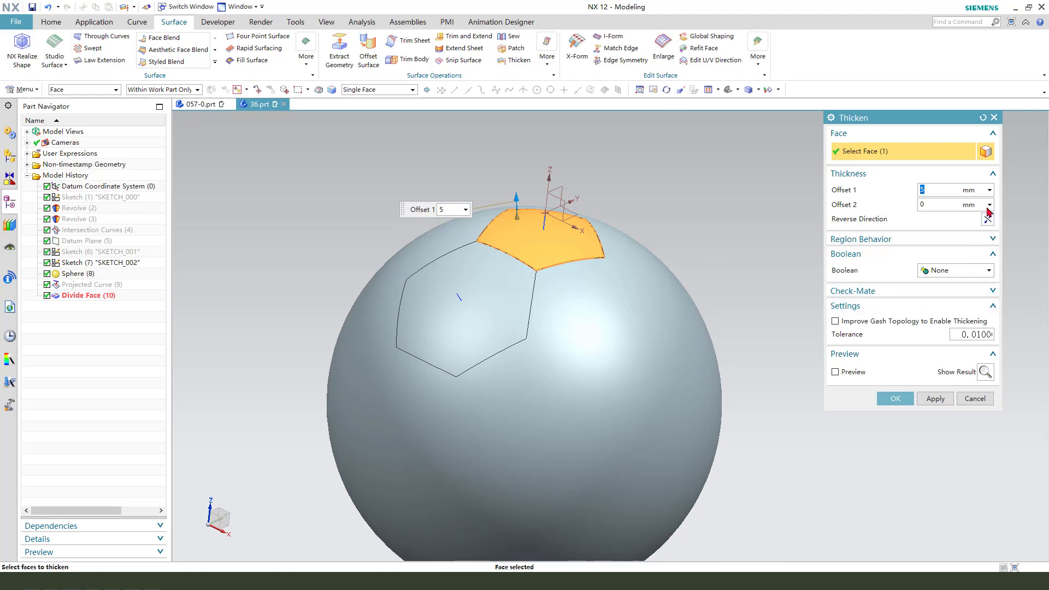
pyautogui.click(985, 371)
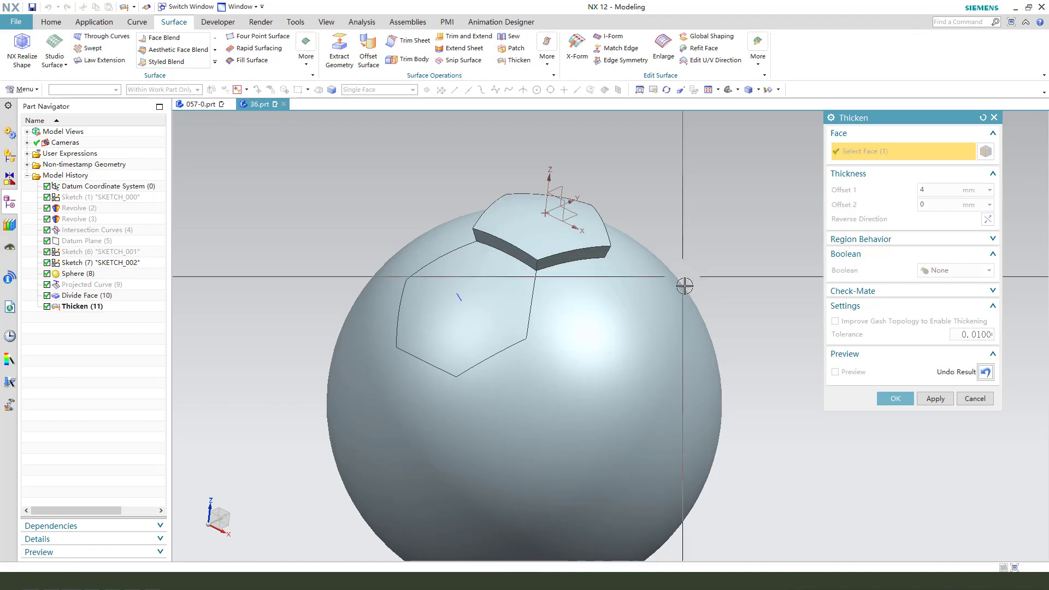
pyautogui.moveTo(681, 285)
pyautogui.mouseDown(button='middle')
pyautogui.moveTo(678, 276)
pyautogui.moveTo(682, 298)
pyautogui.mouseUp(button='middle')
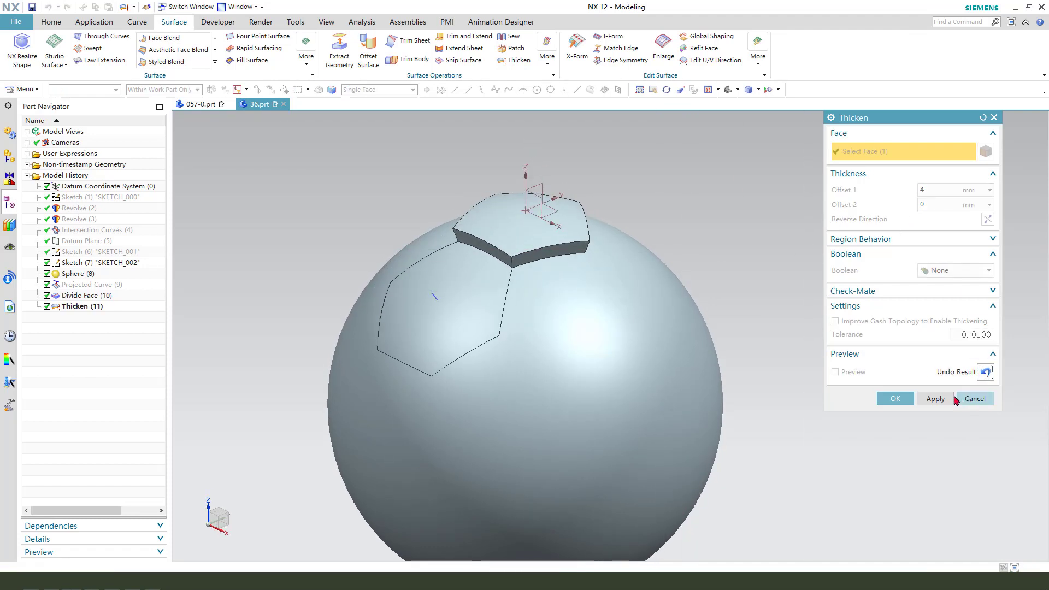
# Thicken the adjacent hexagon face by 4 mm as well.
pyautogui.click(437, 306)
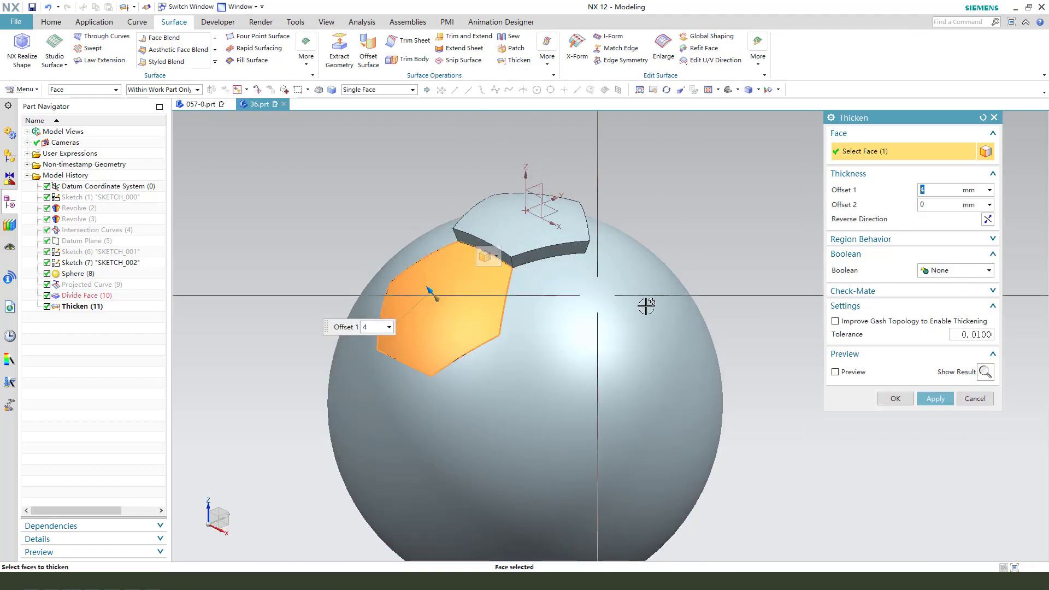
pyautogui.click(895, 399)
pyautogui.moveTo(533, 339); pyautogui.dragTo(541, 268, button='middle')
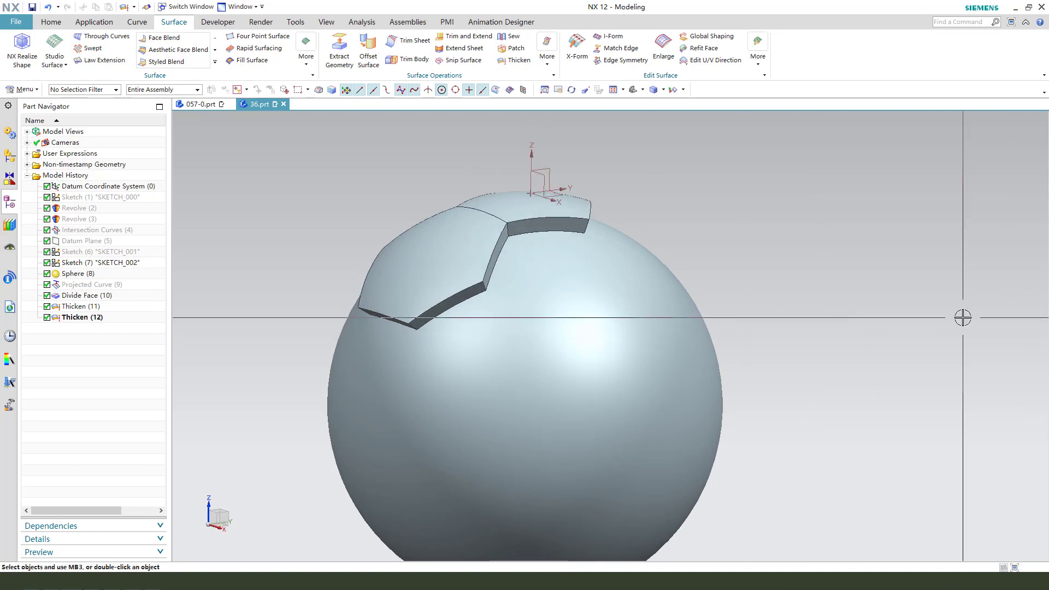
# Hide the sphere body so only the two thickened panels remain visible.
pyautogui.hotkey('ctrl', 'b')
pyautogui.click(615, 318)
pyautogui.middleClick(617, 290)
pyautogui.moveTo(618, 264); pyautogui.dragTo(600, 281, button='middle')
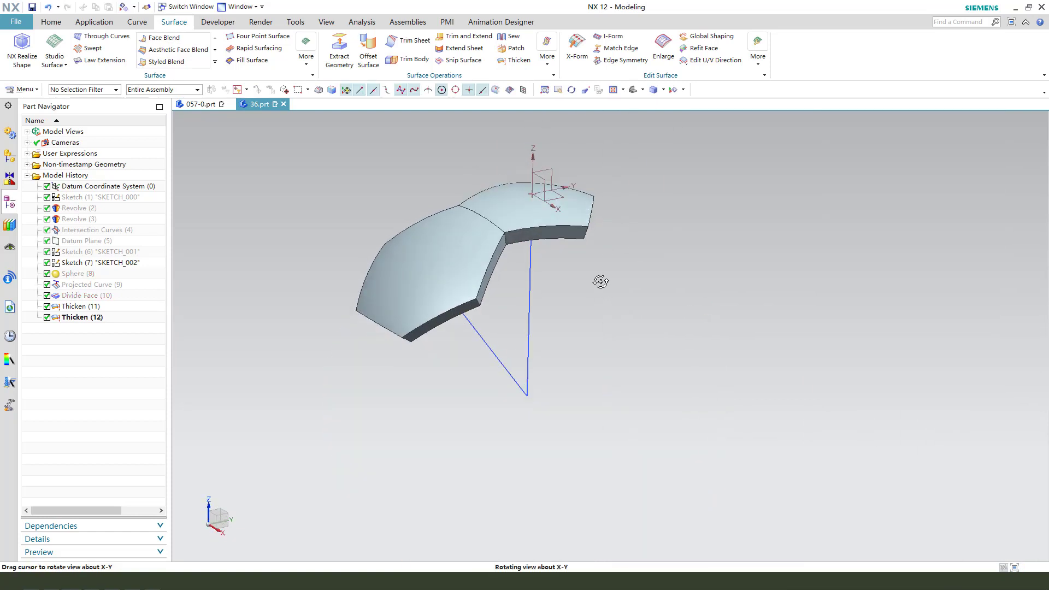
# Start an Edge Blend with a 2 mm radius on the shared top edge between the two panels.
pyautogui.click(51, 22)
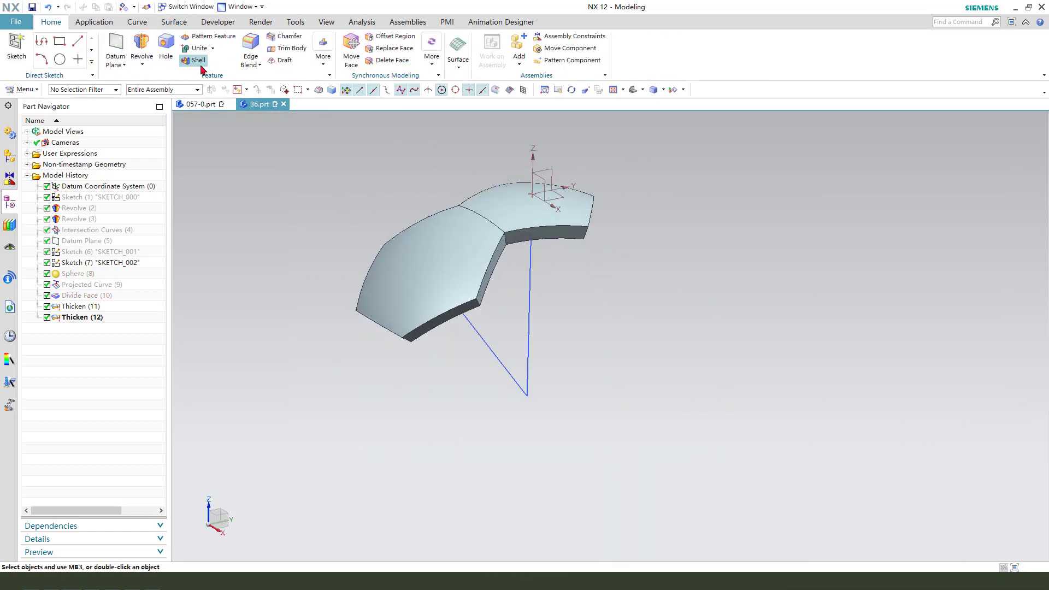
pyautogui.click(472, 217)
pyautogui.click(462, 212)
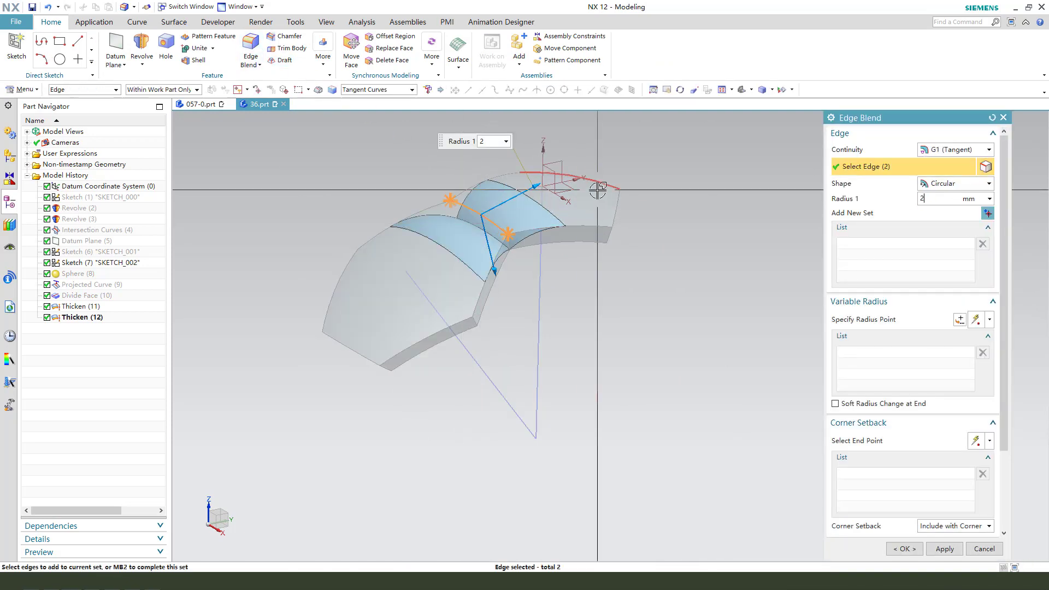
pyautogui.press('Return')
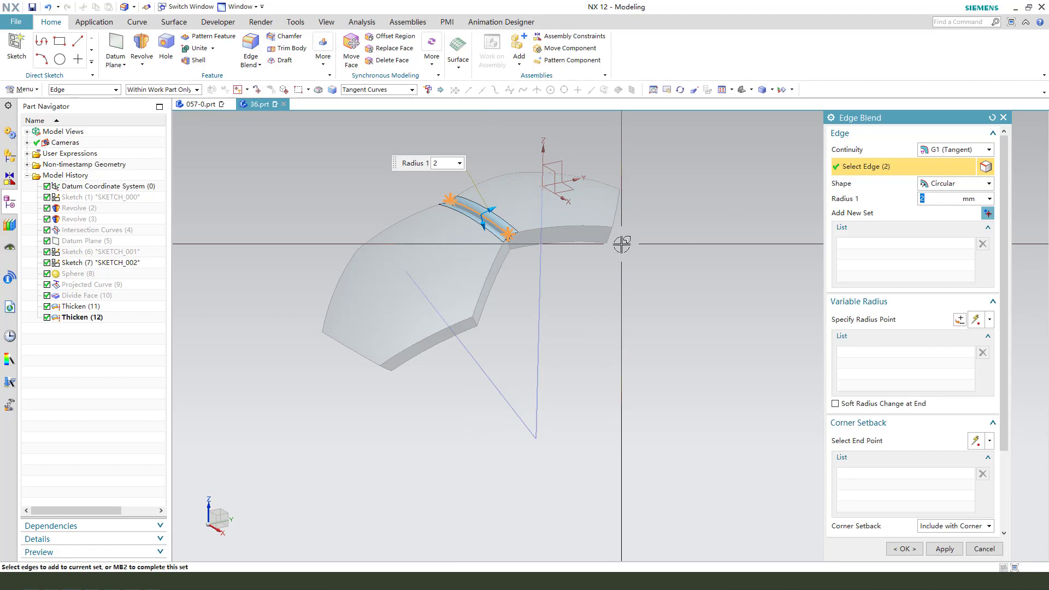
# Add the remaining top outer edges of both panels to the 2 mm blend and confirm it.
pyautogui.click(581, 224)
pyautogui.click(617, 205)
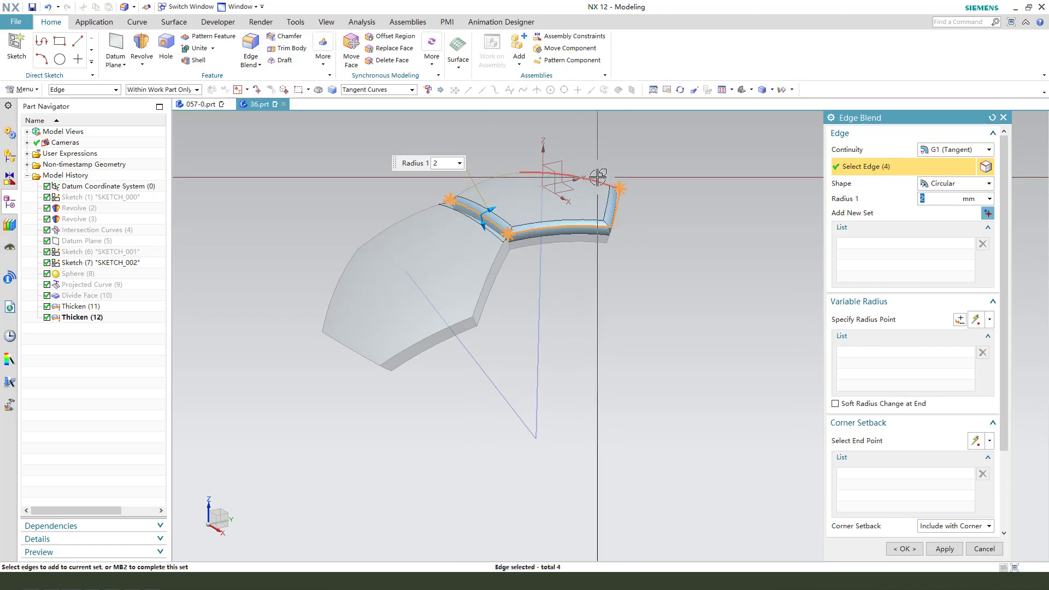
pyautogui.click(598, 180)
pyautogui.moveTo(529, 195); pyautogui.dragTo(520, 239, button='middle')
pyautogui.click(496, 174)
pyautogui.click(417, 227)
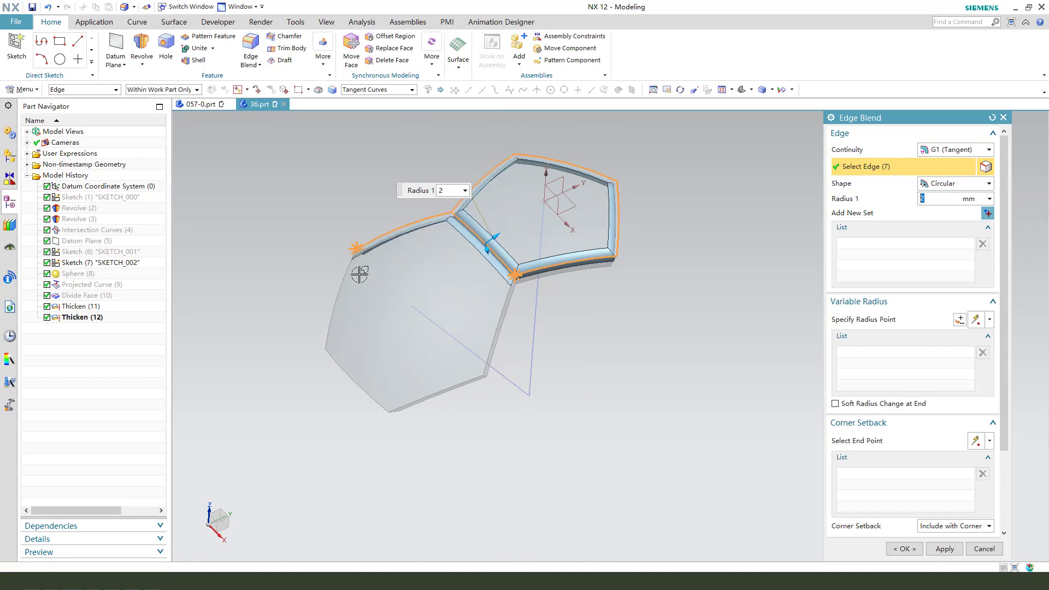
pyautogui.click(354, 271)
pyautogui.click(357, 377)
pyautogui.moveTo(466, 391); pyautogui.dragTo(459, 362, button='middle')
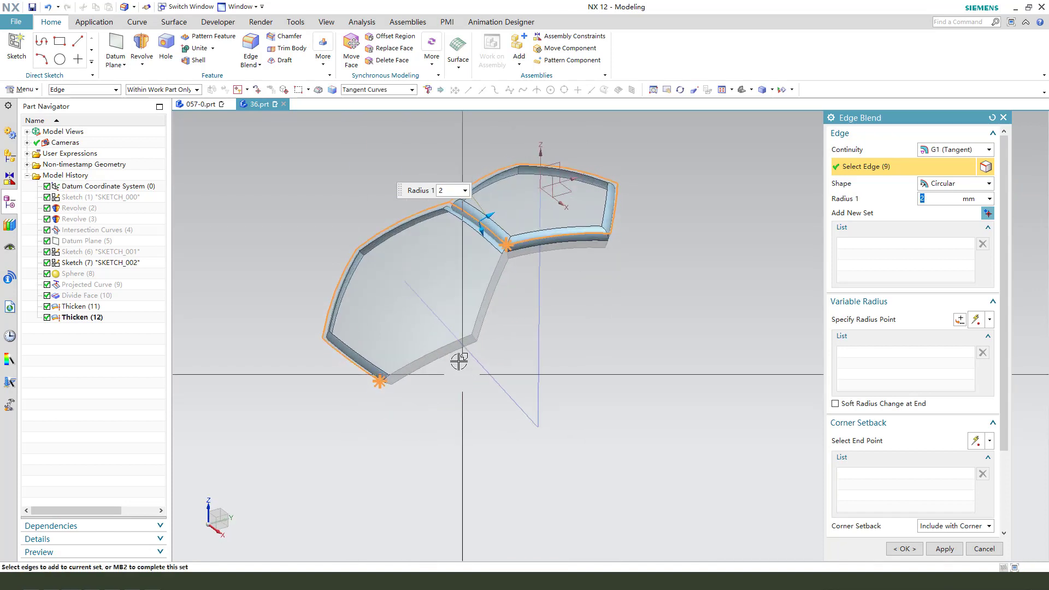
pyautogui.click(453, 348)
pyautogui.scroll(3, 468, 368)
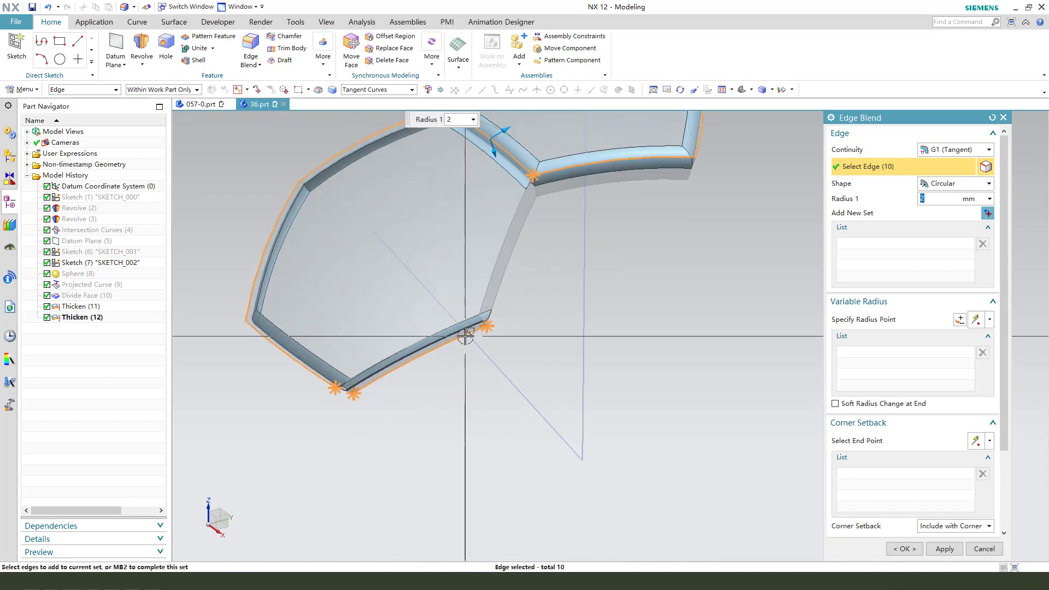
pyautogui.moveTo(456, 322); pyautogui.dragTo(620, 335, button='middle')
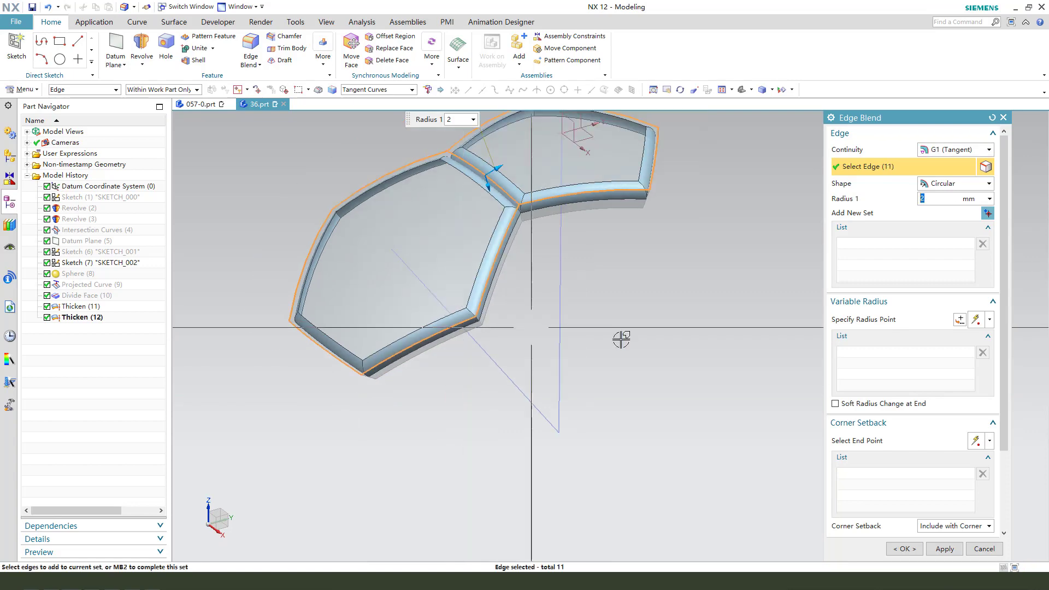
pyautogui.click(905, 549)
# Change the pentagon panel's display color to yellow.
pyautogui.moveTo(484, 283); pyautogui.dragTo(453, 304, button='middle')
pyautogui.scroll(-2, 450, 310)
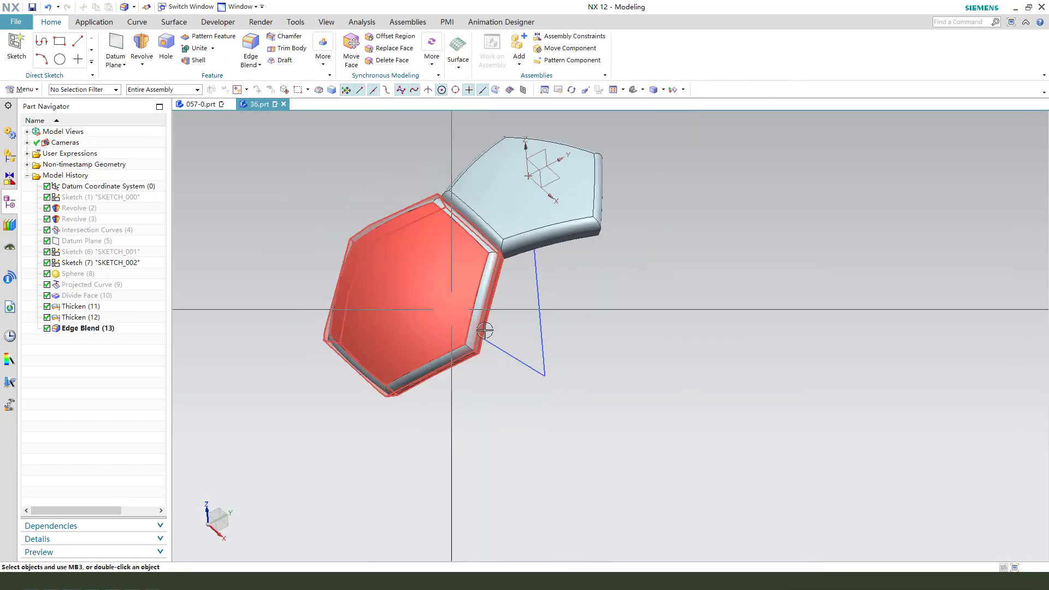
pyautogui.hotkey('ctrl', 'j')
pyautogui.click(538, 238)
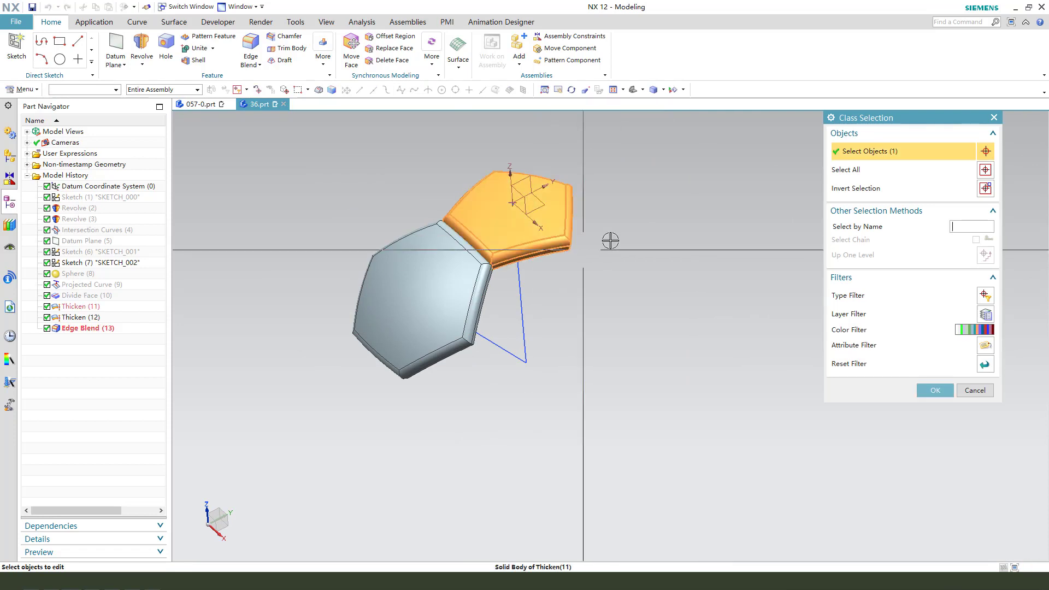
pyautogui.middleClick(634, 236)
pyautogui.click(968, 183)
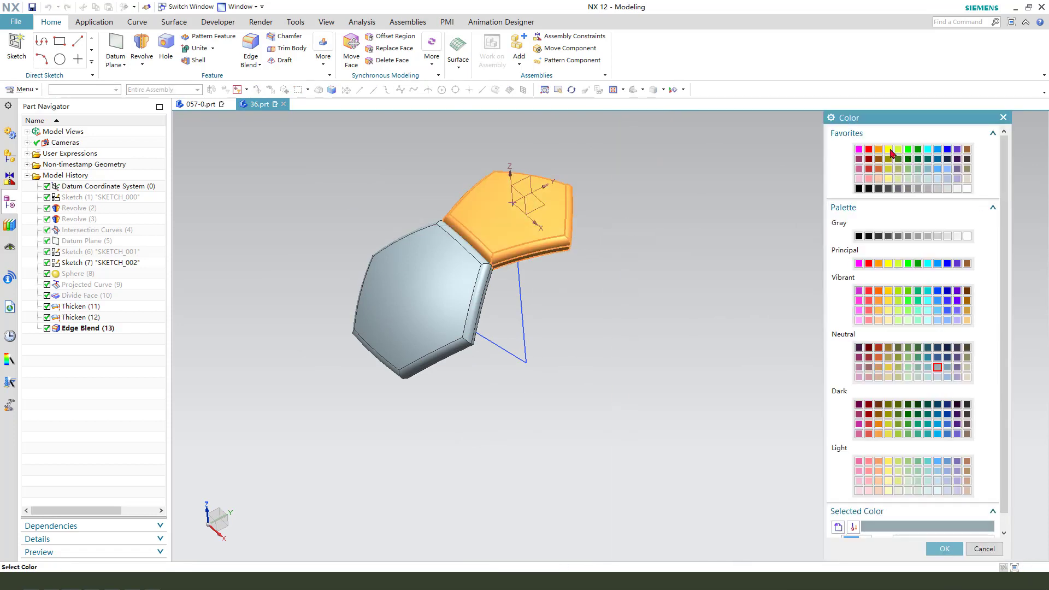
pyautogui.middleClick(752, 229)
pyautogui.middleClick(707, 286)
# Change the hexagon panel's display color to red.
pyautogui.hotkey('ctrl', 'j')
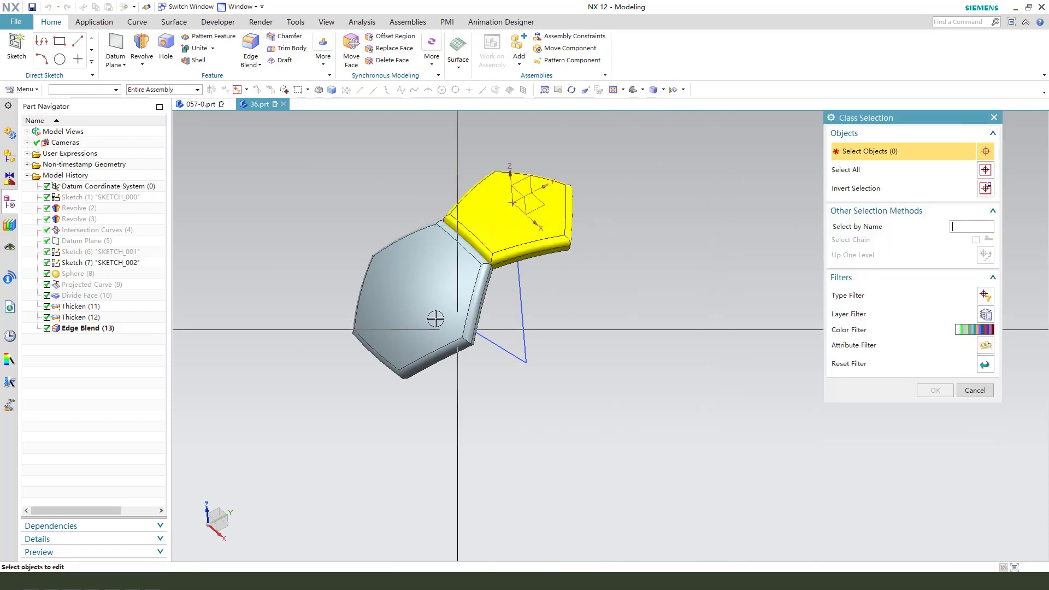
pyautogui.click(431, 316)
pyautogui.middleClick(540, 309)
pyautogui.click(968, 178)
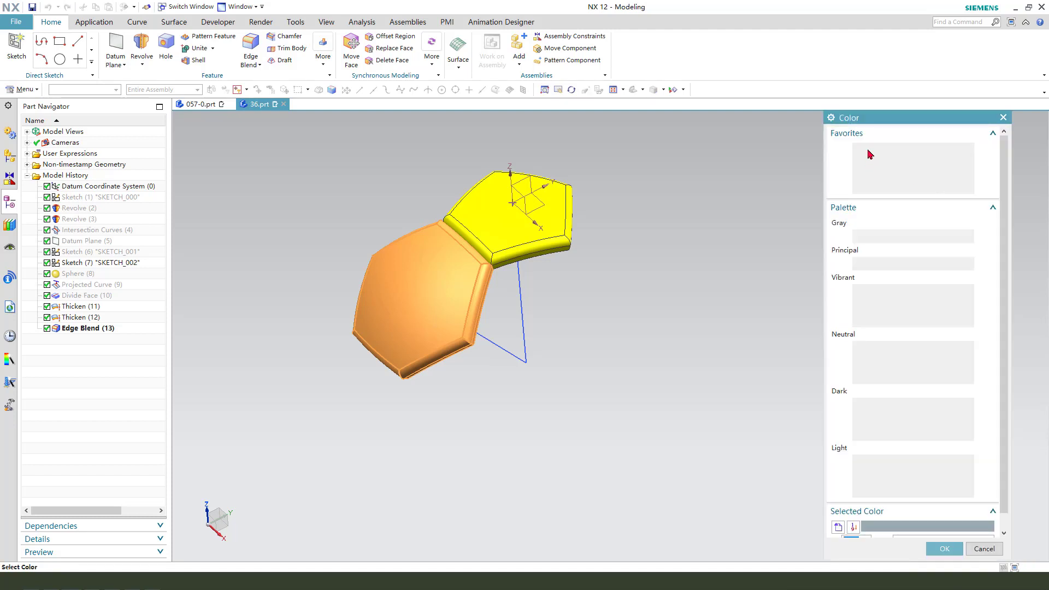
pyautogui.click(869, 159)
pyautogui.middleClick(627, 283)
pyautogui.middleClick(548, 321)
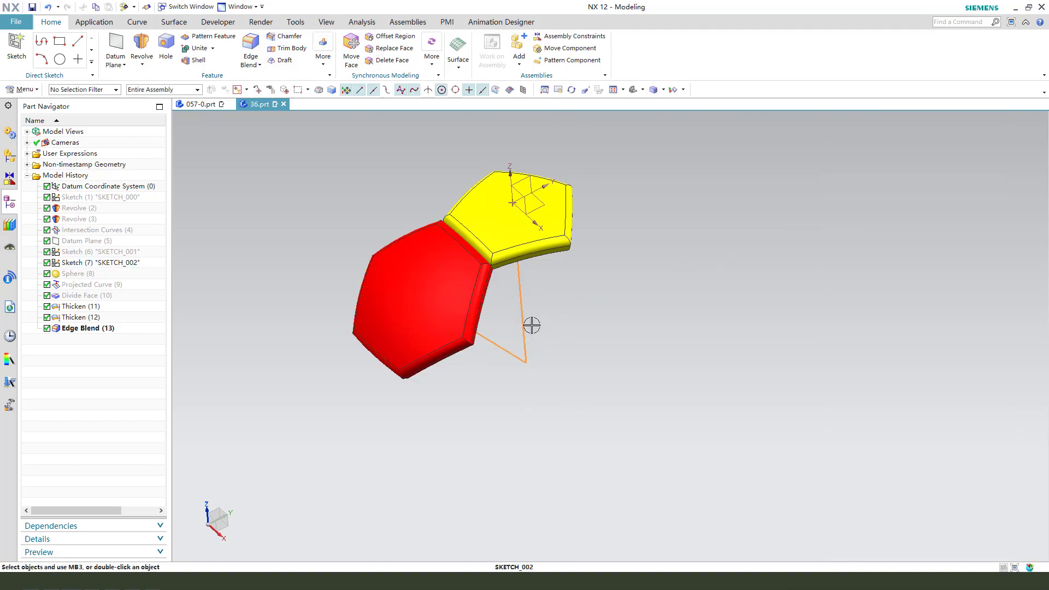
# Start Pattern Geometry on the red hexagon panel and set the layout to Circular.
pyautogui.moveTo(534, 323)
pyautogui.mouseDown(button='middle')
pyautogui.moveTo(649, 328)
pyautogui.moveTo(633, 323)
pyautogui.mouseUp(button='middle')
pyautogui.press('Escape')
pyautogui.scroll(-2, 426, 290)
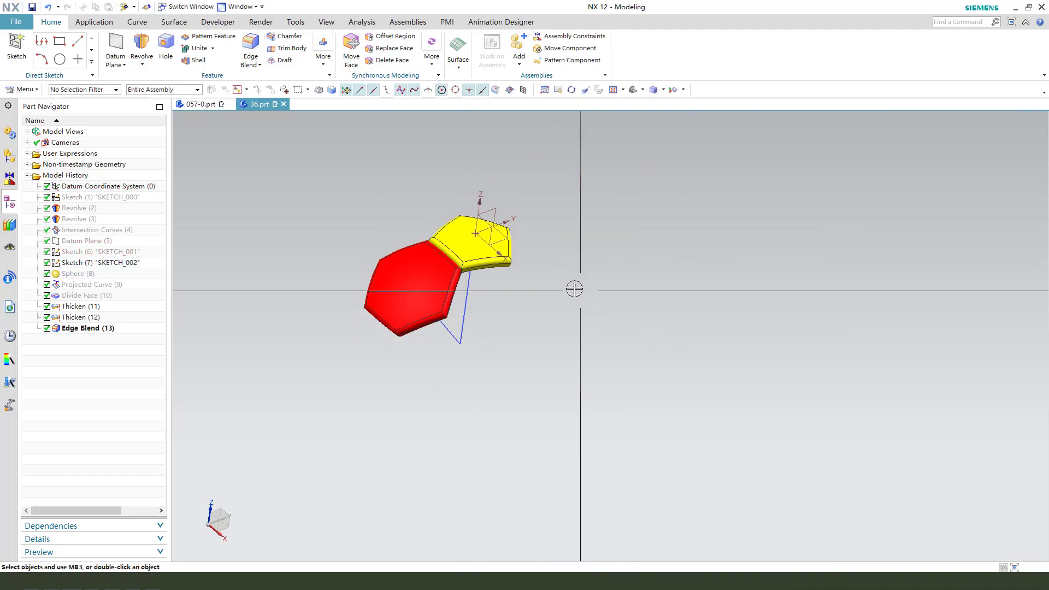
pyautogui.scroll(1, 578, 290)
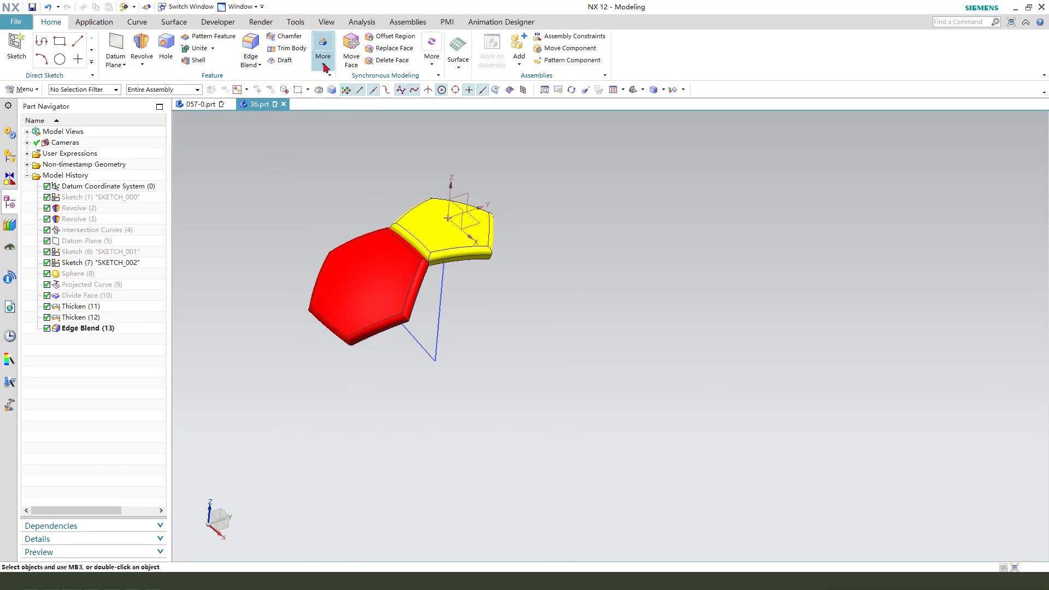
pyautogui.click(325, 66)
pyautogui.click(421, 95)
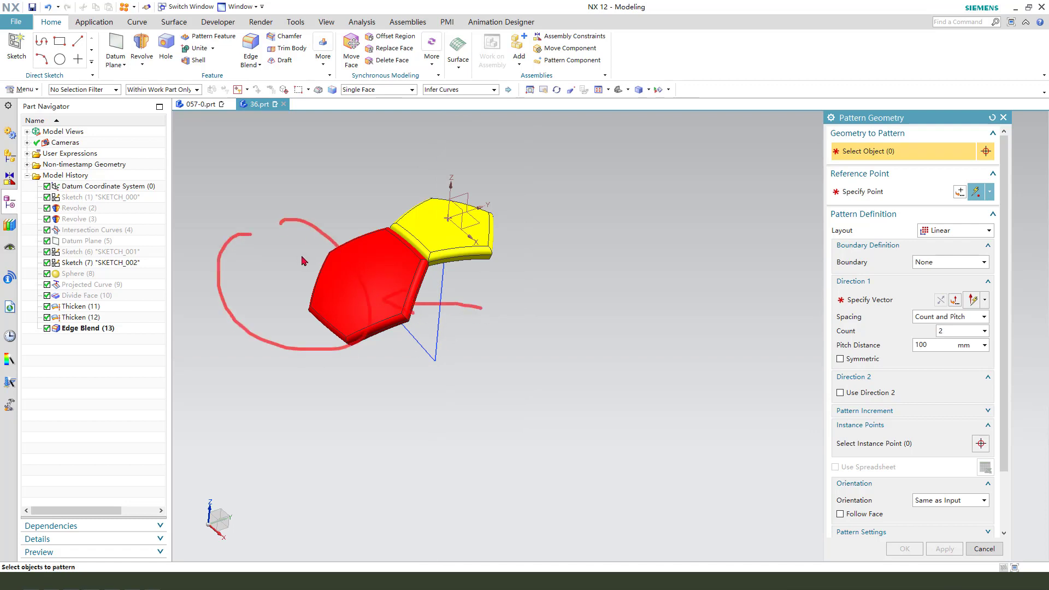
pyautogui.click(362, 269)
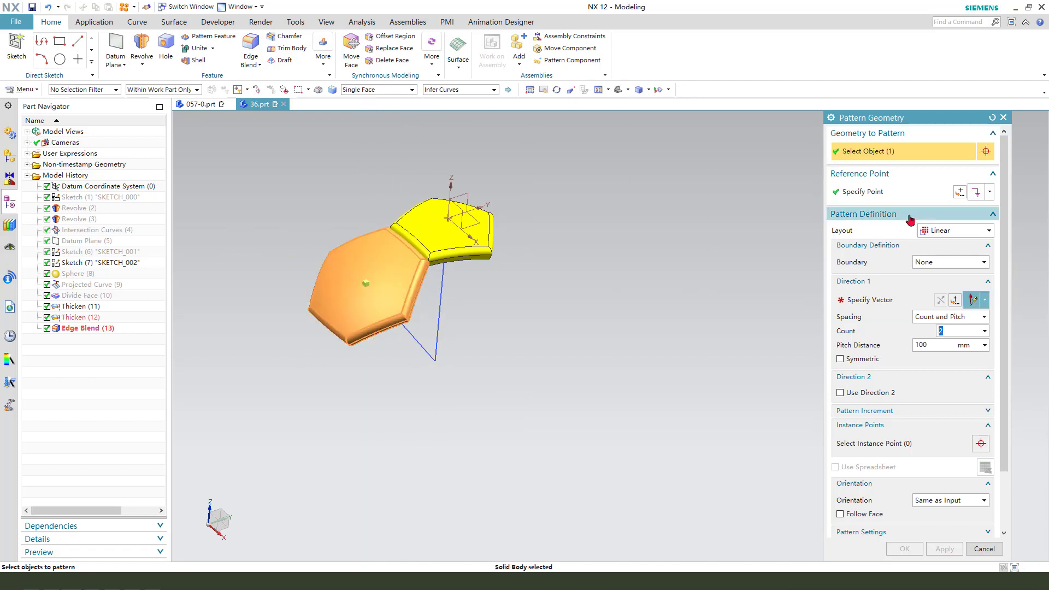
pyautogui.click(956, 231)
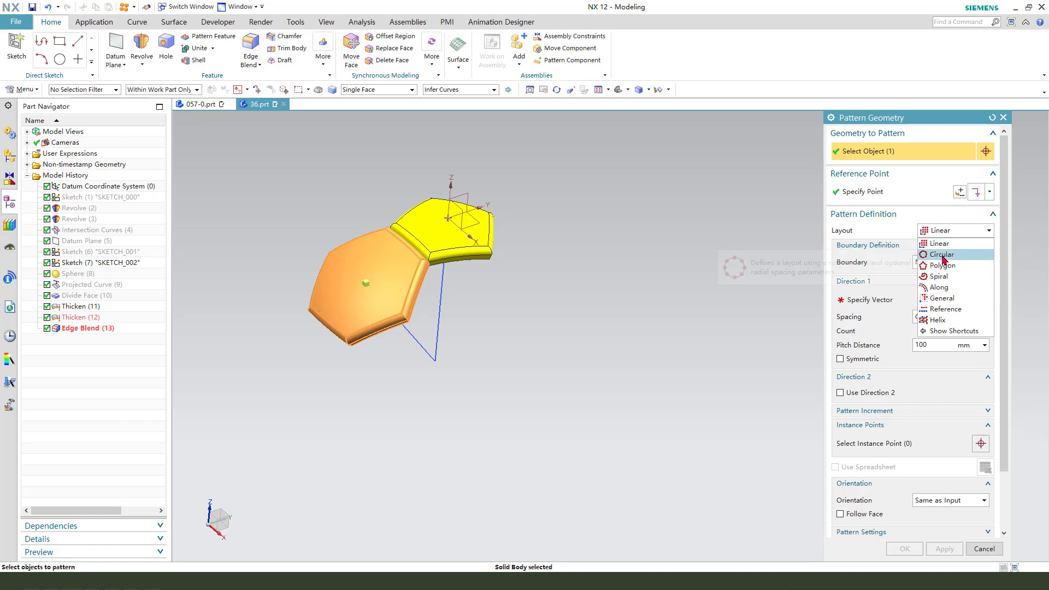
pyautogui.click(942, 256)
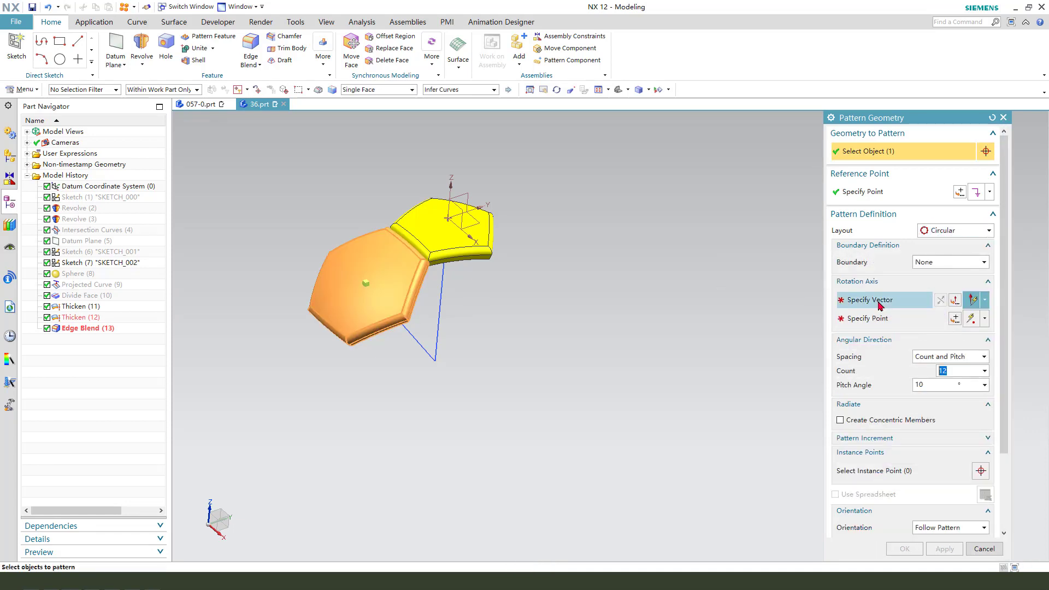
# Set the vertical rotation axis and point, use Count and Span with 5 copies over 360°, and apply.
pyautogui.click(878, 303)
pyautogui.moveTo(567, 340); pyautogui.dragTo(568, 327, button='middle')
pyautogui.click(598, 291)
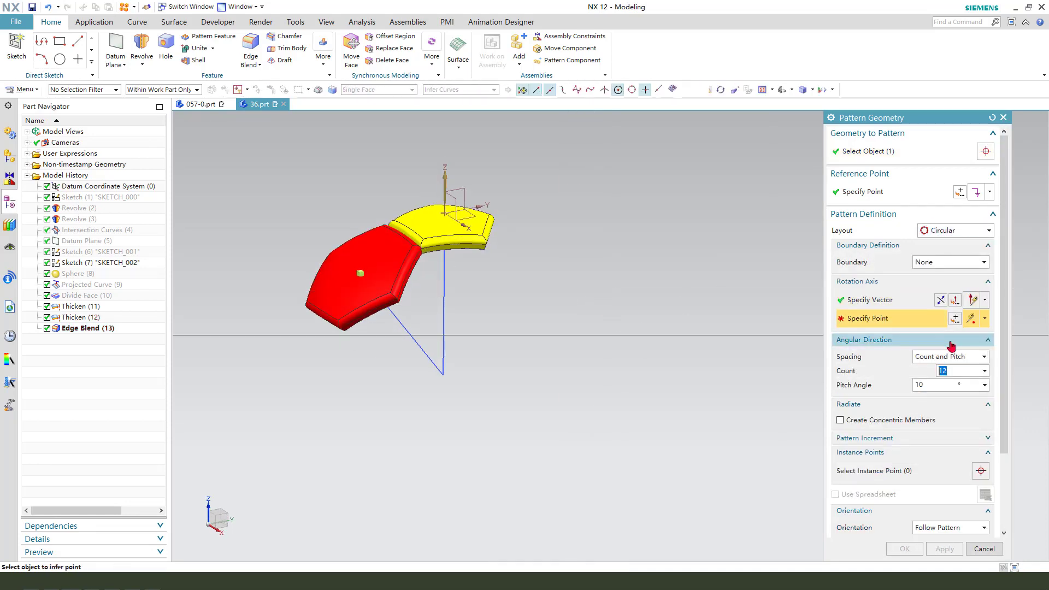
pyautogui.click(964, 358)
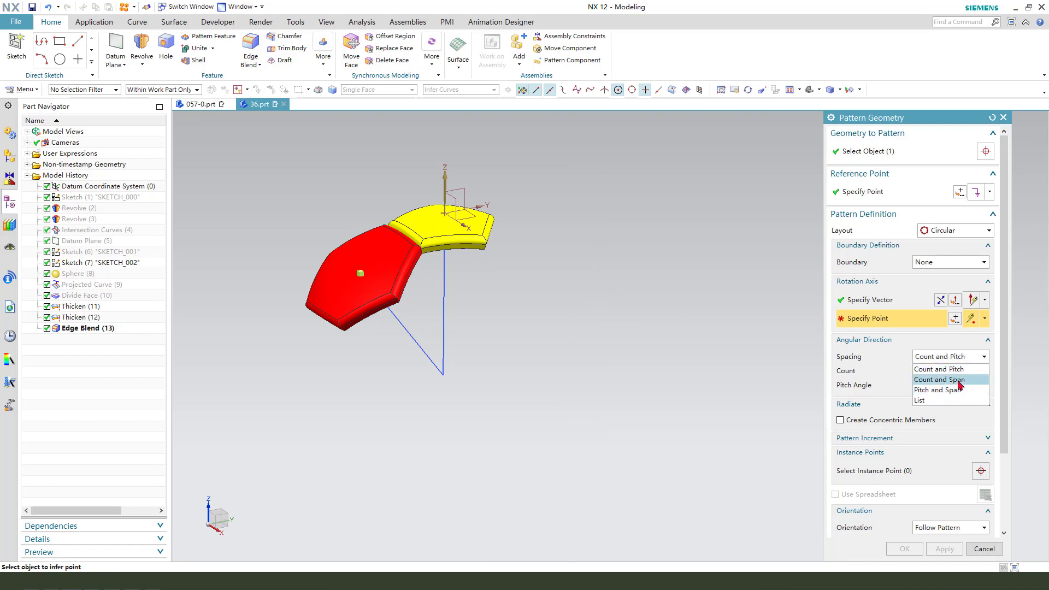
pyautogui.click(947, 379)
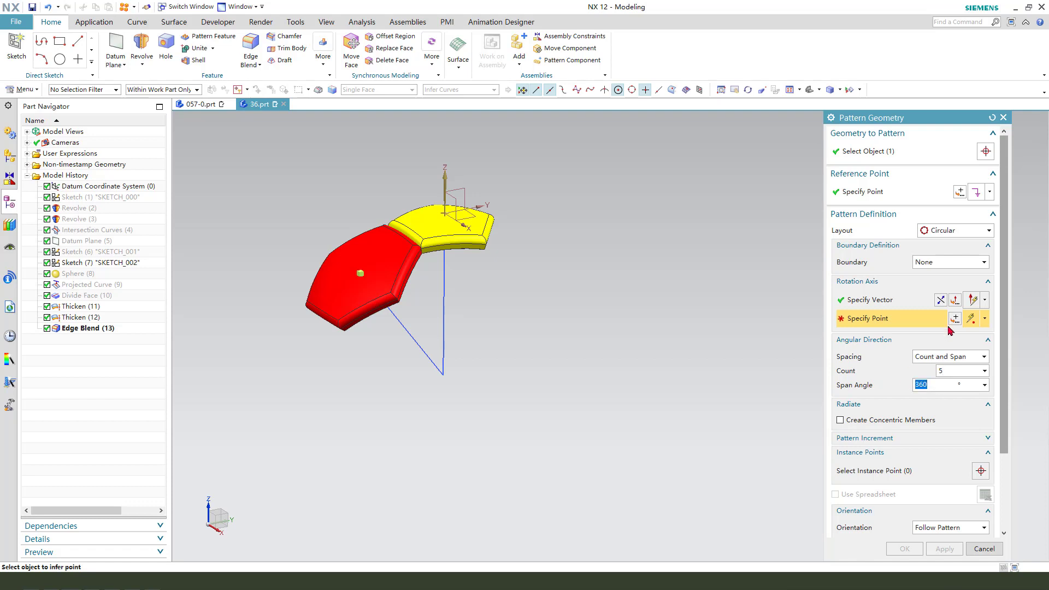
pyautogui.click(956, 319)
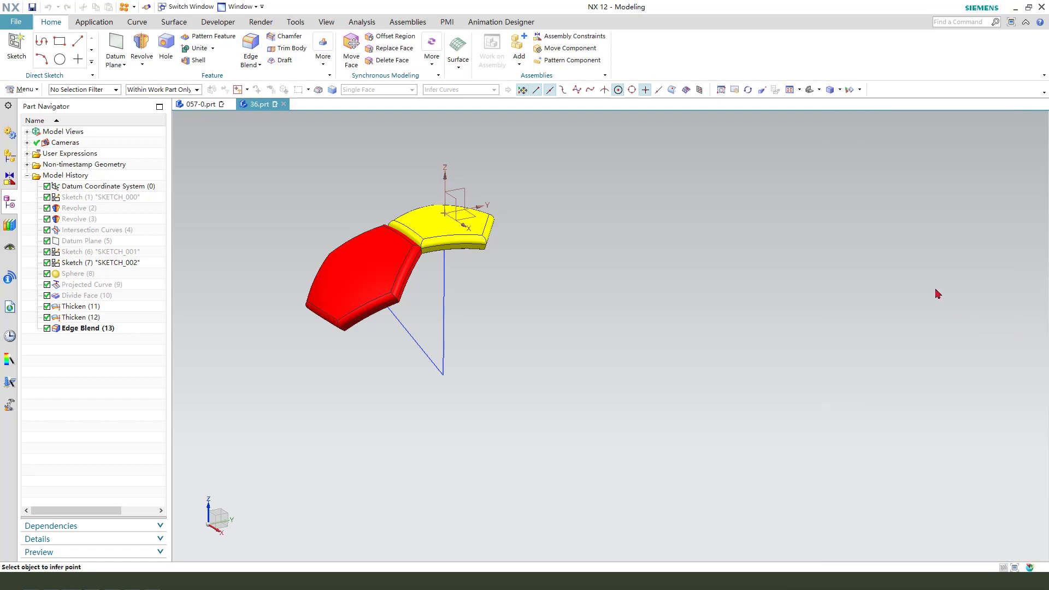
pyautogui.click(935, 332)
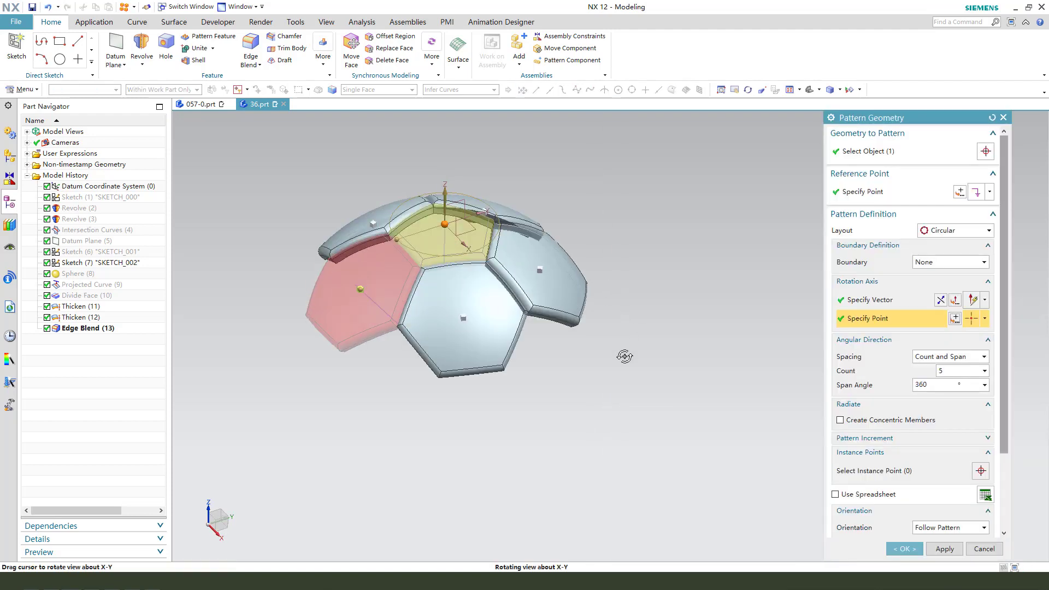
pyautogui.click(944, 549)
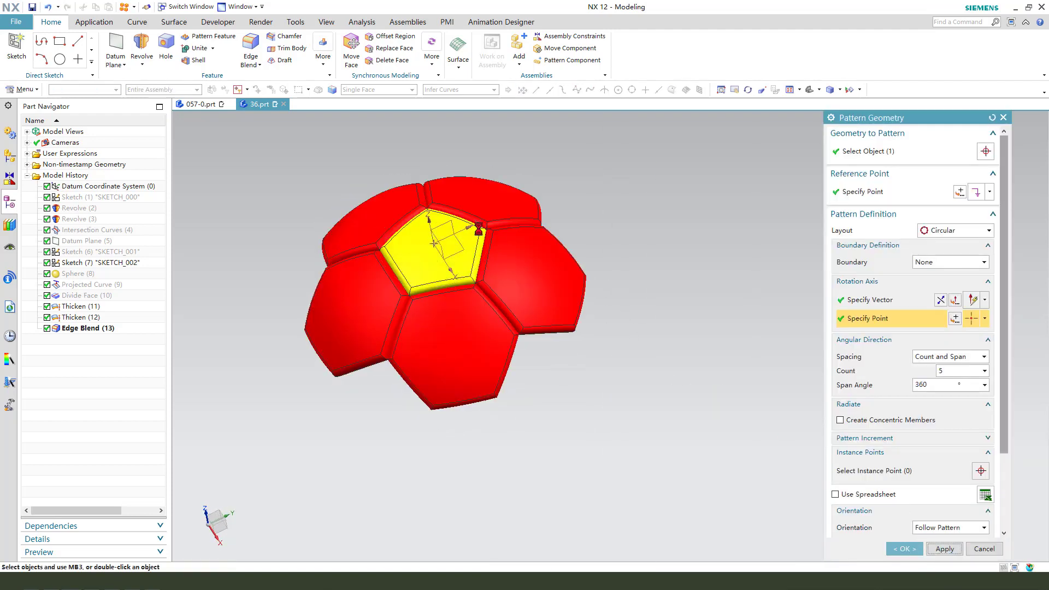
# Pattern the yellow pentagon panel circularly about an inclined axis through it, with a count of 2.
pyautogui.moveTo(609, 312); pyautogui.dragTo(605, 338, button='middle')
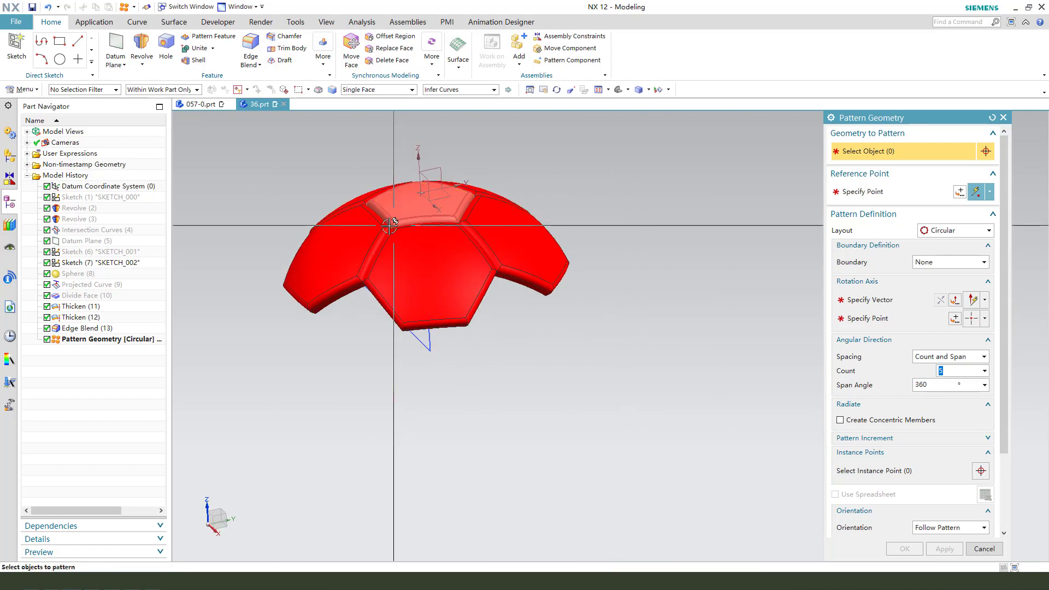
pyautogui.click(400, 207)
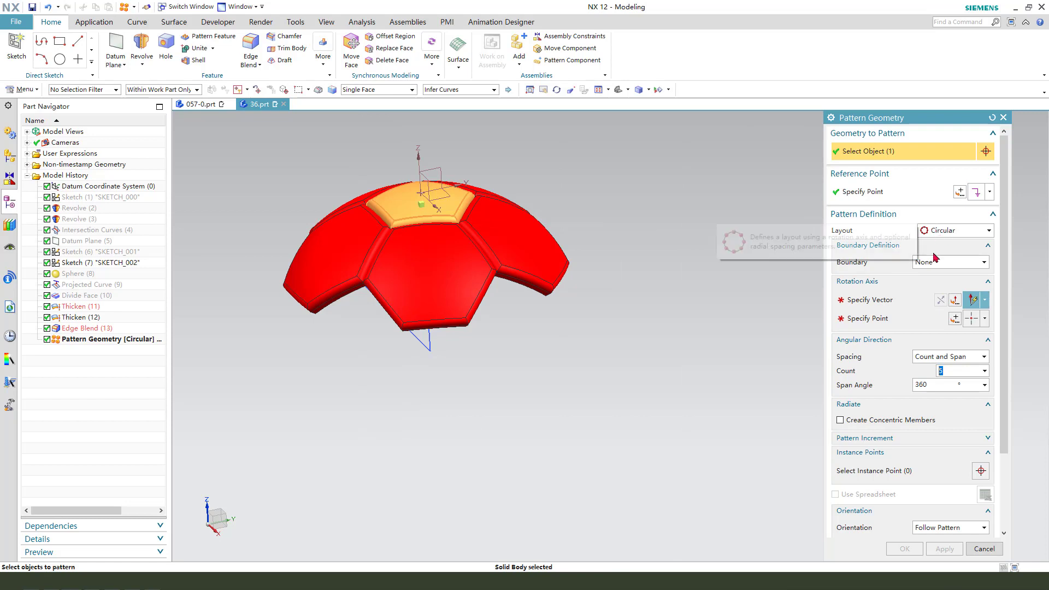
pyautogui.click(879, 301)
pyautogui.moveTo(475, 412); pyautogui.dragTo(483, 362, button='middle')
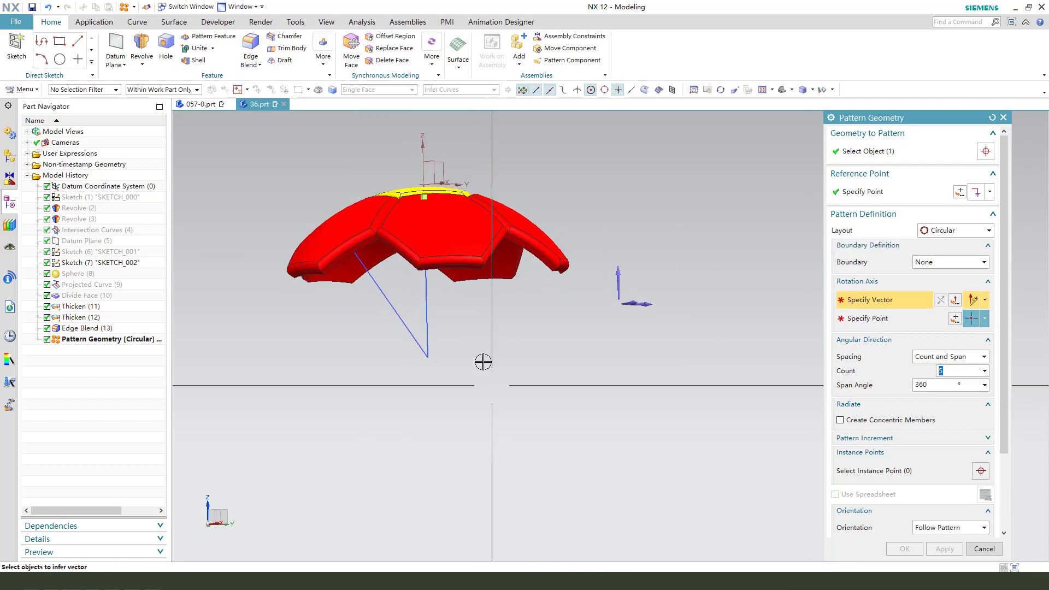
pyautogui.click(392, 305)
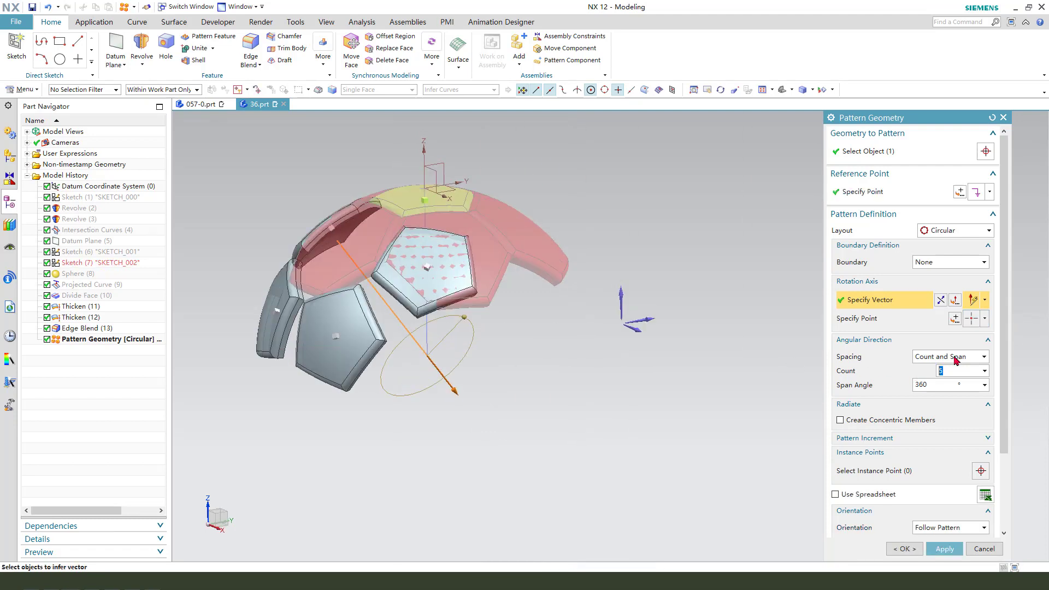
pyautogui.write('2')
pyautogui.press('Return')
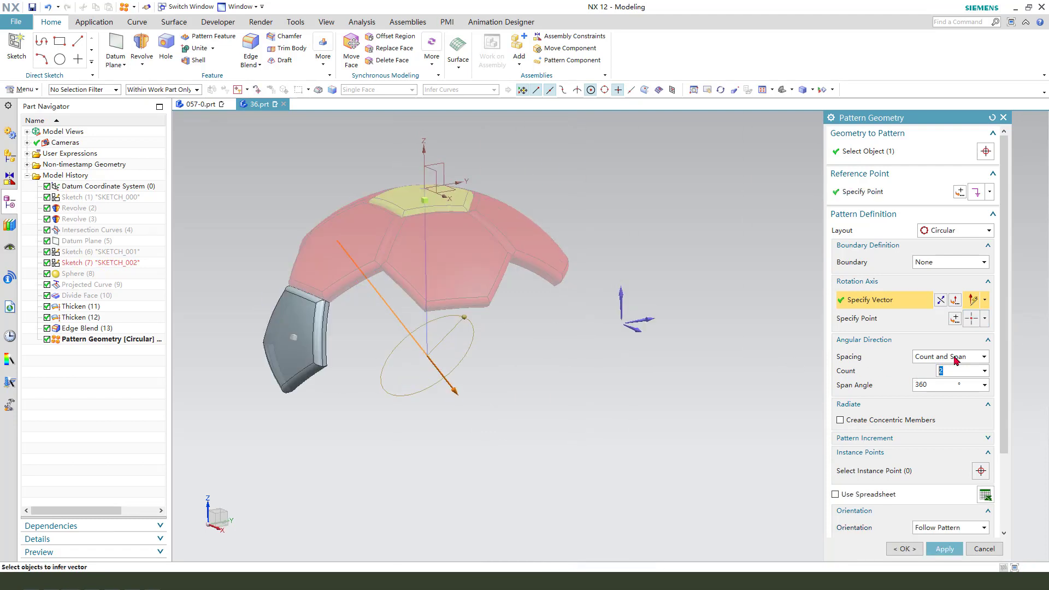
# Switch the pentagon pattern's spacing to Count and Pitch with a 120° pitch angle, and apply.
pyautogui.click(940, 386)
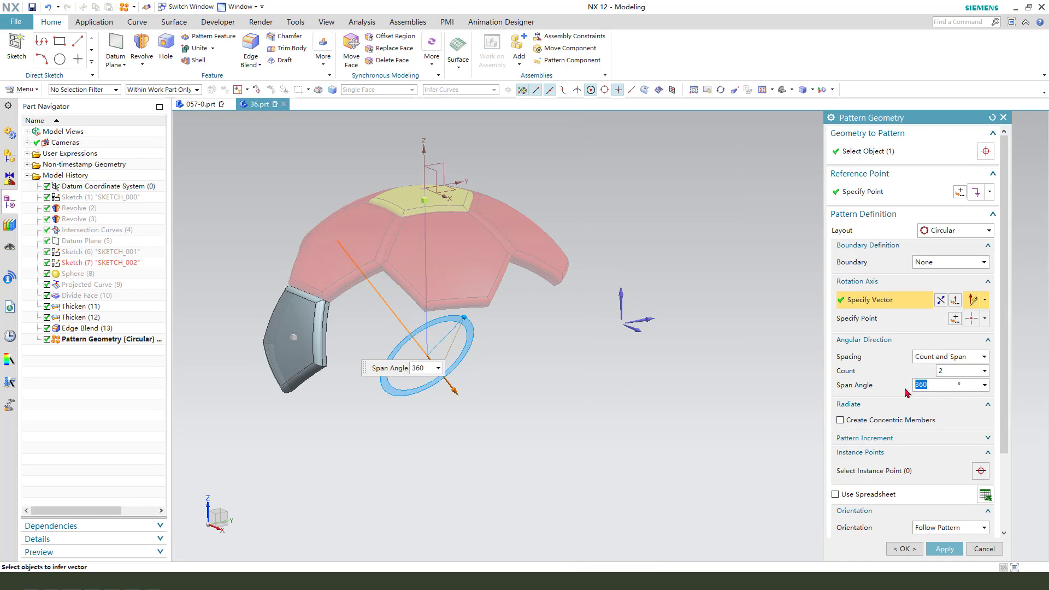
pyautogui.click(962, 358)
pyautogui.click(957, 370)
pyautogui.click(943, 385)
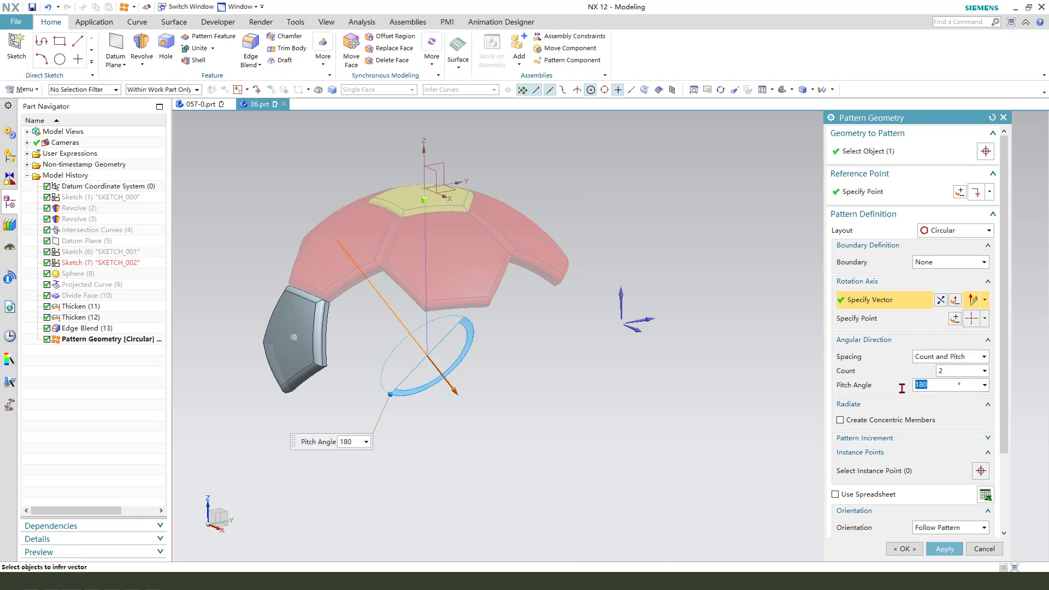
pyautogui.write('120')
pyautogui.press('Return')
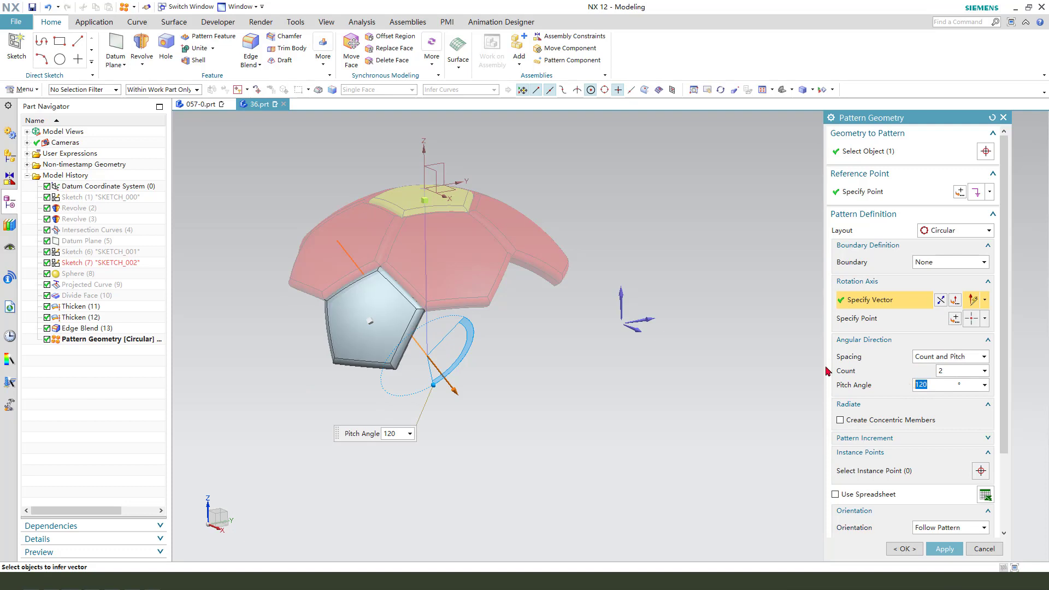
pyautogui.scroll(1, 468, 324)
pyautogui.scroll(-1, 458, 338)
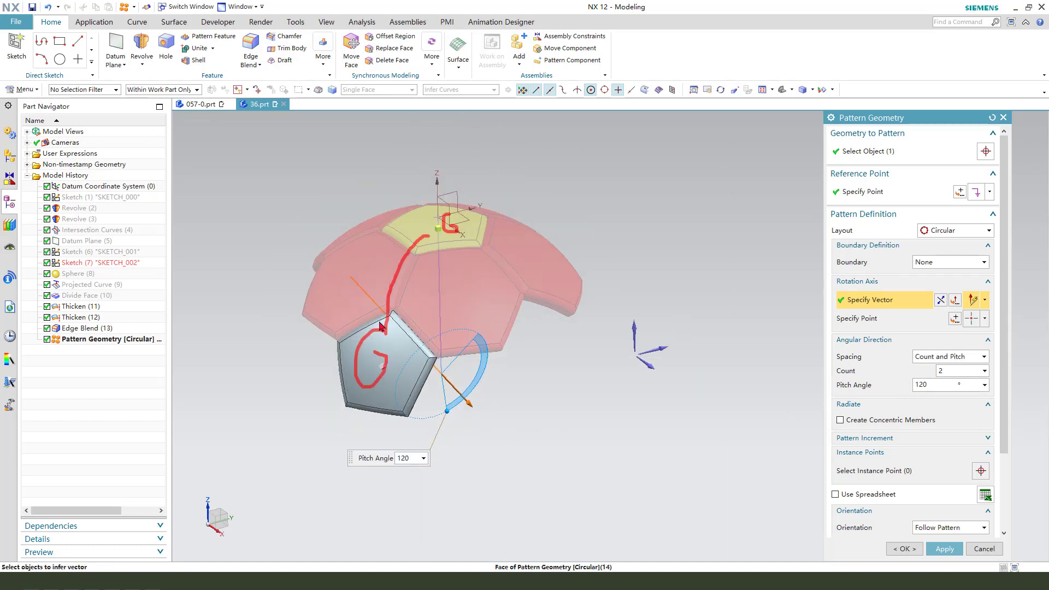
pyautogui.press('Escape')
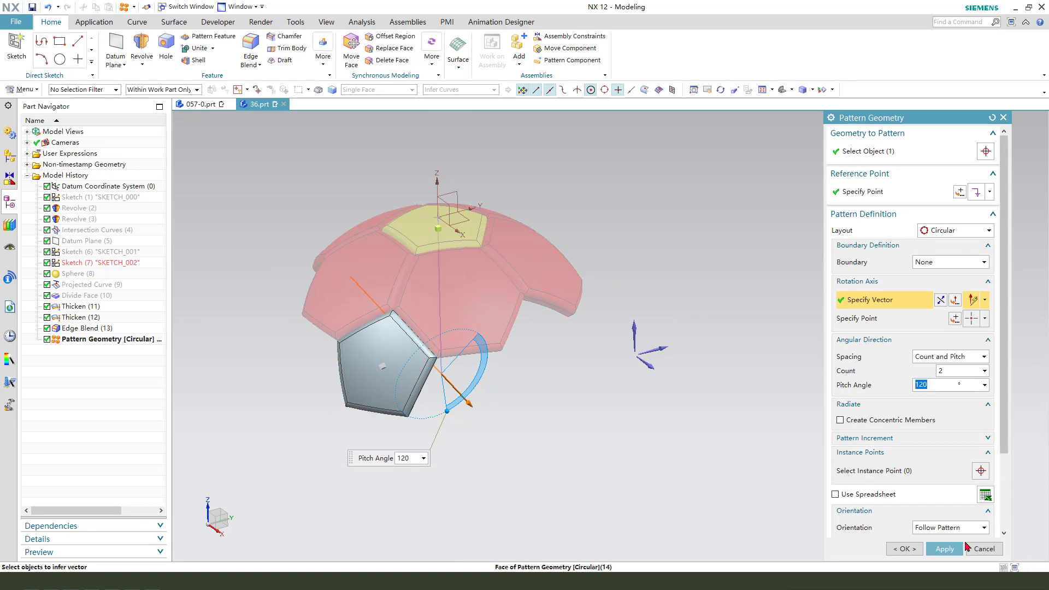
pyautogui.click(941, 551)
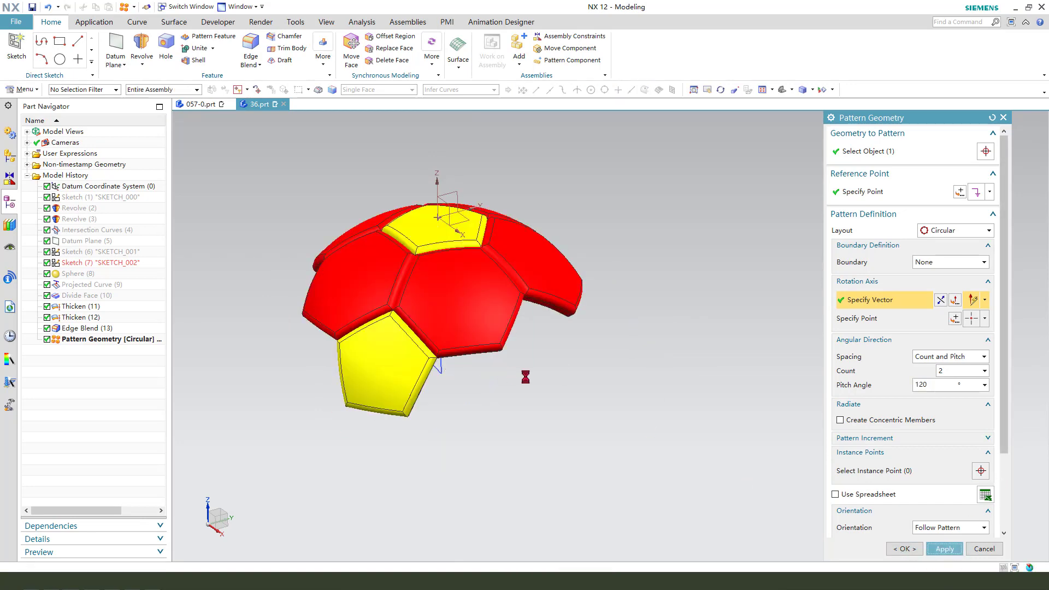
# Pattern the lower yellow pentagon panel about the vertical axis using Count and Span, 5 copies over 360°, and apply.
pyautogui.scroll(-1, 526, 377)
pyautogui.moveTo(526, 377)
pyautogui.mouseDown(button='middle')
pyautogui.moveTo(541, 369)
pyautogui.moveTo(522, 365)
pyautogui.mouseUp(button='middle')
pyautogui.scroll(1, 487, 344)
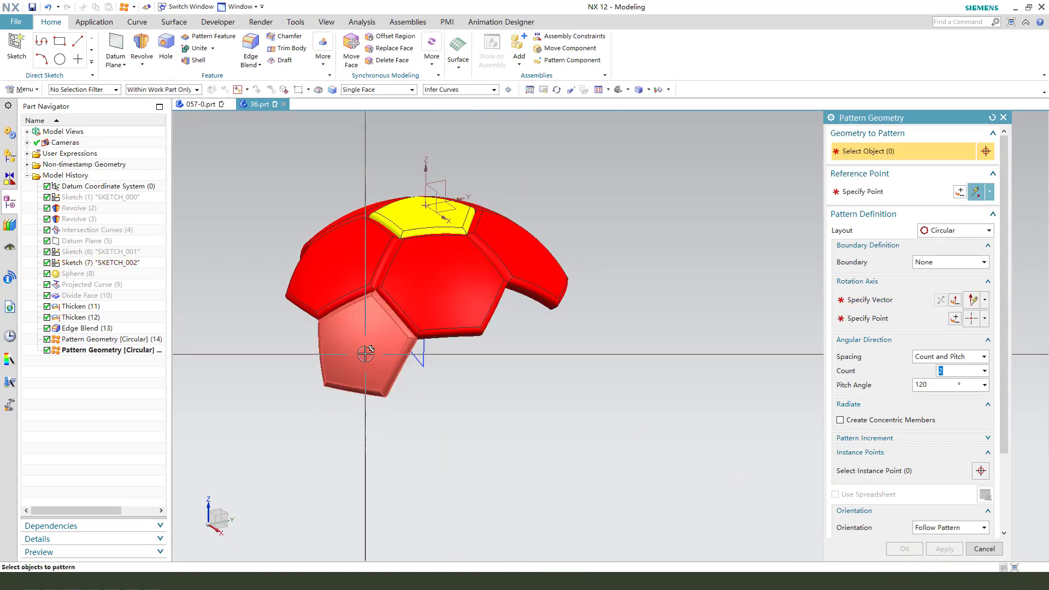
pyautogui.scroll(1, 356, 349)
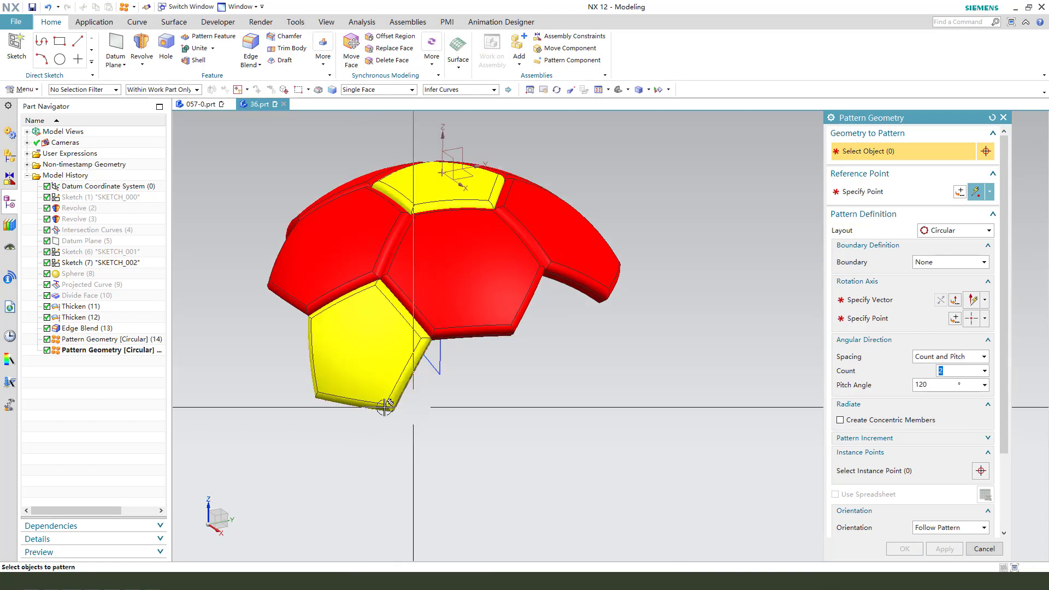
pyautogui.click(351, 363)
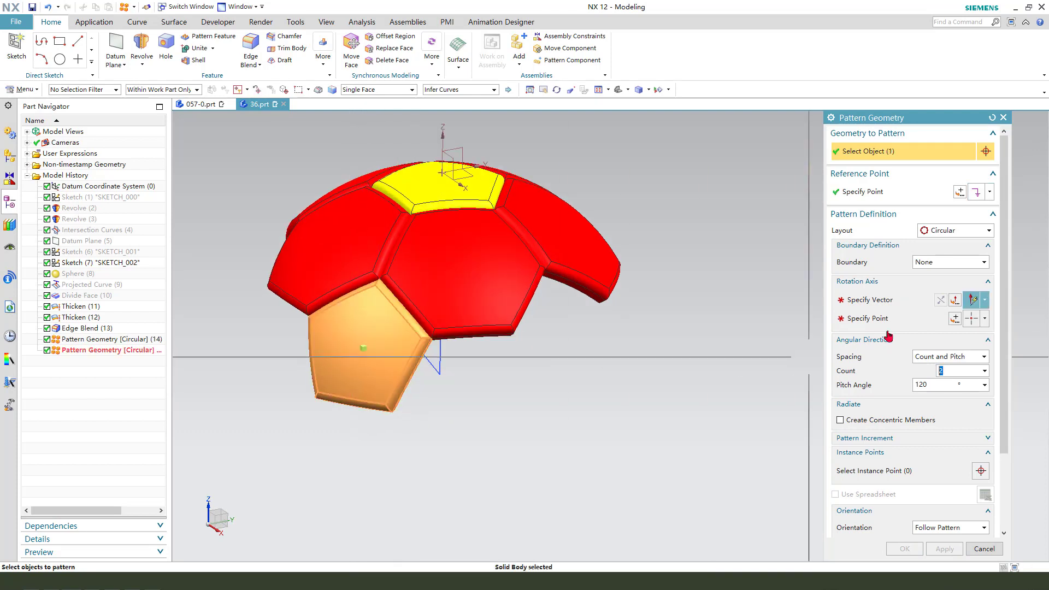
pyautogui.click(881, 303)
pyautogui.click(614, 316)
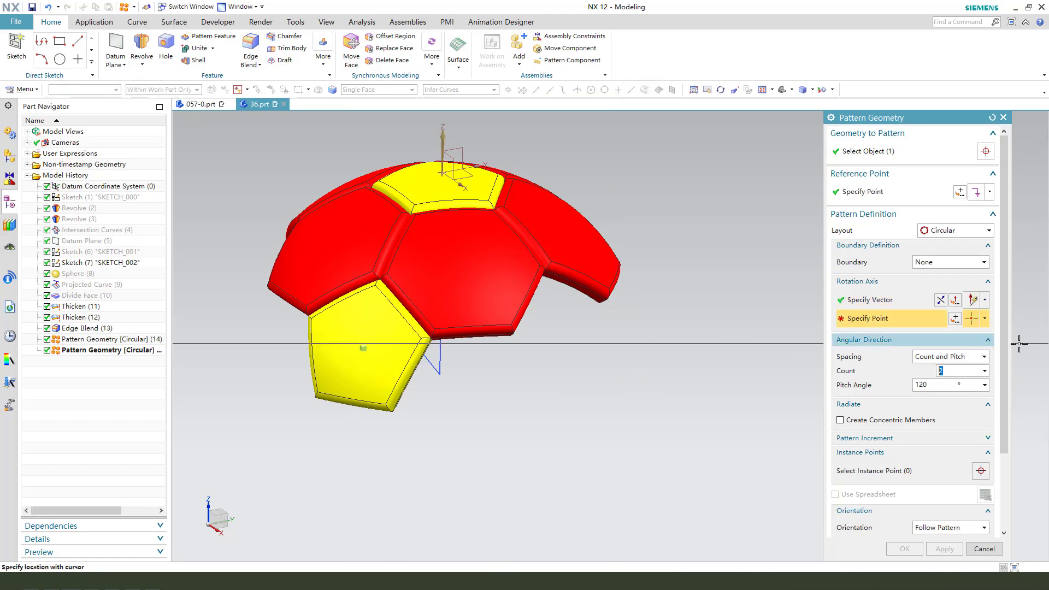
pyautogui.click(955, 319)
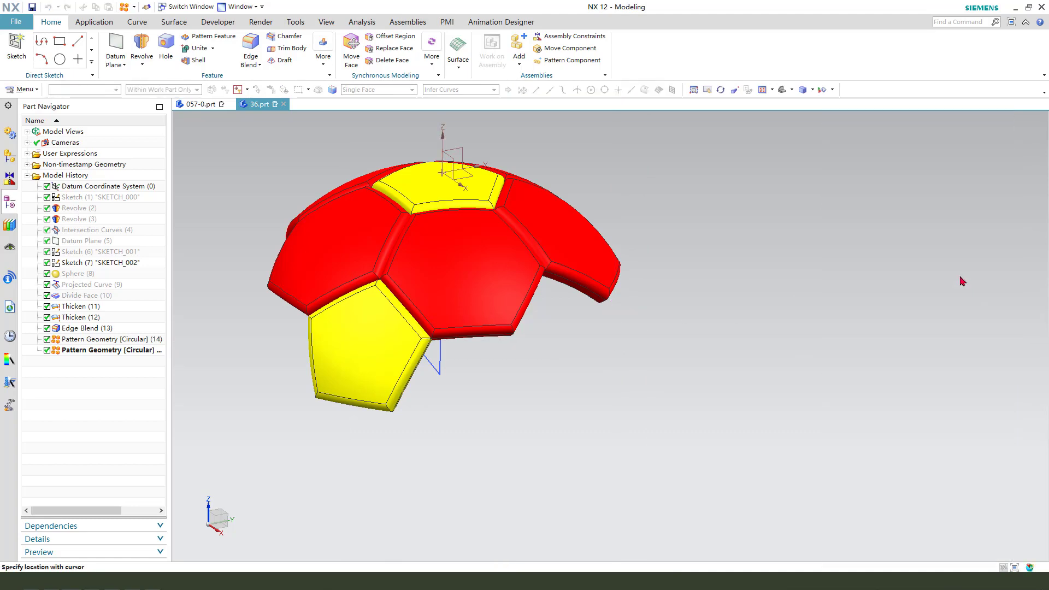
pyautogui.click(935, 333)
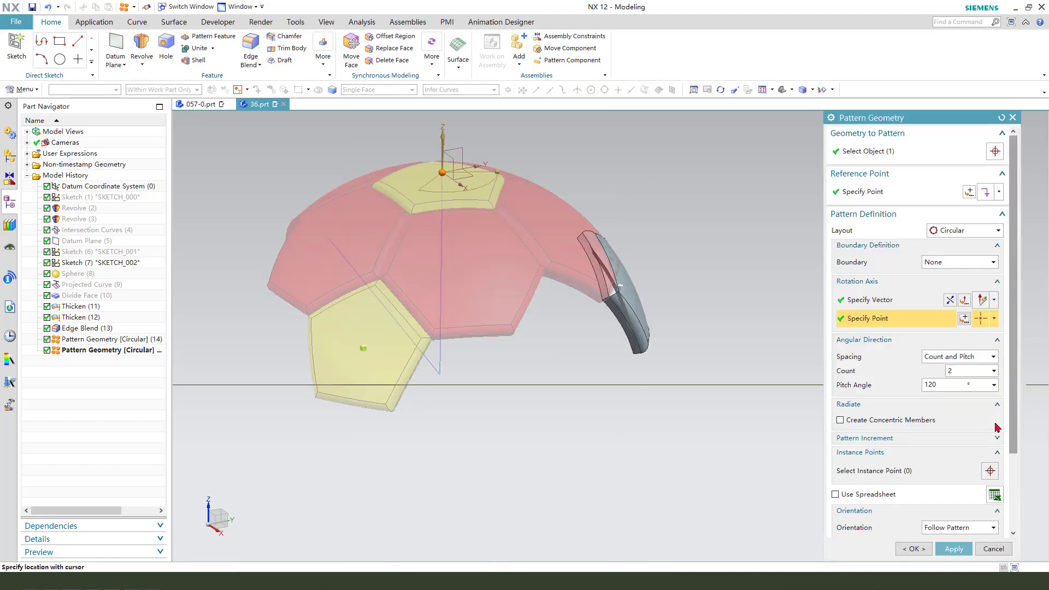
pyautogui.click(966, 357)
pyautogui.click(965, 380)
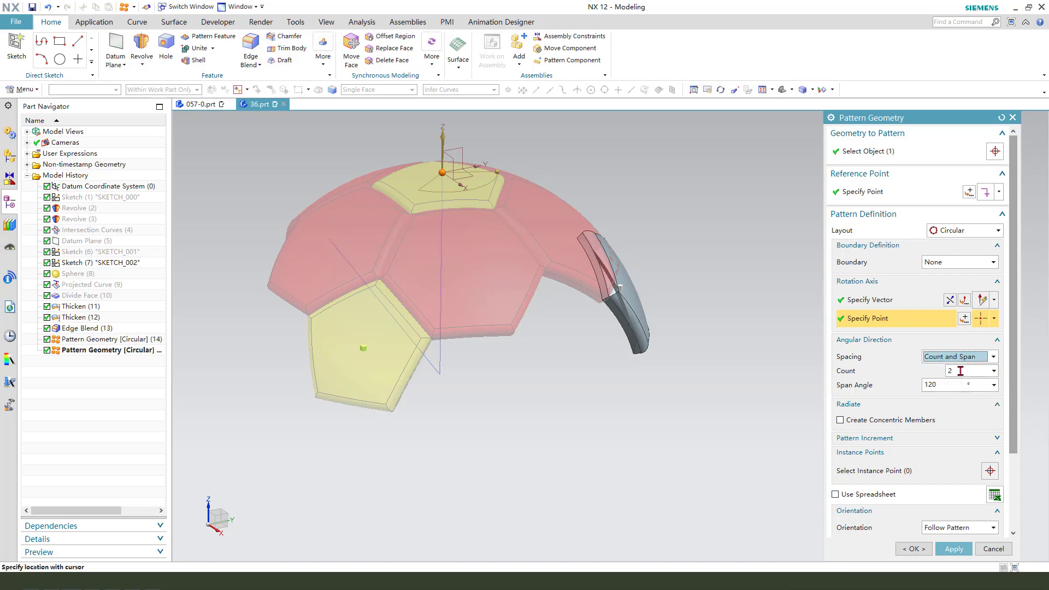
pyautogui.press('Return')
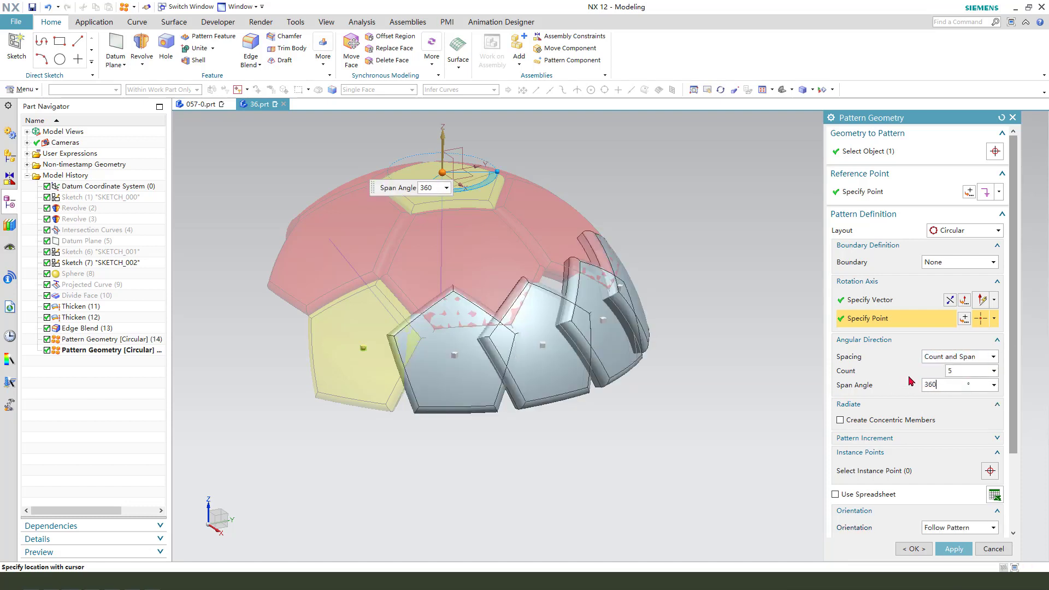
pyautogui.click(954, 548)
# Pattern a red hexagon panel about an inclined axis through it using Count and Pitch, count 2 and 120° pitch, and confirm.
pyautogui.scroll(-2, 478, 223)
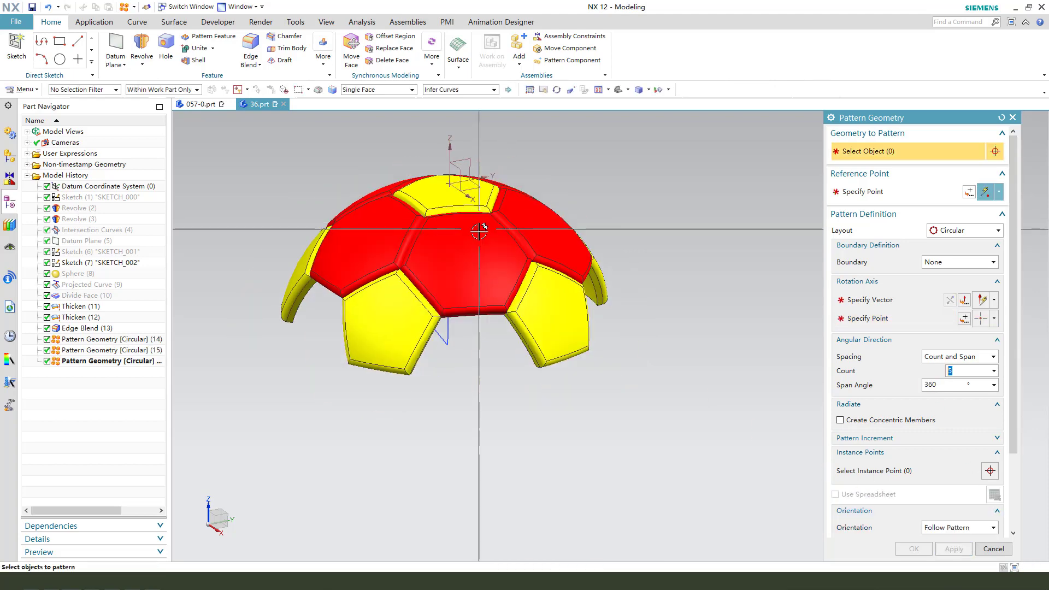
pyautogui.moveTo(590, 268)
pyautogui.mouseDown(button='middle')
pyautogui.moveTo(591, 292)
pyautogui.moveTo(593, 273)
pyautogui.mouseUp(button='middle')
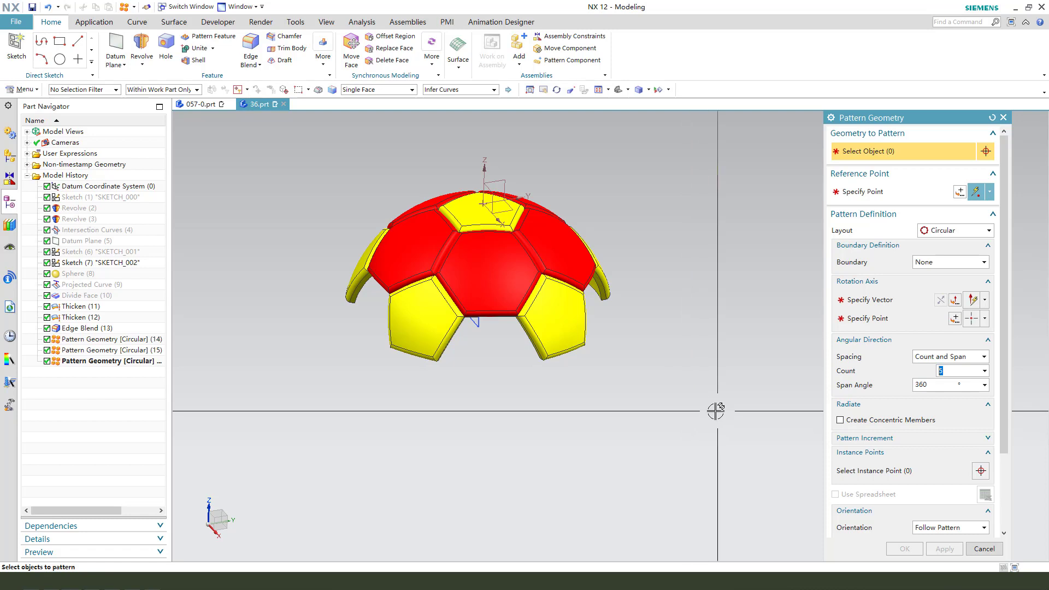
pyautogui.moveTo(682, 409); pyautogui.dragTo(671, 420, button='middle')
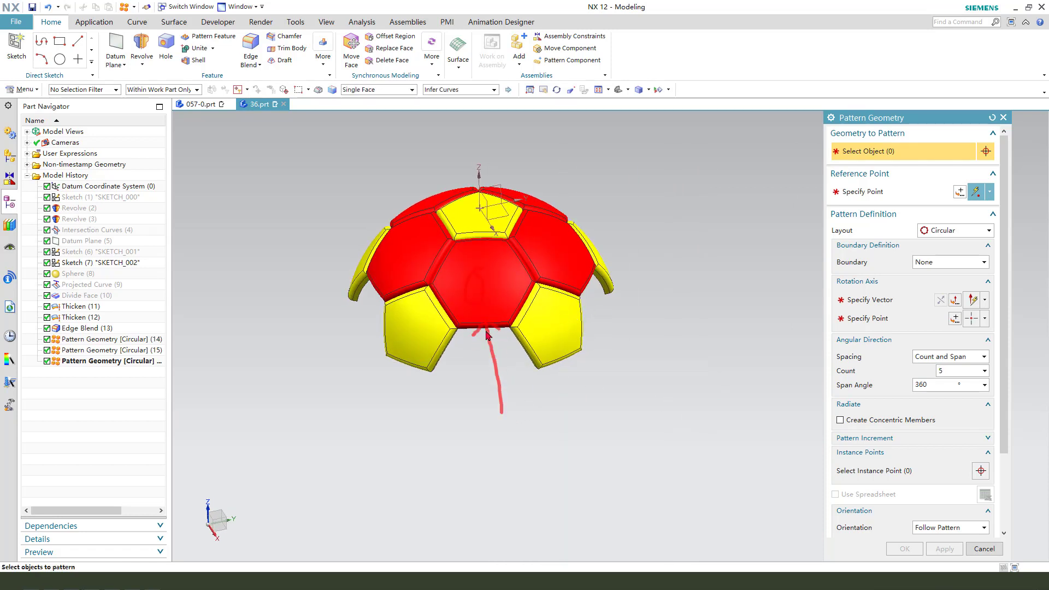
pyautogui.press('Escape')
pyautogui.moveTo(582, 377); pyautogui.dragTo(588, 370, button='middle')
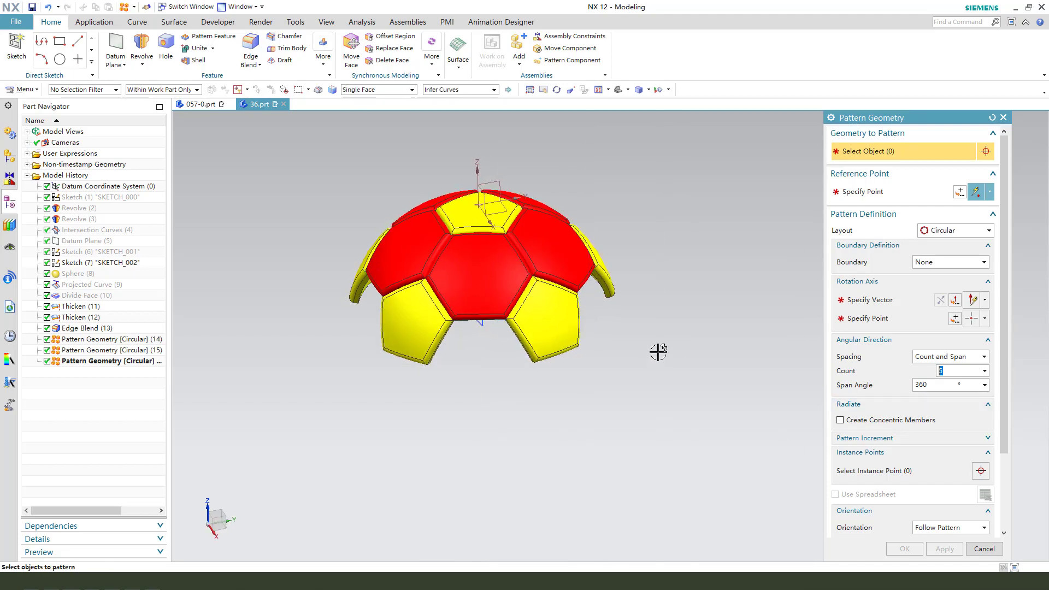
pyautogui.moveTo(658, 352); pyautogui.dragTo(674, 359, button='middle')
pyautogui.click(506, 258)
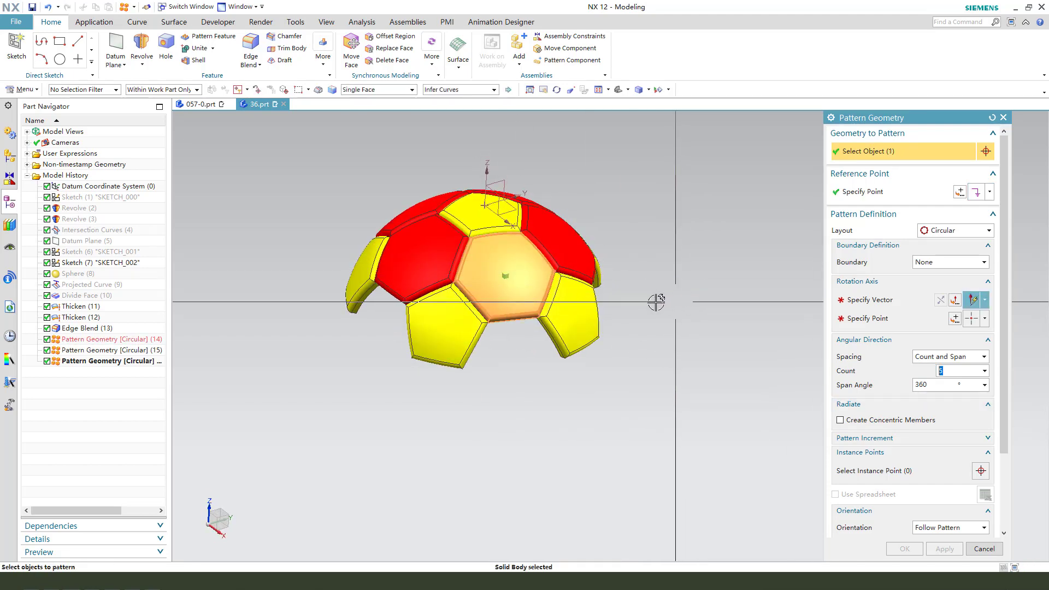
pyautogui.moveTo(621, 351); pyautogui.dragTo(571, 349, button='middle')
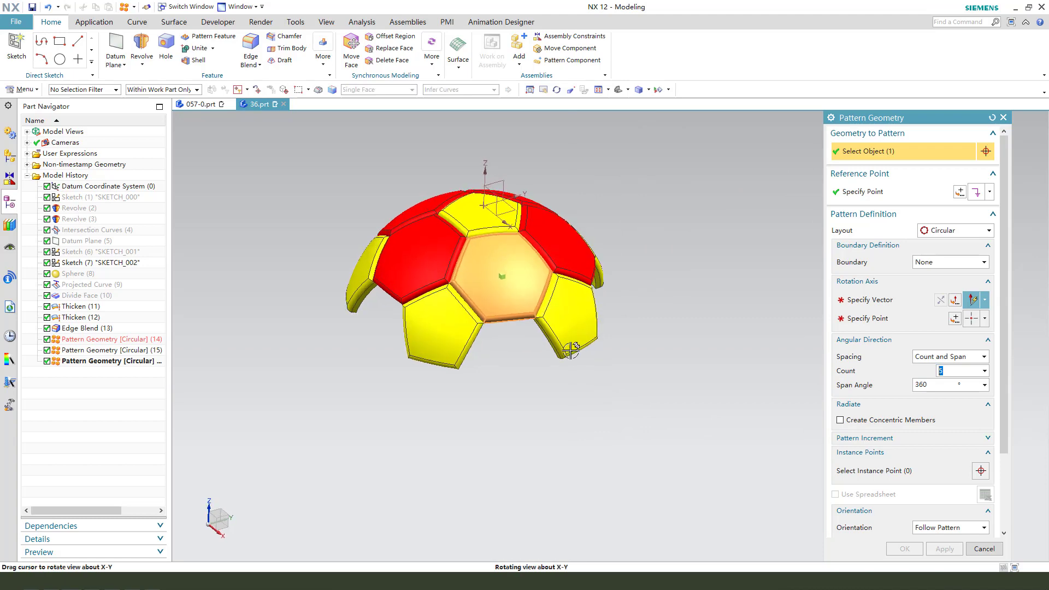
pyautogui.click(888, 301)
pyautogui.moveTo(534, 379); pyautogui.dragTo(530, 341, button='middle')
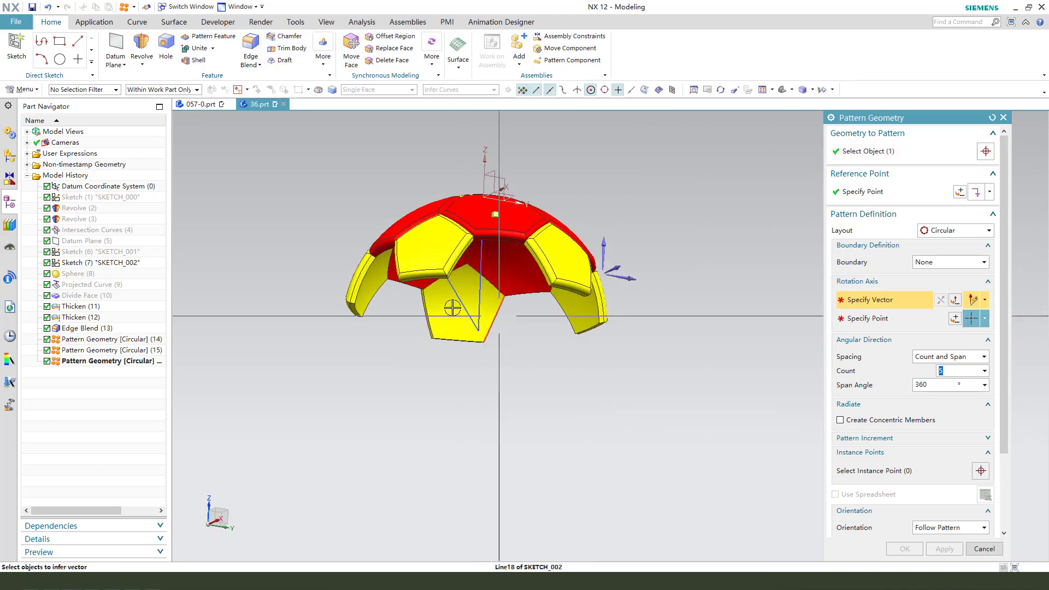
pyautogui.scroll(3, 465, 304)
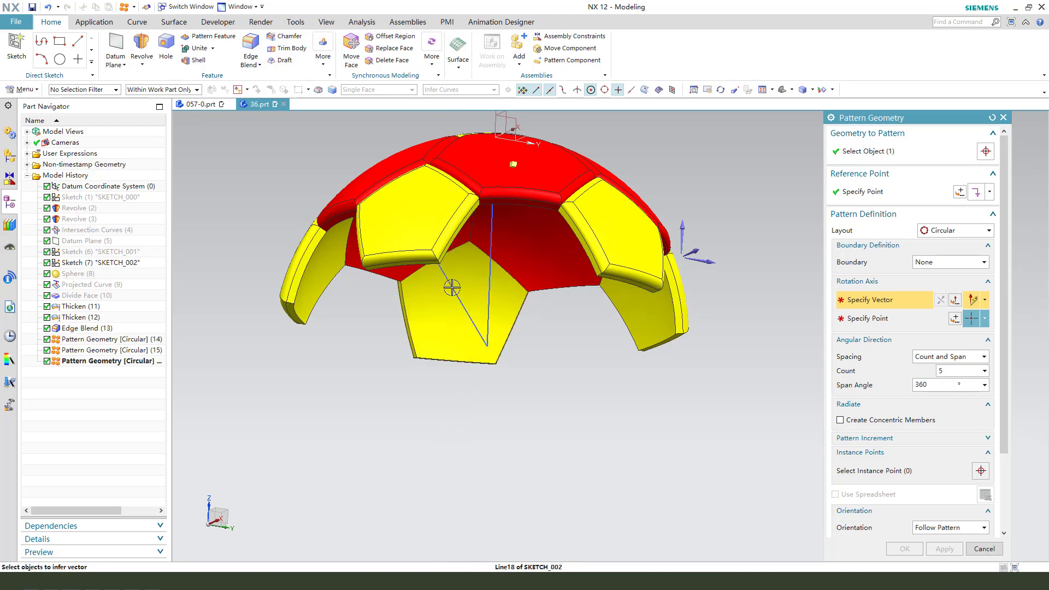
pyautogui.click(452, 287)
pyautogui.scroll(-2, 451, 287)
pyautogui.click(956, 358)
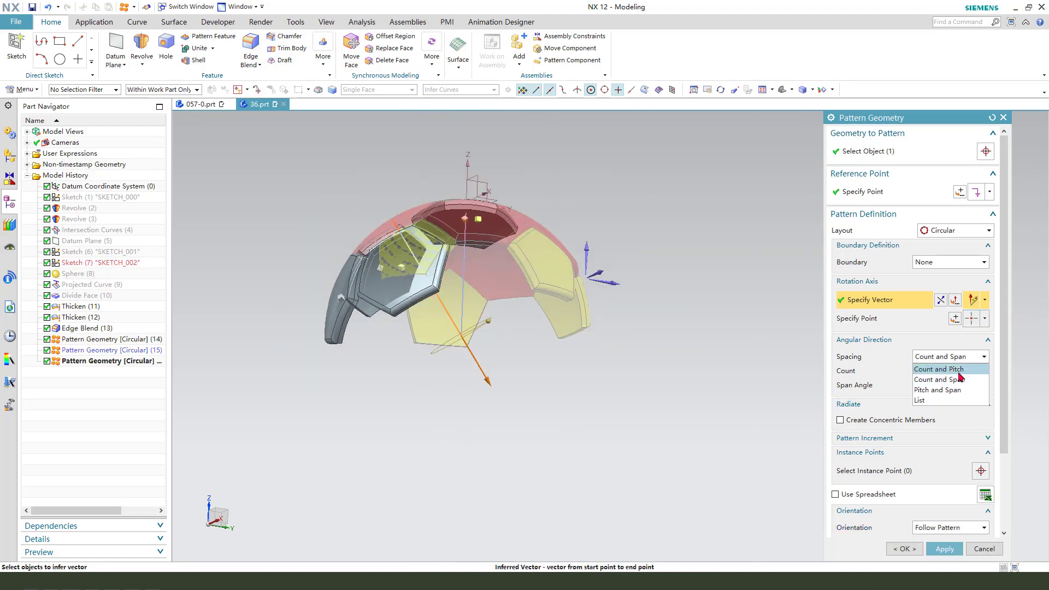
pyautogui.click(951, 369)
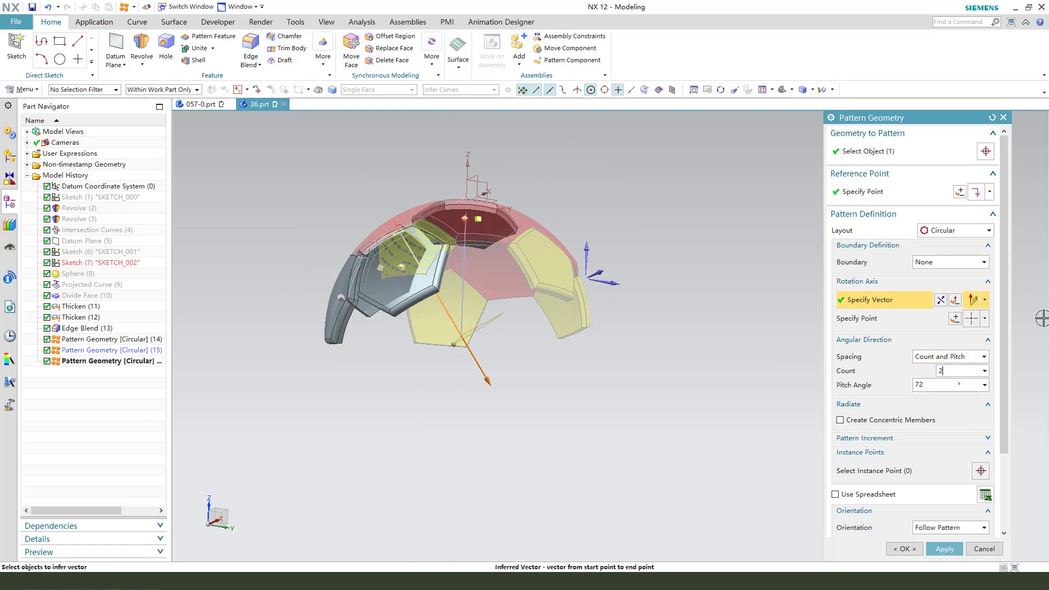
pyautogui.press('Tab')
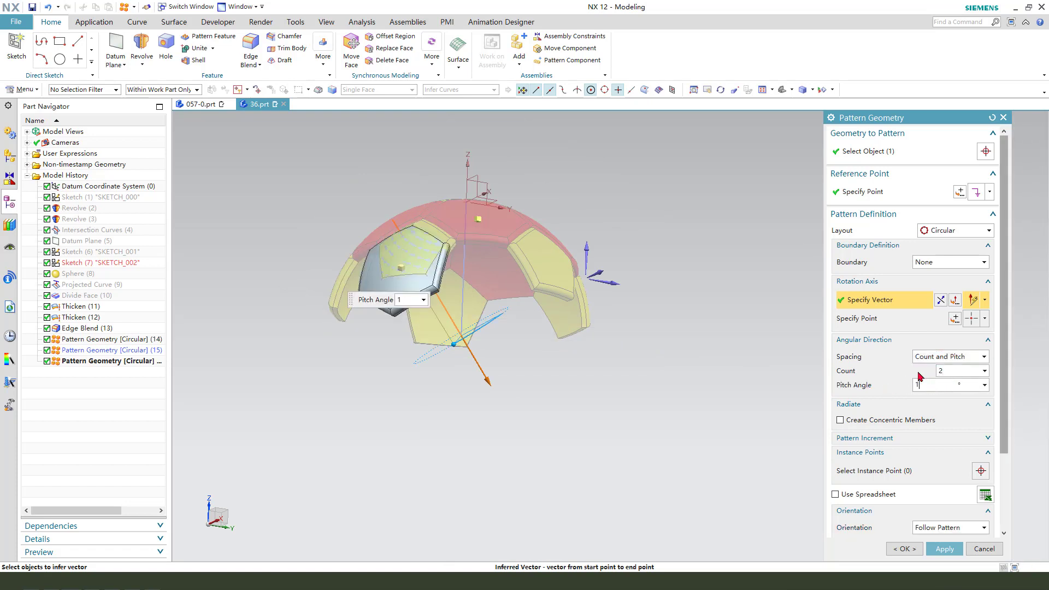
pyautogui.press('Return')
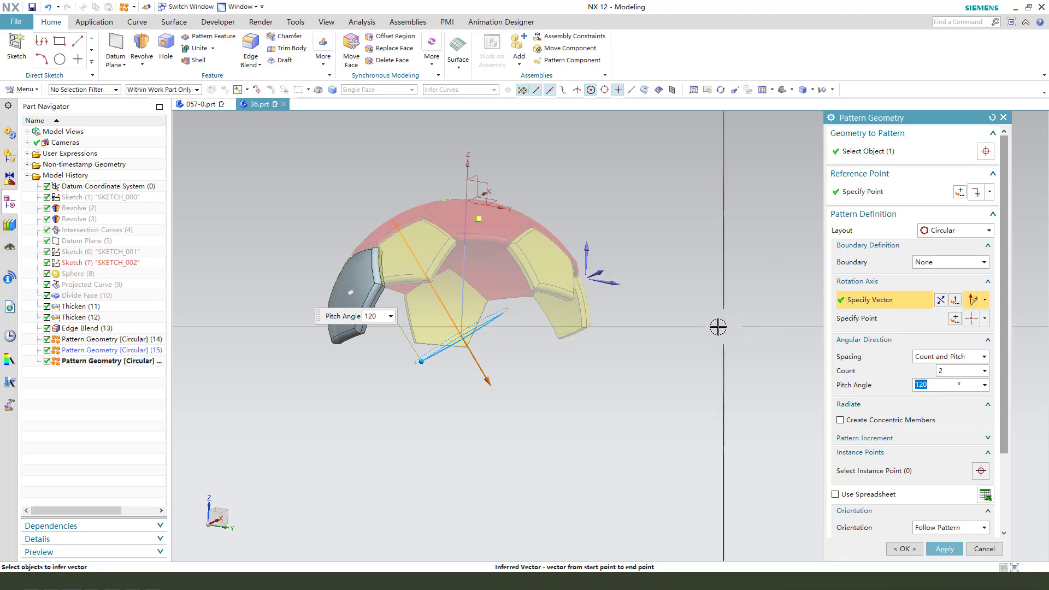
pyautogui.moveTo(445, 343); pyautogui.dragTo(483, 386, button='middle')
pyautogui.scroll(1, 414, 396)
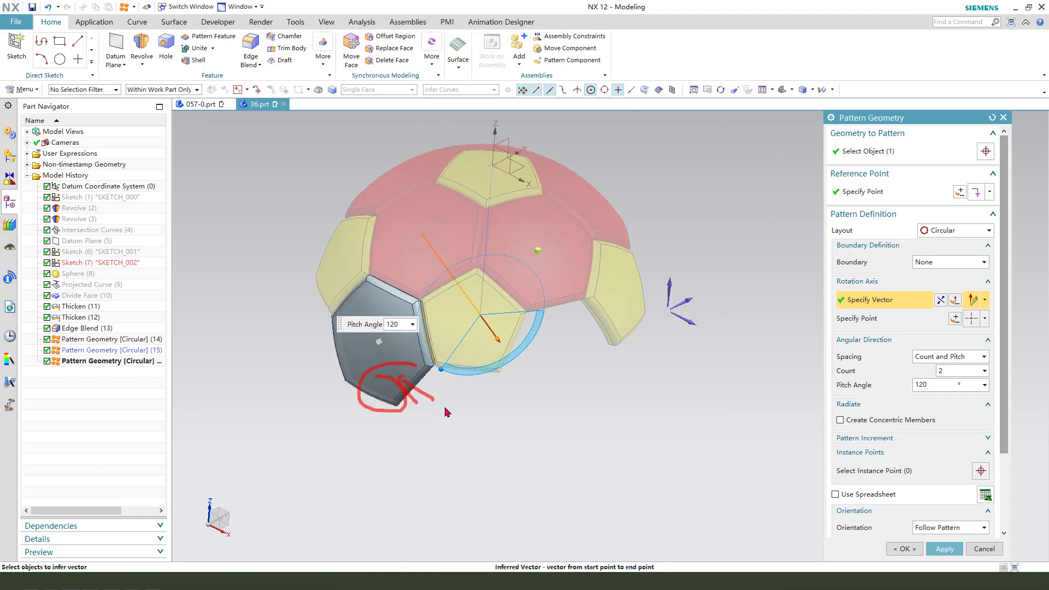
pyautogui.click(916, 553)
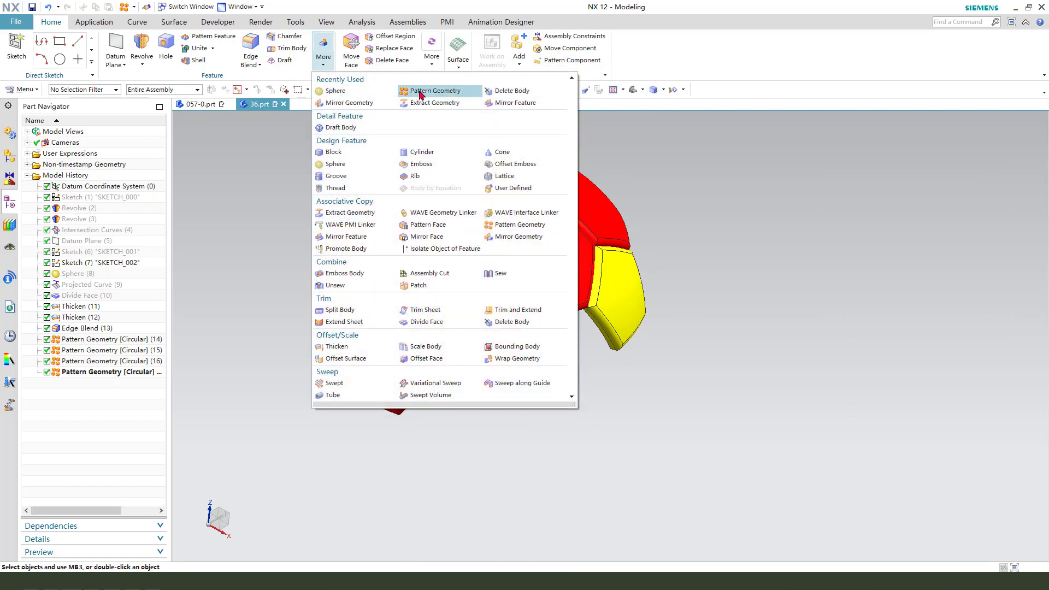
# Pattern the lower red hexagon panel about the vertical axis using Count and Span, 5 copies over 360°, and apply.
pyautogui.click(421, 91)
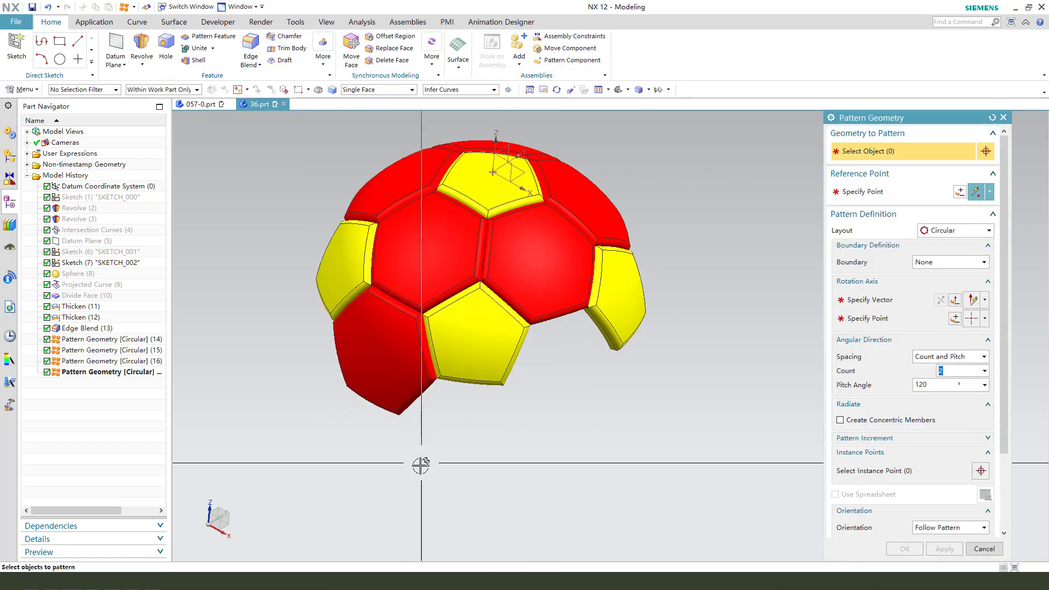
pyautogui.moveTo(459, 513); pyautogui.dragTo(417, 452, button='right')
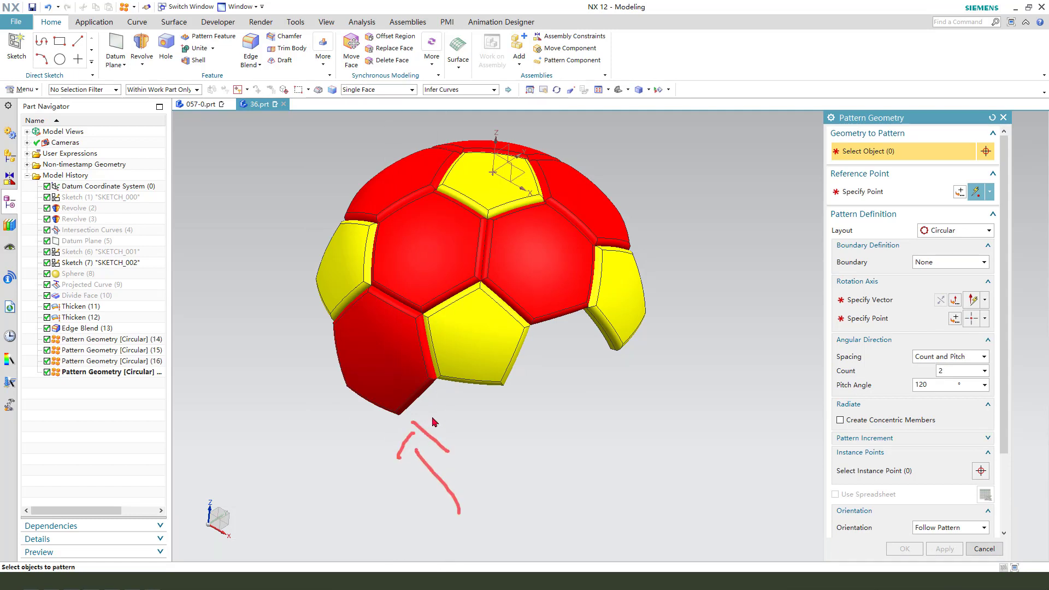
pyautogui.click(393, 381)
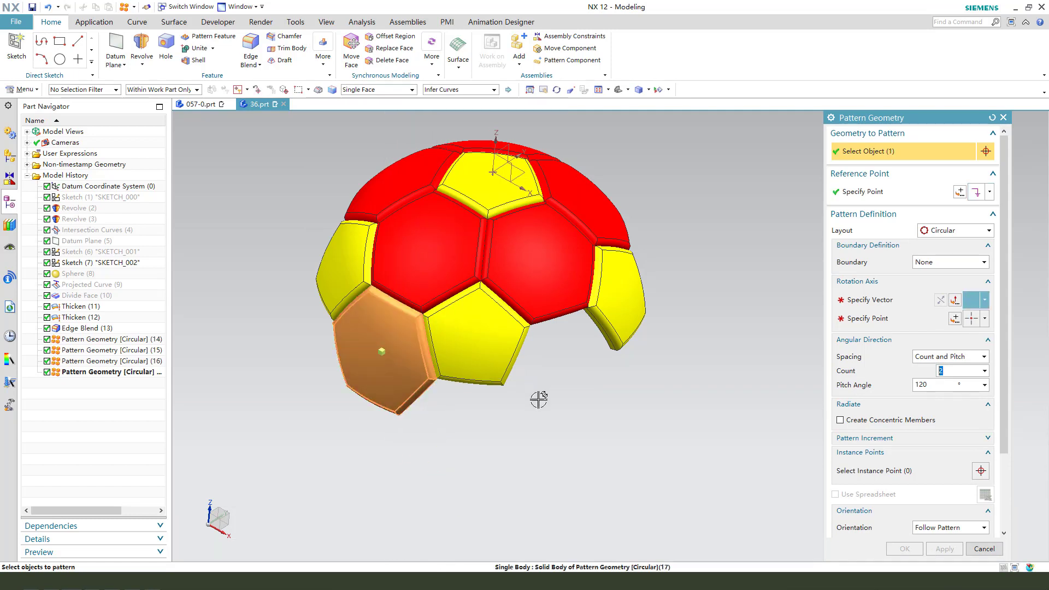
pyautogui.click(880, 304)
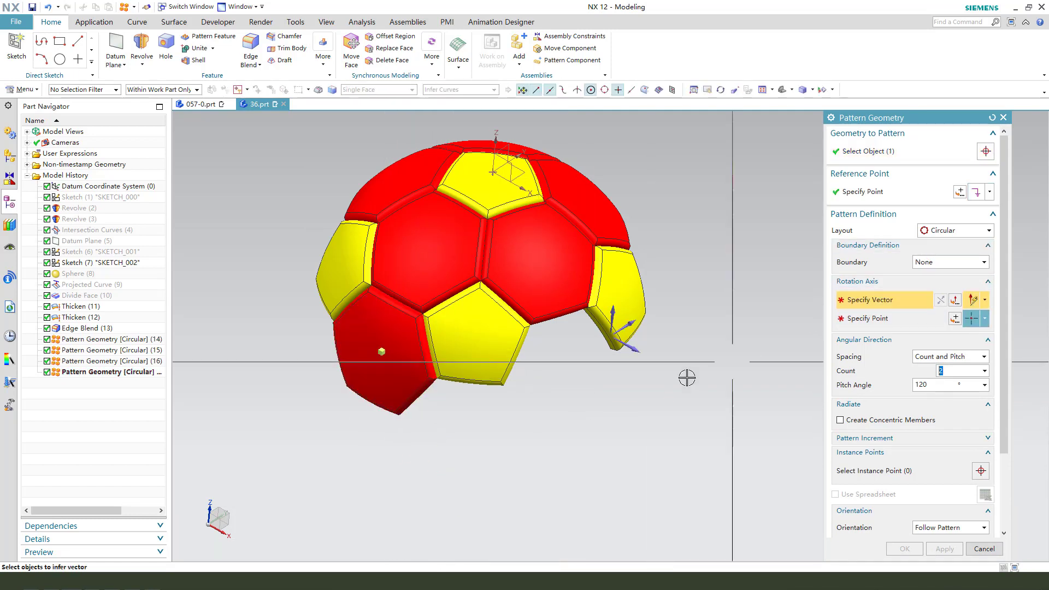
pyautogui.click(614, 304)
pyautogui.click(954, 358)
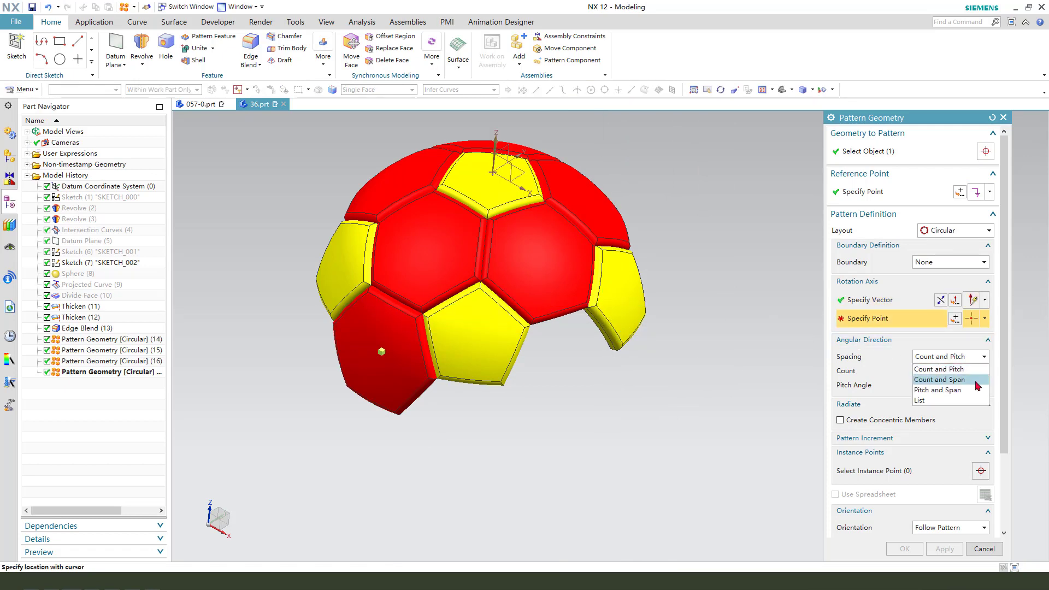
pyautogui.click(963, 380)
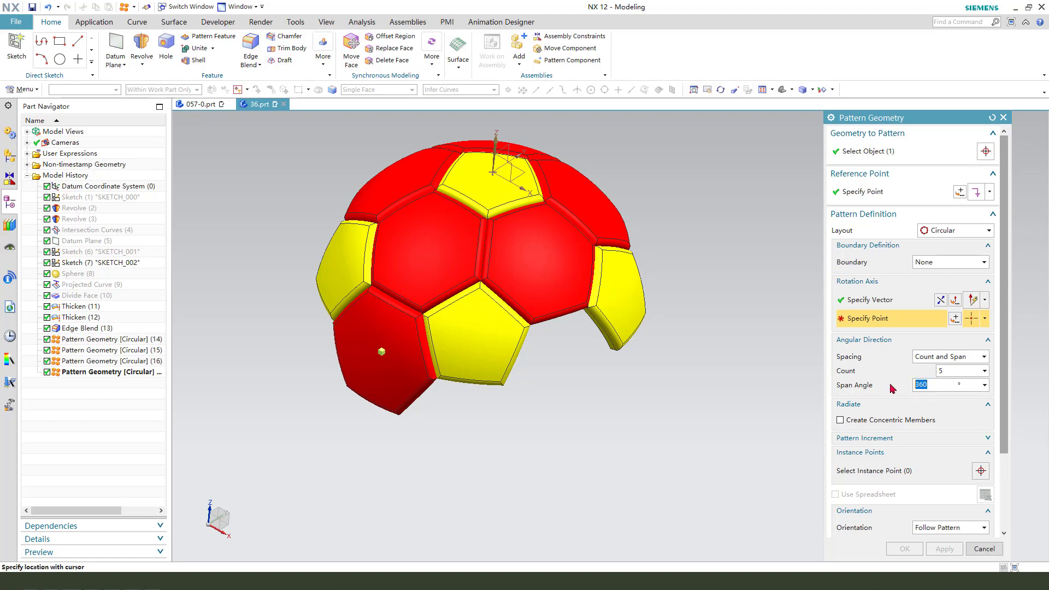
pyautogui.click(954, 318)
pyautogui.click(932, 333)
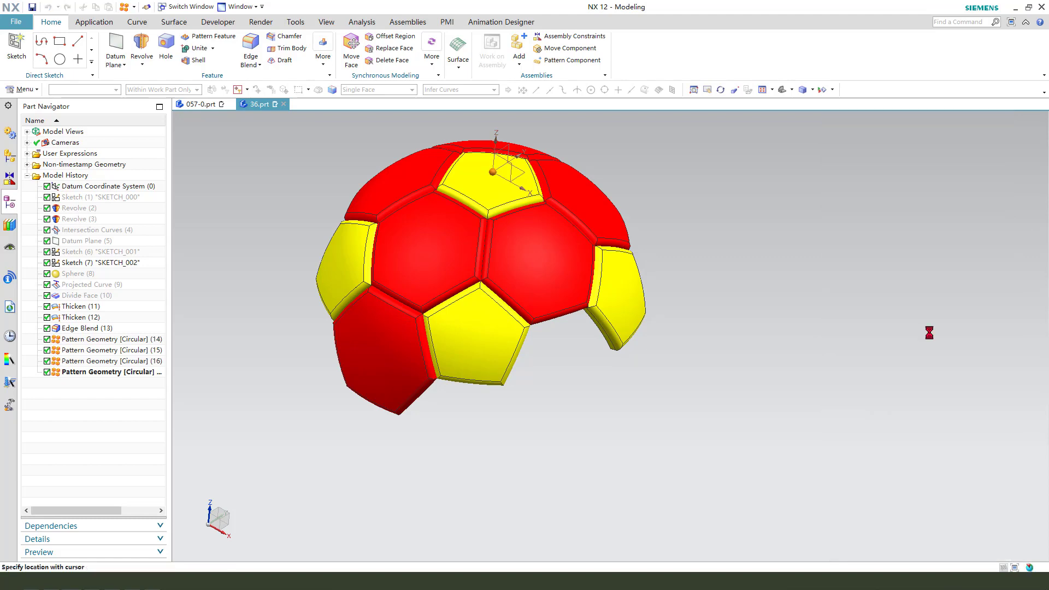
pyautogui.click(942, 550)
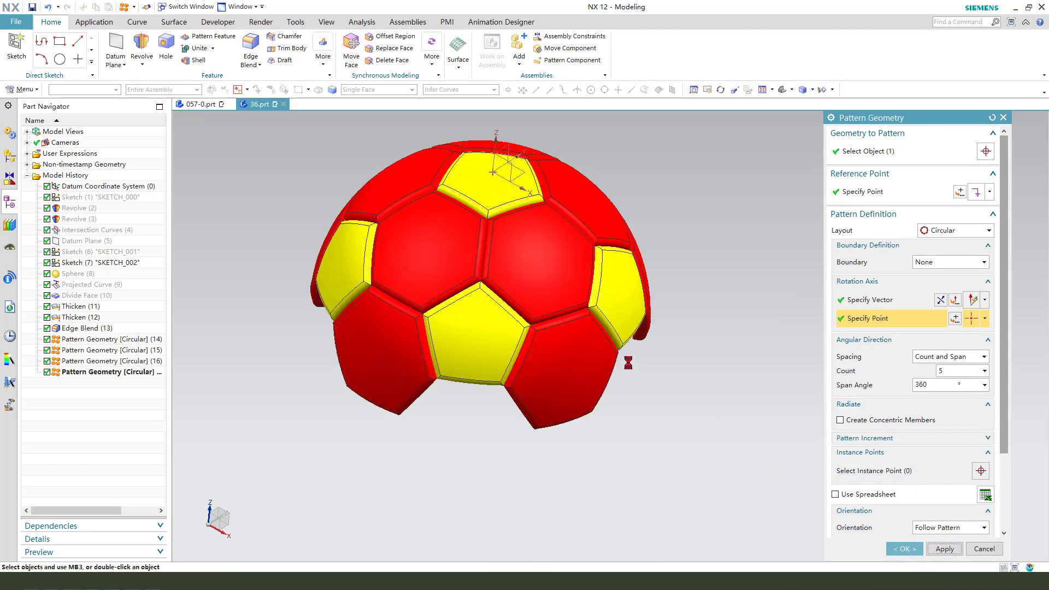
# Set the selection filter to Solid Body and box-select all the panel bodies on the half ball for patterning.
pyautogui.moveTo(765, 372)
pyautogui.mouseDown(button='middle')
pyautogui.moveTo(658, 351)
pyautogui.moveTo(676, 459)
pyautogui.moveTo(688, 370)
pyautogui.moveTo(693, 424)
pyautogui.moveTo(642, 419)
pyautogui.moveTo(674, 403)
pyautogui.moveTo(691, 437)
pyautogui.moveTo(692, 375)
pyautogui.moveTo(654, 342)
pyautogui.moveTo(656, 370)
pyautogui.mouseUp(button='middle')
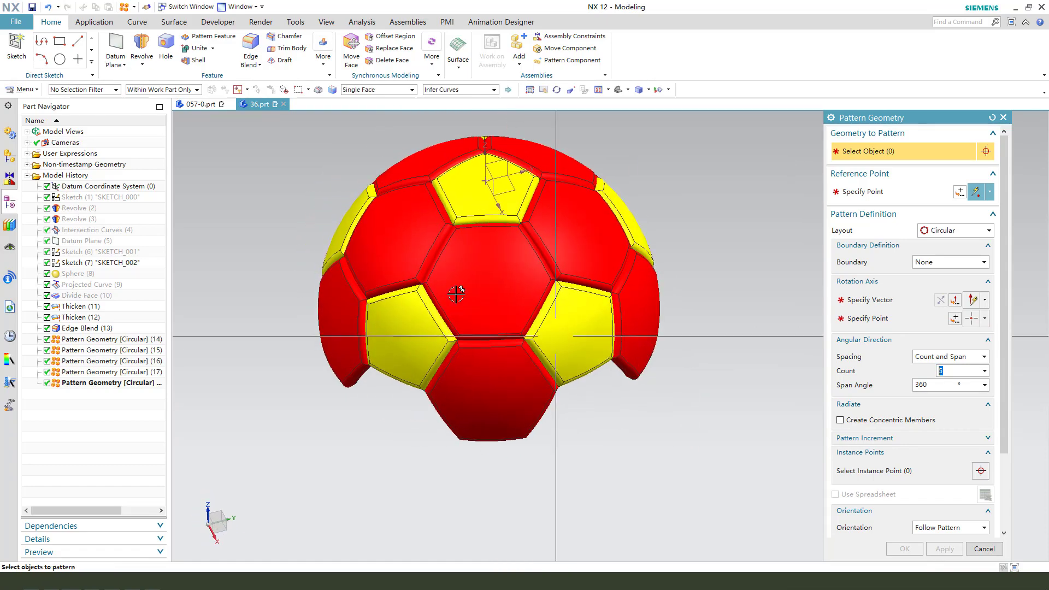
pyautogui.scroll(-2, 644, 335)
pyautogui.scroll(1, 520, 296)
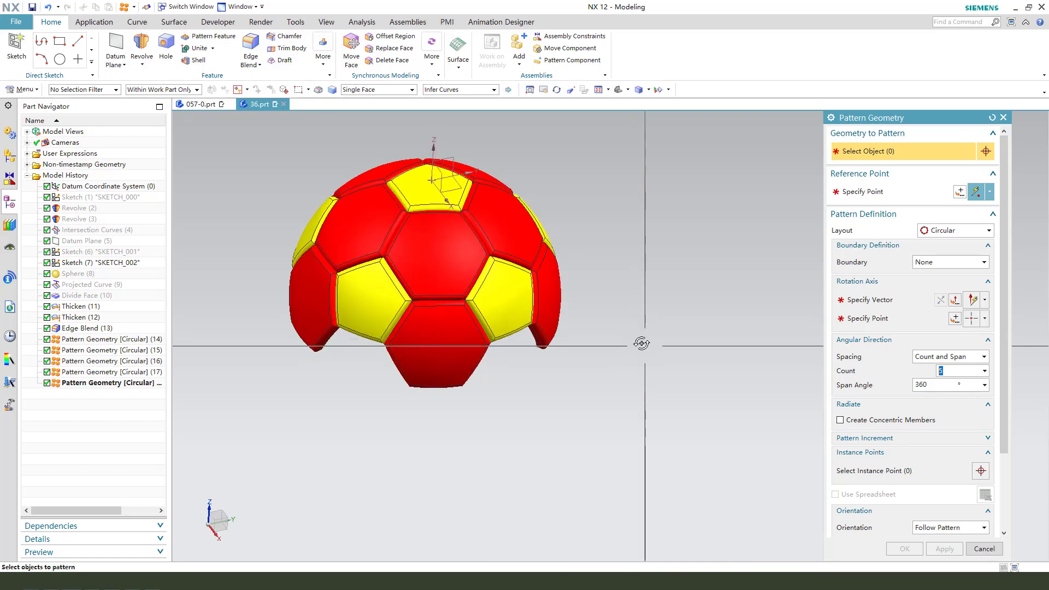
pyautogui.scroll(-1, 580, 366)
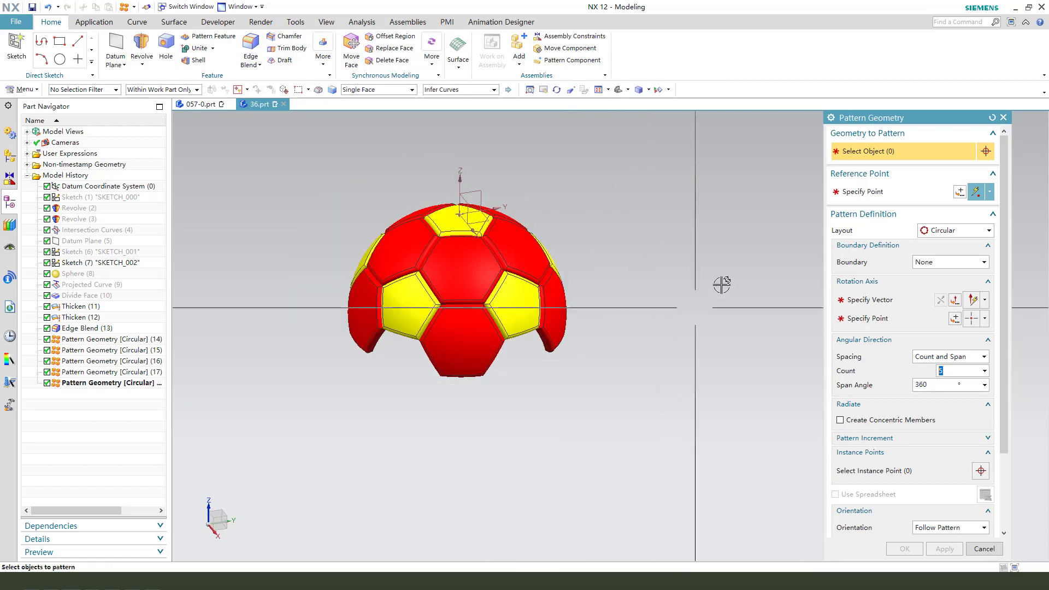
pyautogui.click(98, 92)
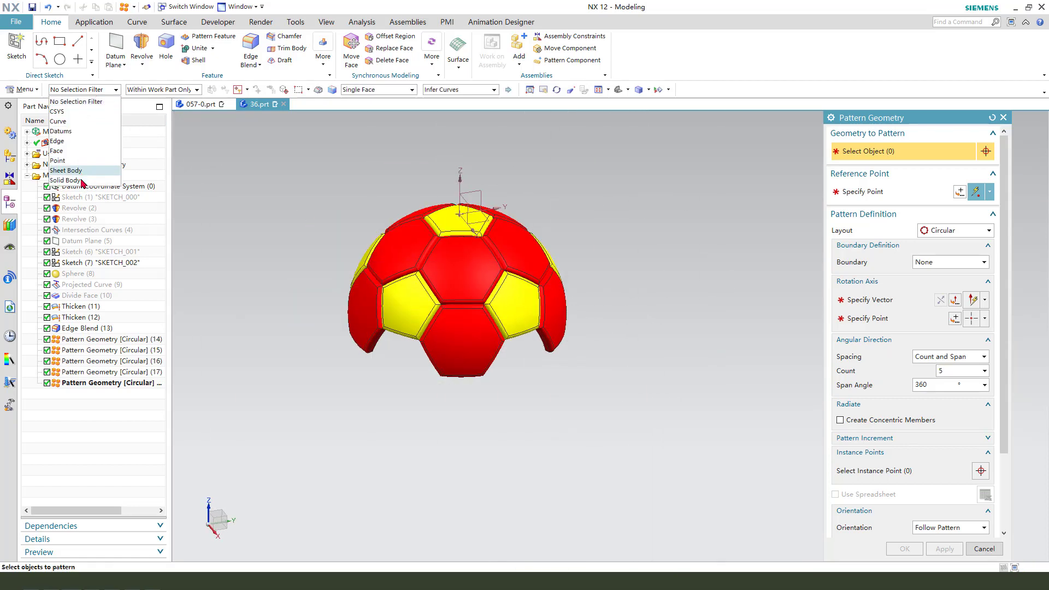
pyautogui.click(66, 181)
pyautogui.moveTo(317, 154); pyautogui.dragTo(636, 413)
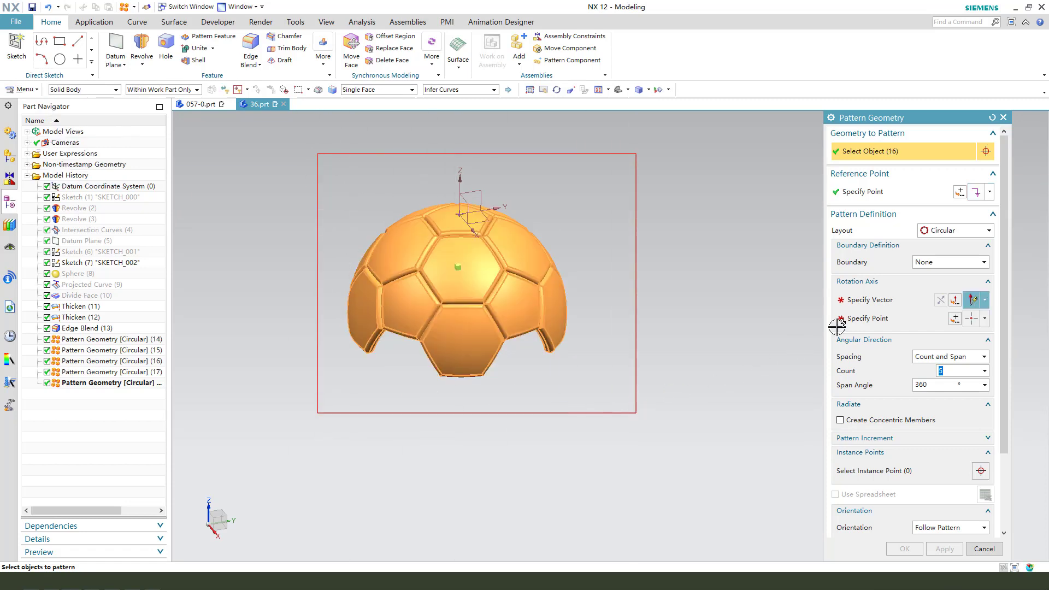
# Pattern the selected panels about the X-axis through a panel vertex using Count and Pitch, count 2 and 180° pitch, and confirm.
pyautogui.click(923, 304)
pyautogui.moveTo(690, 397); pyautogui.dragTo(683, 397, button='middle')
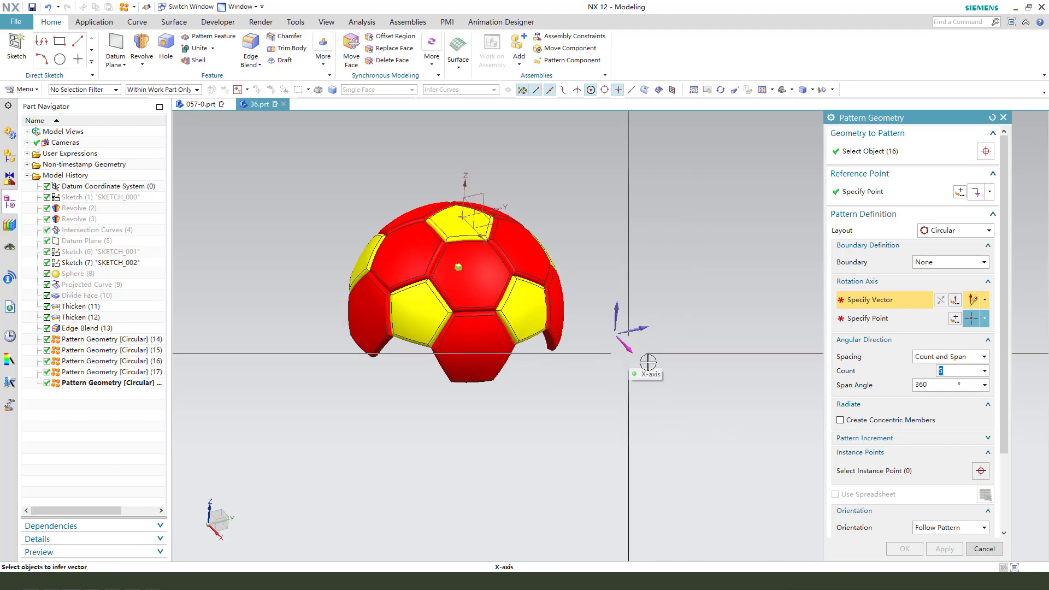
pyautogui.click(648, 362)
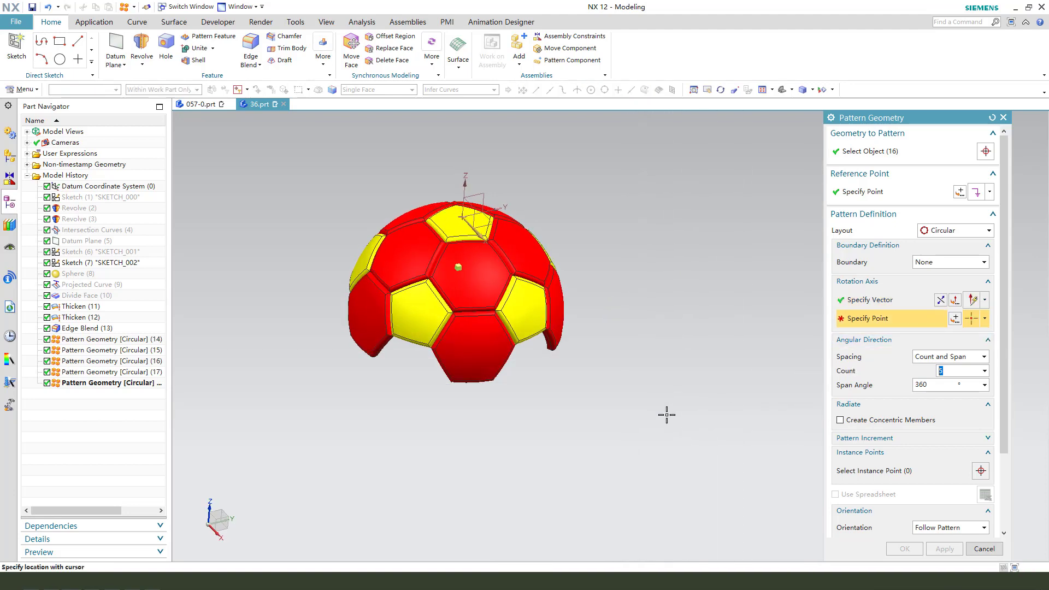
pyautogui.moveTo(667, 415); pyautogui.dragTo(665, 370, button='middle')
pyautogui.scroll(1, 416, 339)
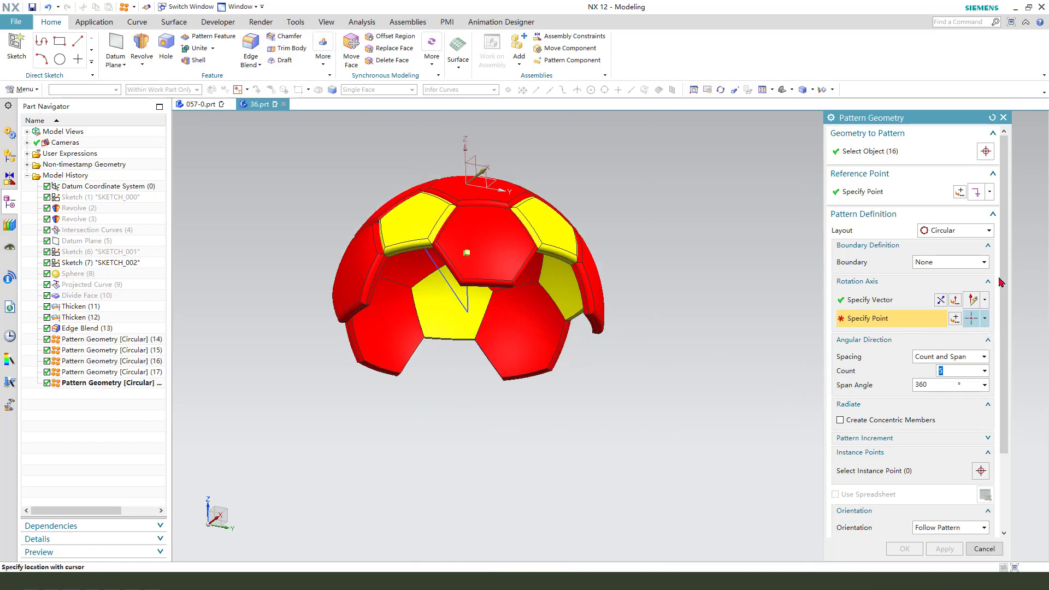
pyautogui.click(976, 322)
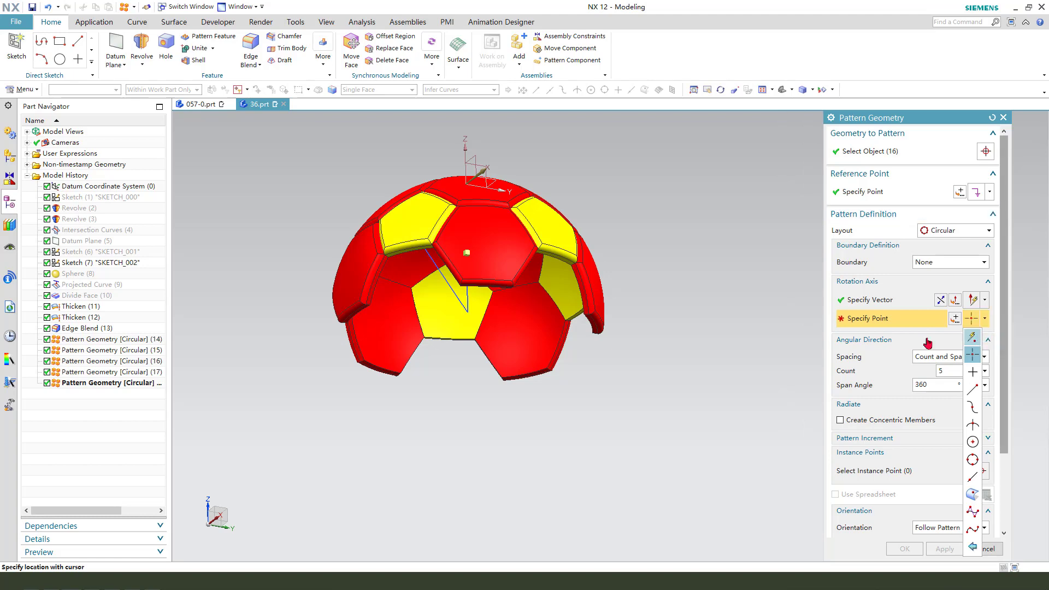
pyautogui.click(972, 337)
pyautogui.click(471, 311)
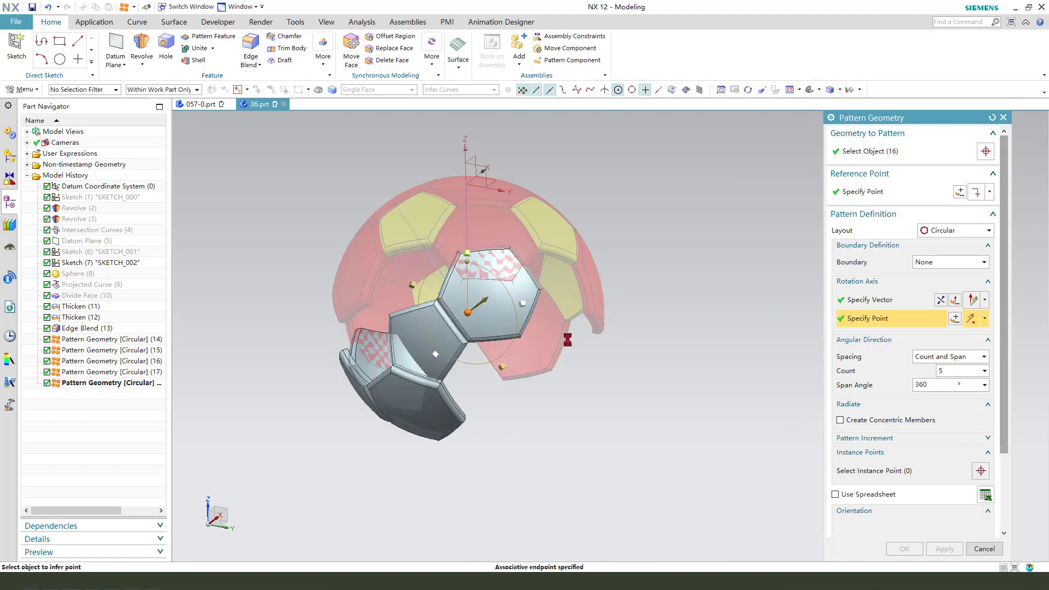
pyautogui.click(959, 357)
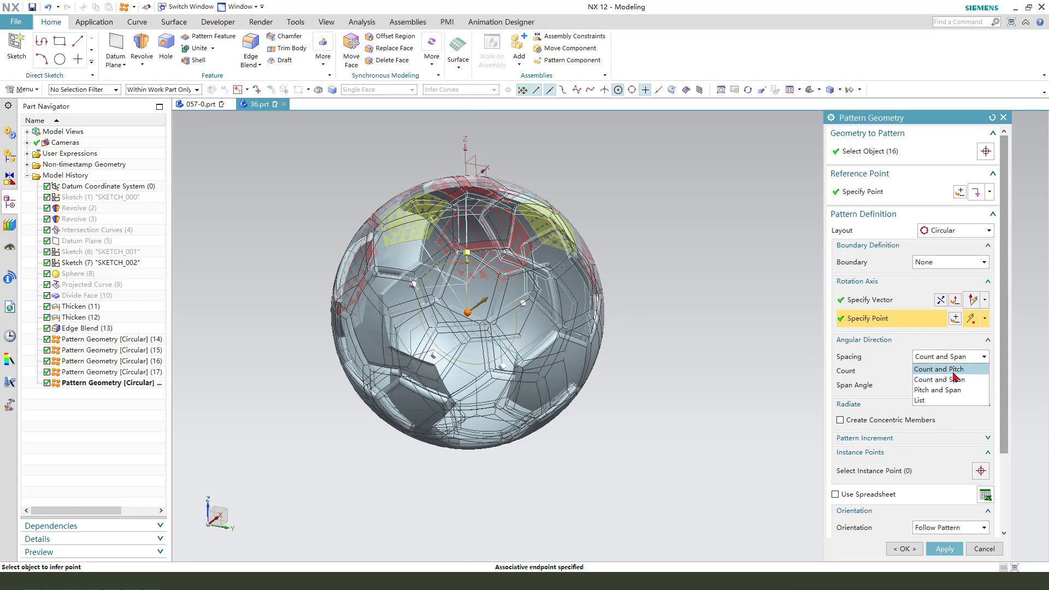
pyautogui.click(954, 371)
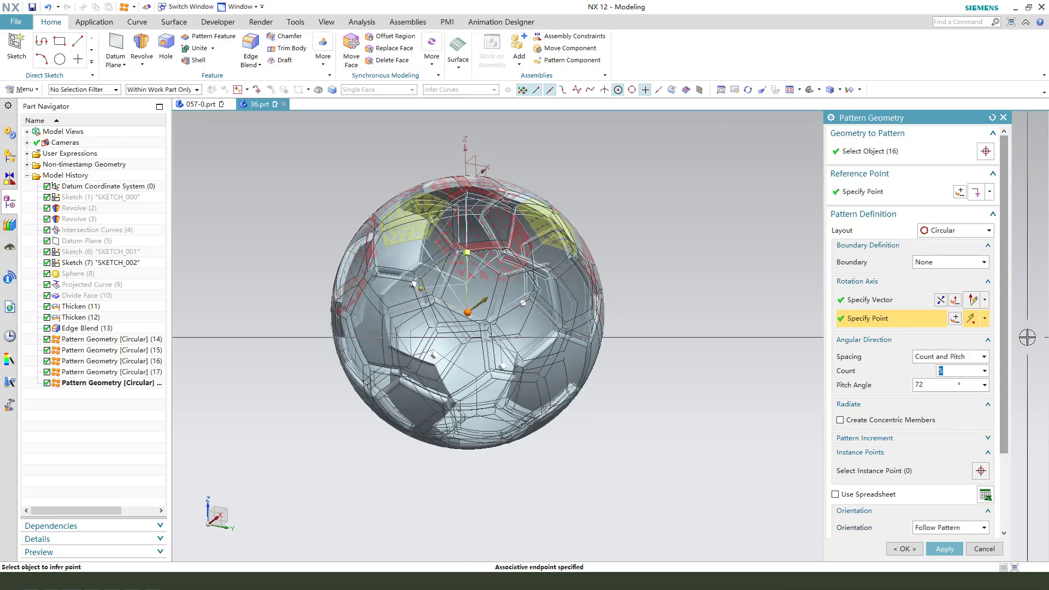
pyautogui.click(934, 386)
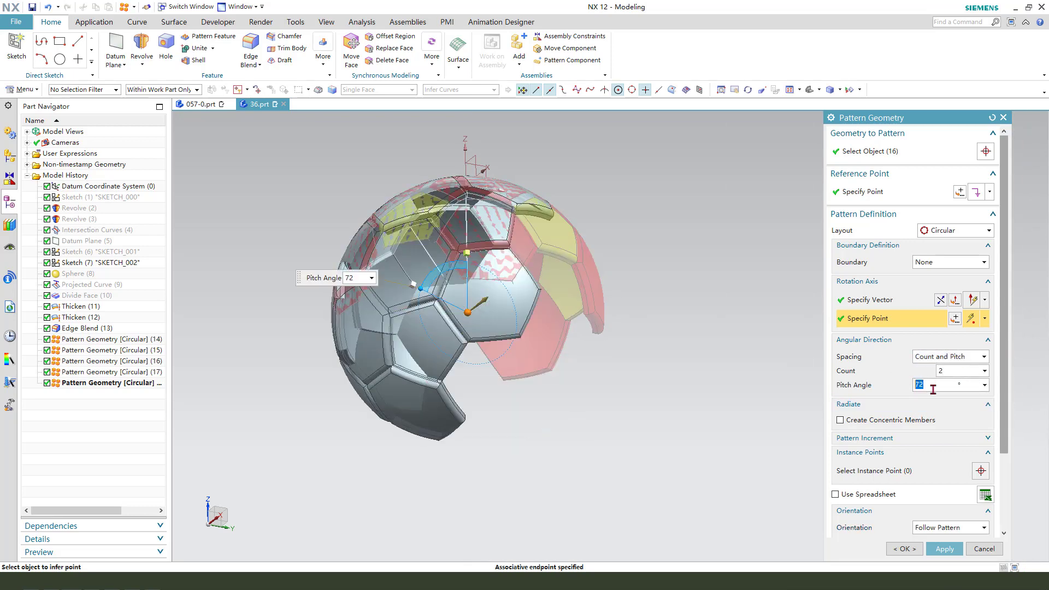
pyautogui.write('180')
pyautogui.press('Return')
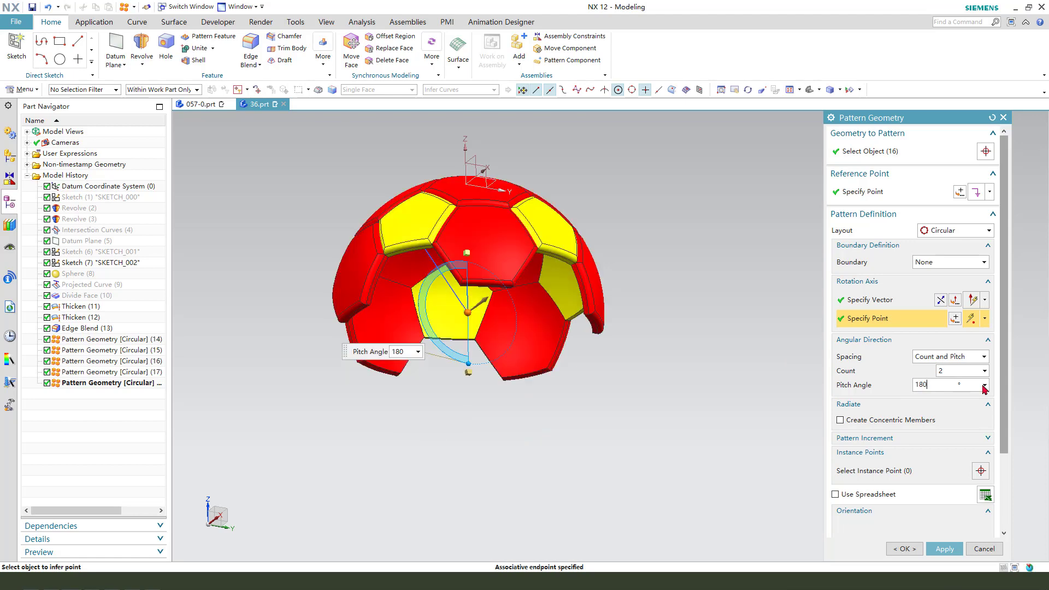
pyautogui.moveTo(620, 353); pyautogui.dragTo(628, 382, button='middle')
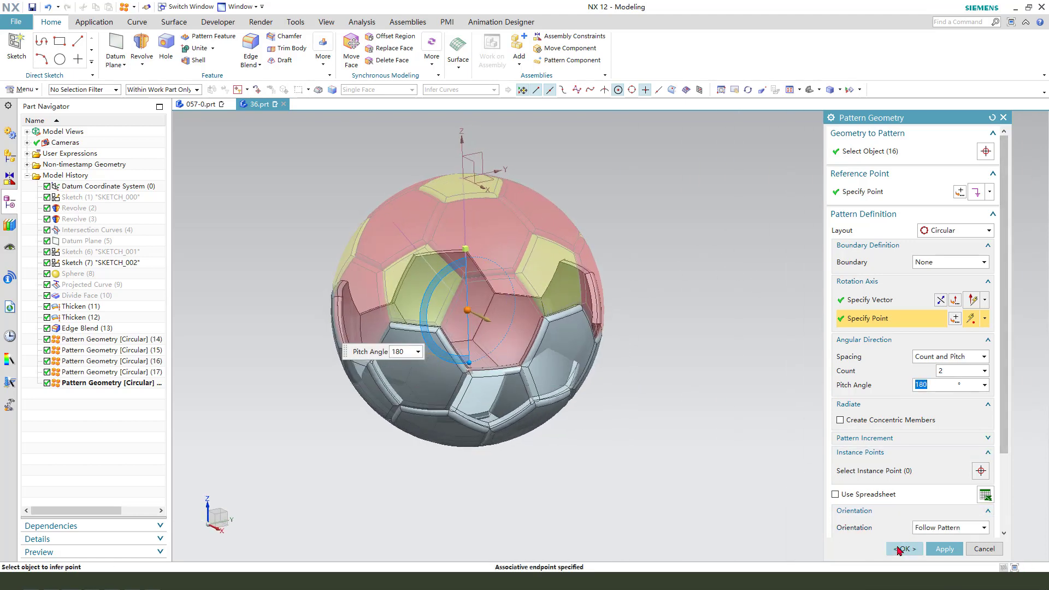
pyautogui.click(902, 549)
# Orbit around the completed ball to inspect all its panels.
pyautogui.moveTo(608, 363); pyautogui.dragTo(457, 191, button='middle')
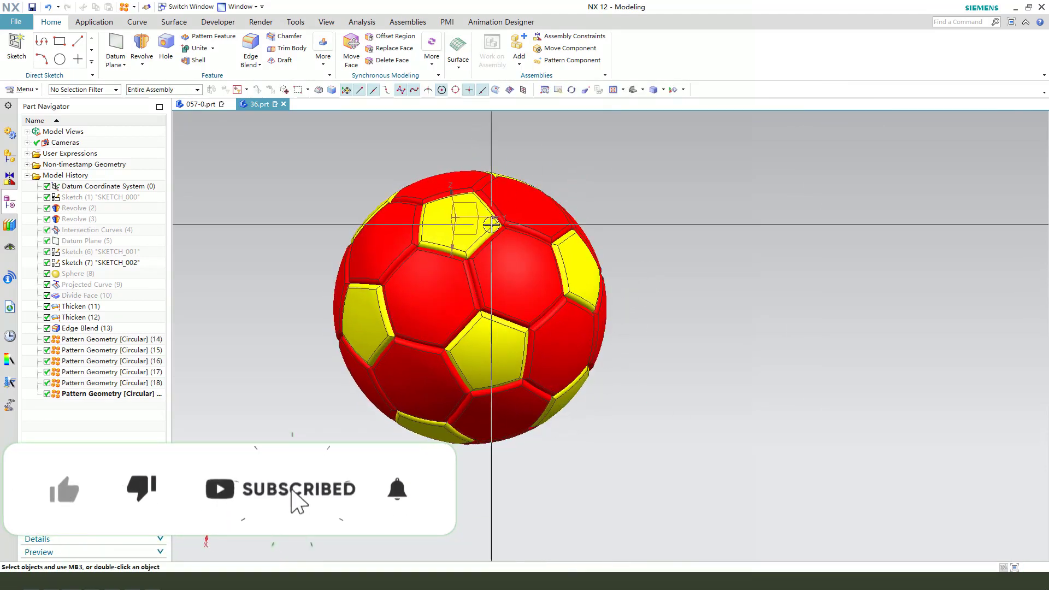
pyautogui.moveTo(459, 234); pyautogui.dragTo(605, 265, button='middle')
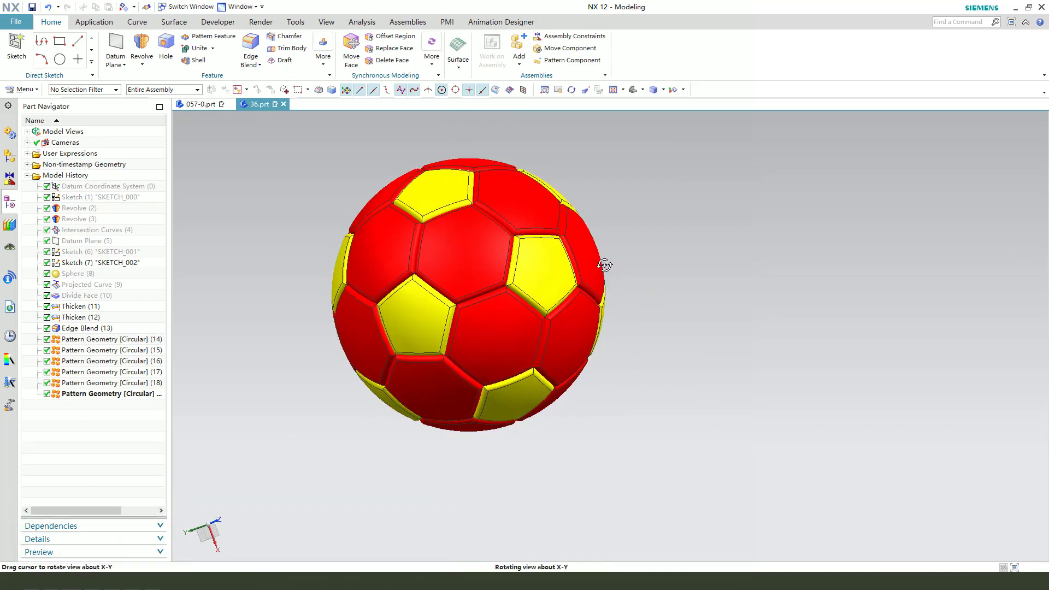
pyautogui.moveTo(464, 359); pyautogui.dragTo(771, 378, button='middle')
pyautogui.moveTo(545, 380); pyautogui.dragTo(605, 354, button='middle')
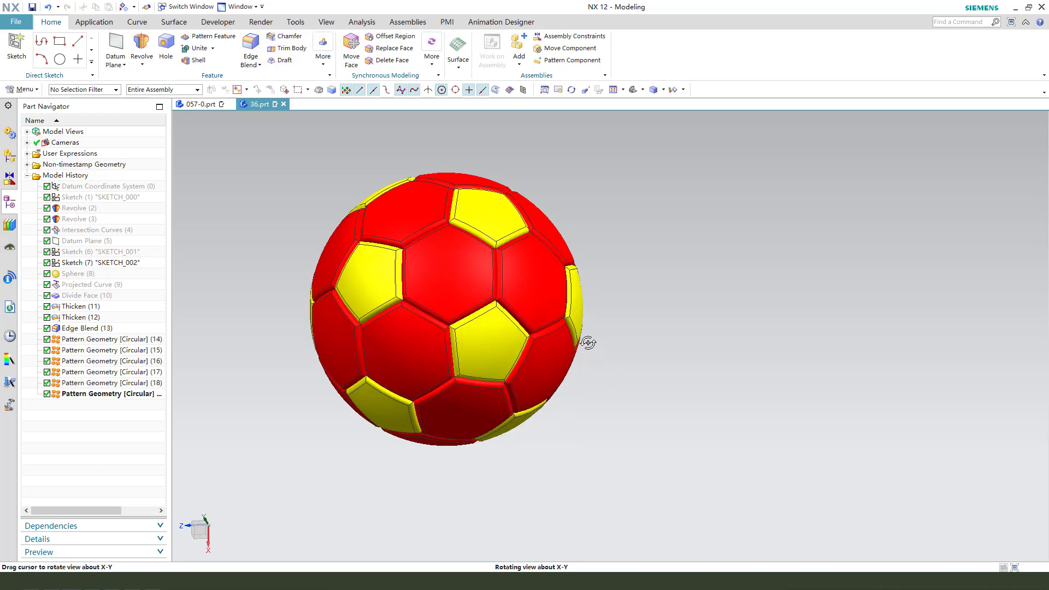
pyautogui.moveTo(553, 290); pyautogui.dragTo(533, 316, button='middle')
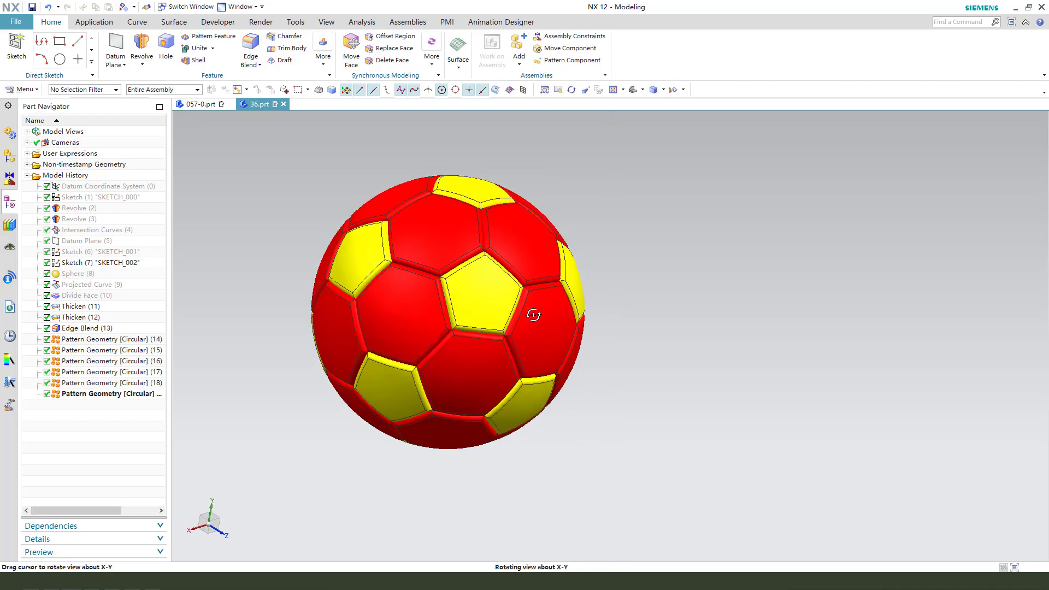